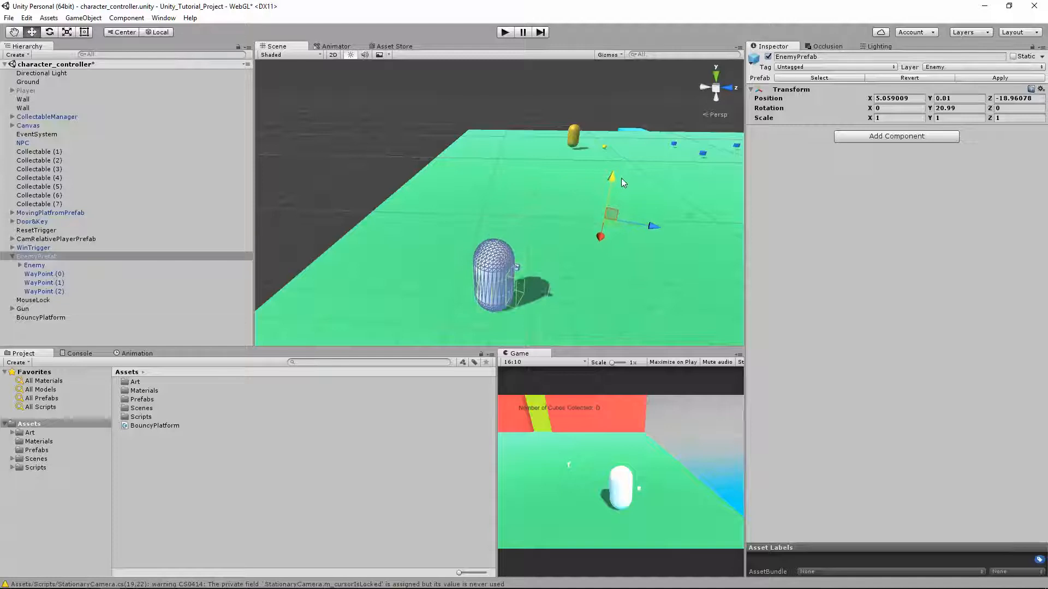
- Raise the EnemyPrefab object above the ground to a Y position of about 1.01
{"action": "right_click_drag", "start_coordinate": [599, 183], "coordinate": [584, 229]}
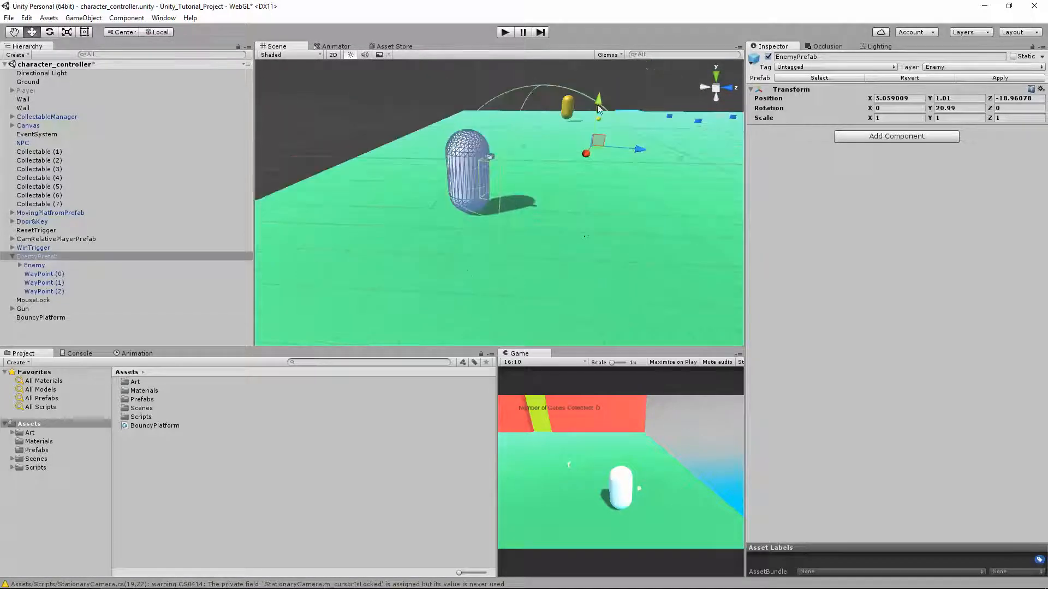
{"action": "left_click", "coordinate": [50, 266]}
{"action": "left_click", "coordinate": [60, 257]}
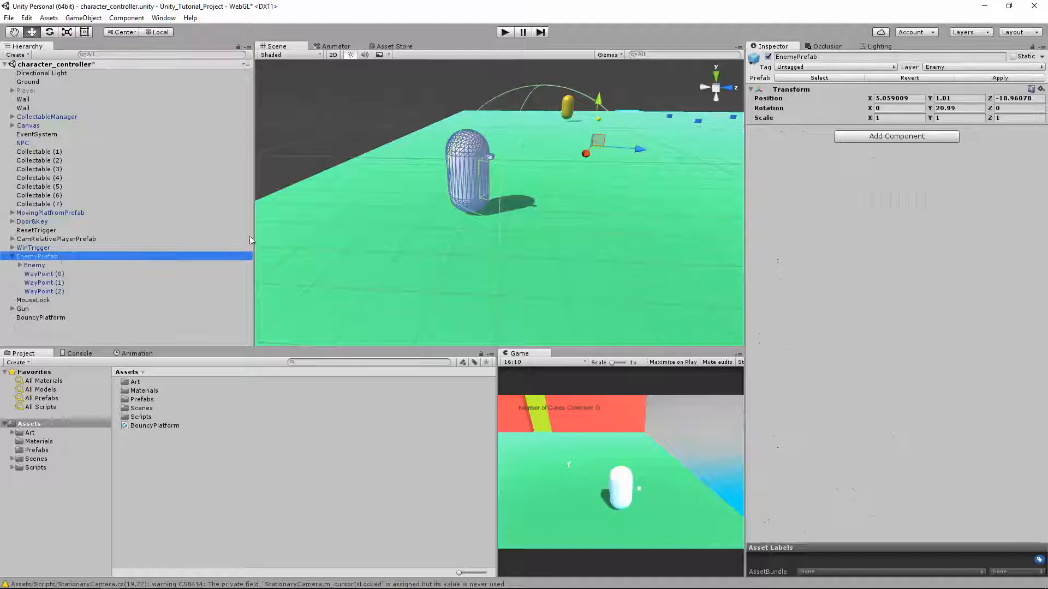
- Enlarge the Enemy's Sphere Collider trigger to a radius of about 5.42 with its center Z at about 4.24
{"action": "left_click", "coordinate": [80, 264]}
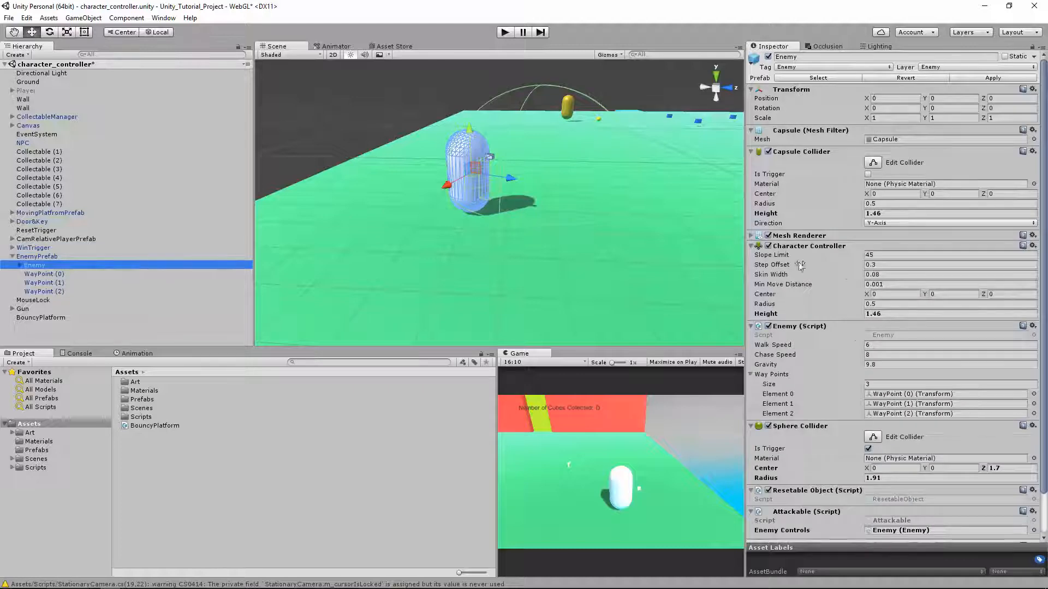
{"action": "scroll", "coordinate": [854, 443], "scroll_direction": "down", "scroll_amount": 2}
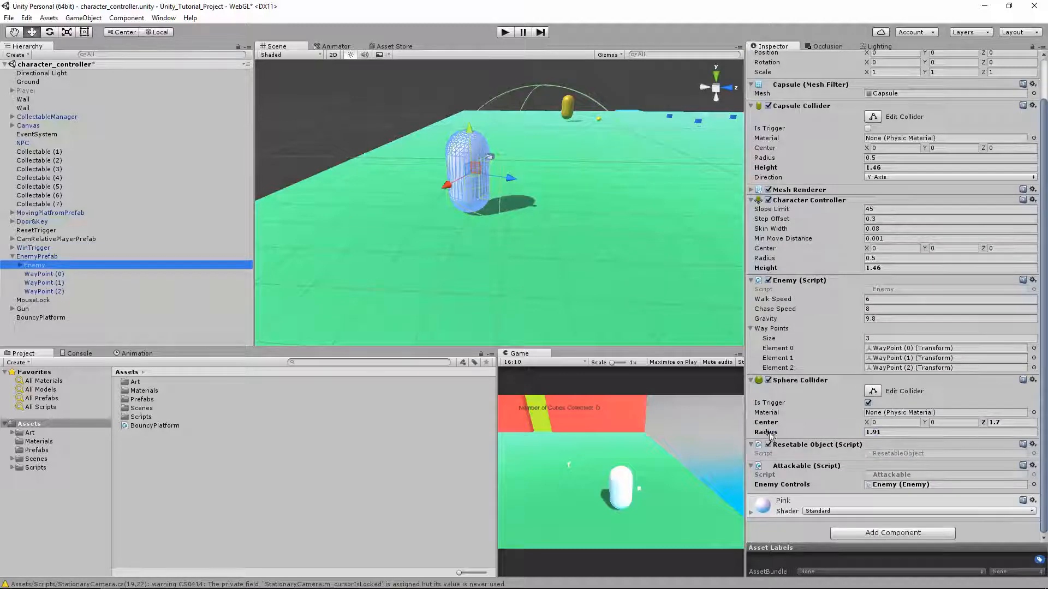
{"action": "left_click_drag", "start_coordinate": [771, 435], "coordinate": [590, 287]}
{"action": "scroll", "coordinate": [529, 234], "scroll_direction": "down", "scroll_amount": 3}
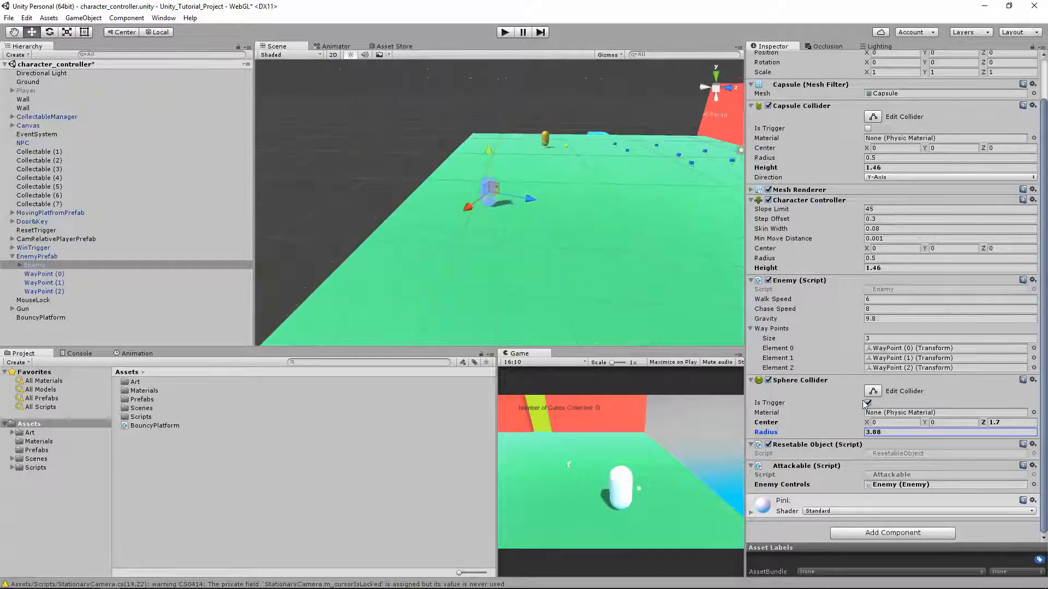
{"action": "left_click_drag", "start_coordinate": [982, 427], "coordinate": [997, 429]}
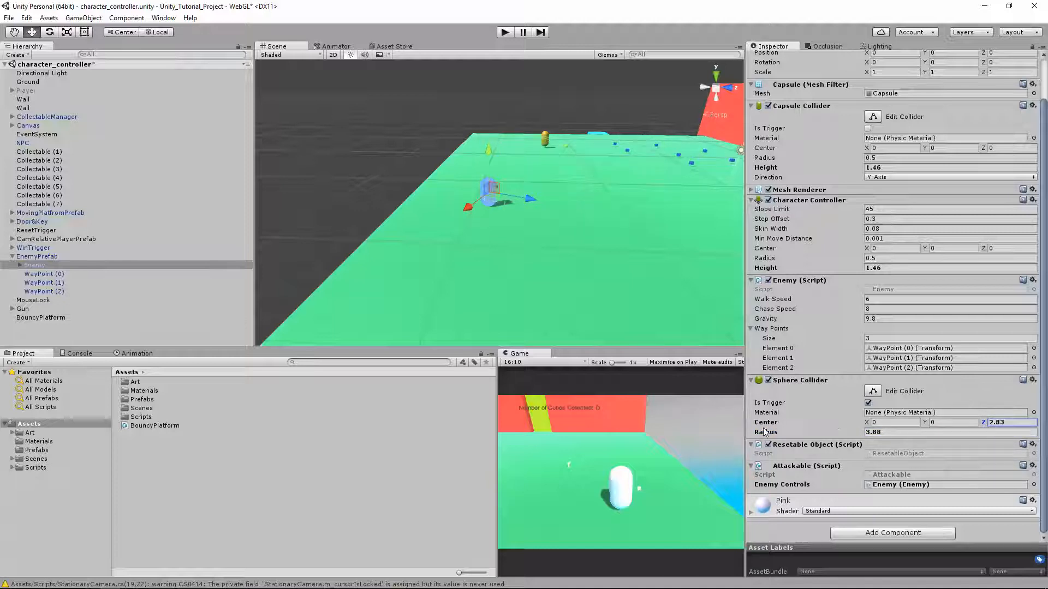
{"action": "left_click_drag", "start_coordinate": [763, 434], "coordinate": [790, 438]}
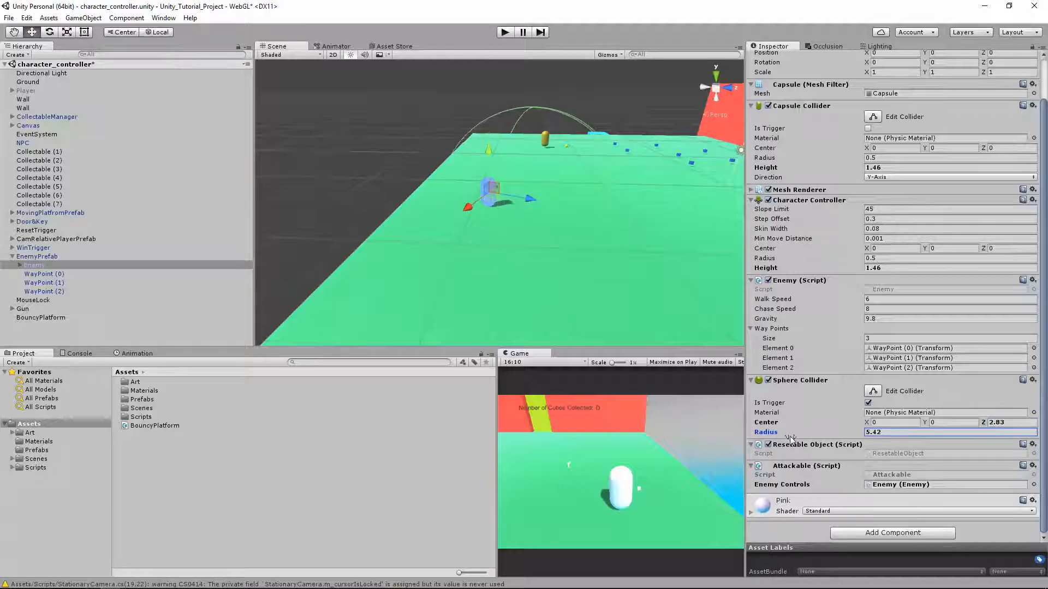
{"action": "left_click_drag", "start_coordinate": [982, 422], "coordinate": [1003, 424]}
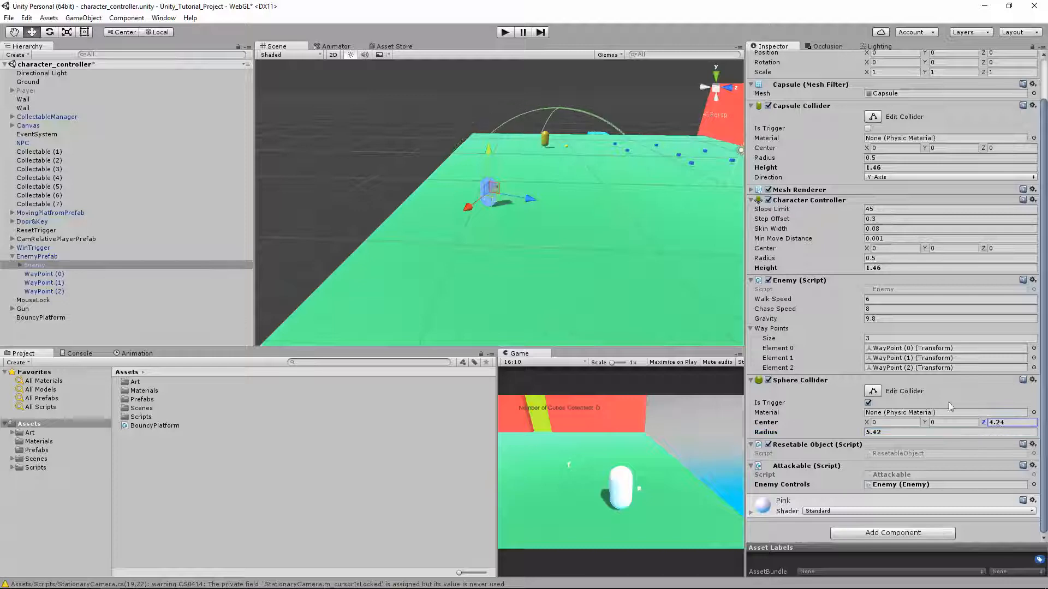
- Examine the enemy and the extent of its sphere trigger from several angles in the scene
{"action": "right_click_drag", "start_coordinate": [611, 299], "coordinate": [567, 254]}
{"action": "middle_click_drag", "start_coordinate": [568, 255], "coordinate": [564, 220]}
{"action": "scroll", "coordinate": [589, 218], "scroll_direction": "up", "scroll_amount": 8}
{"action": "scroll", "coordinate": [588, 218], "scroll_direction": "down", "scroll_amount": 6}
{"action": "right_click_drag", "start_coordinate": [563, 220], "coordinate": [598, 250]}
{"action": "scroll", "coordinate": [599, 261], "scroll_direction": "up", "scroll_amount": 3}
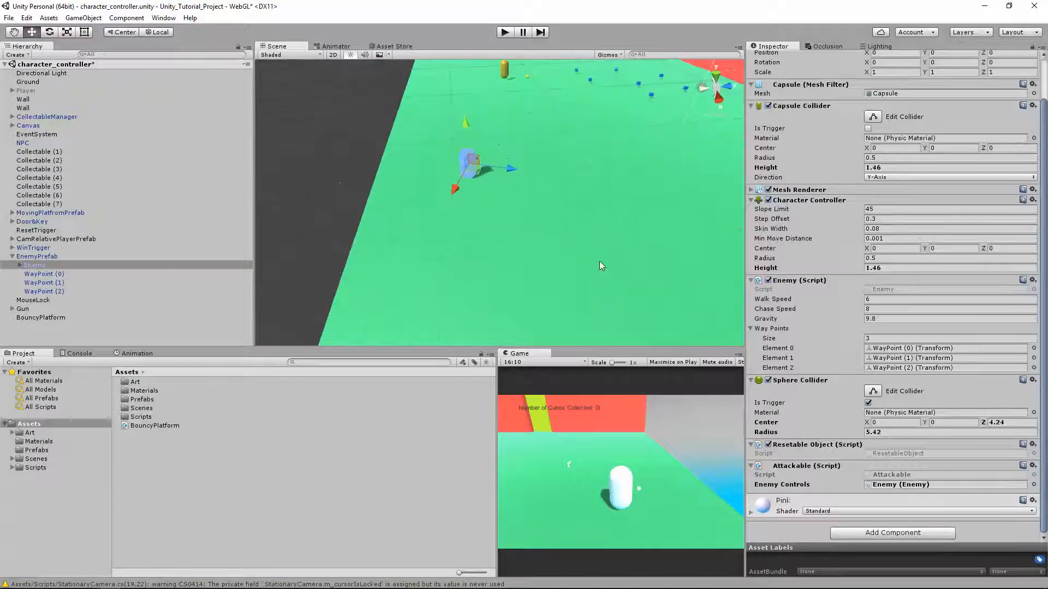
{"action": "scroll", "coordinate": [539, 168], "scroll_direction": "up", "scroll_amount": 4}
{"action": "scroll", "coordinate": [541, 169], "scroll_direction": "down", "scroll_amount": 1}
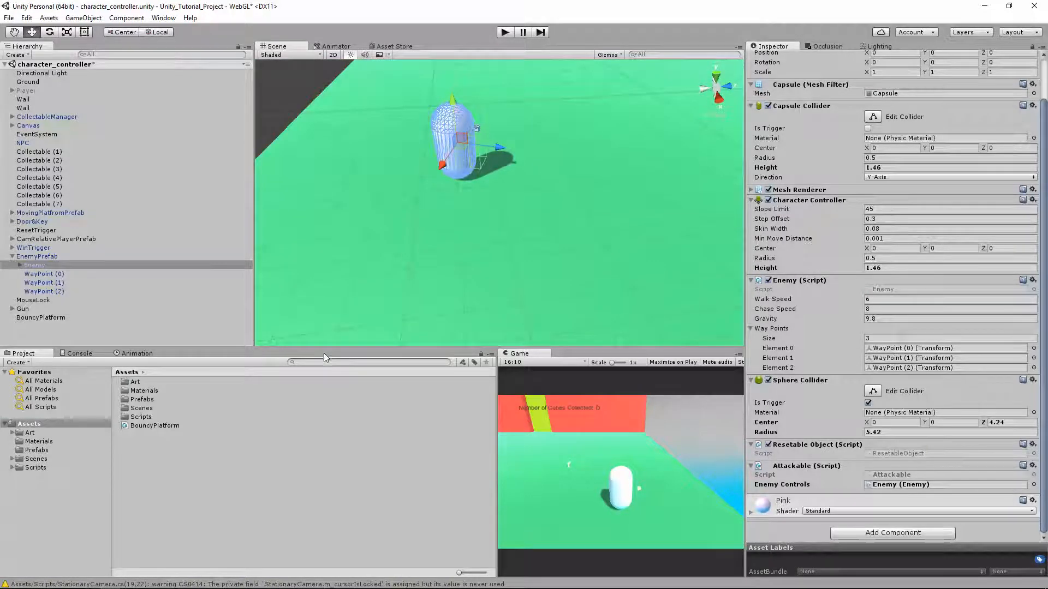
- Create a folder named Models in the Assets root and open it
{"action": "left_click", "coordinate": [149, 510]}
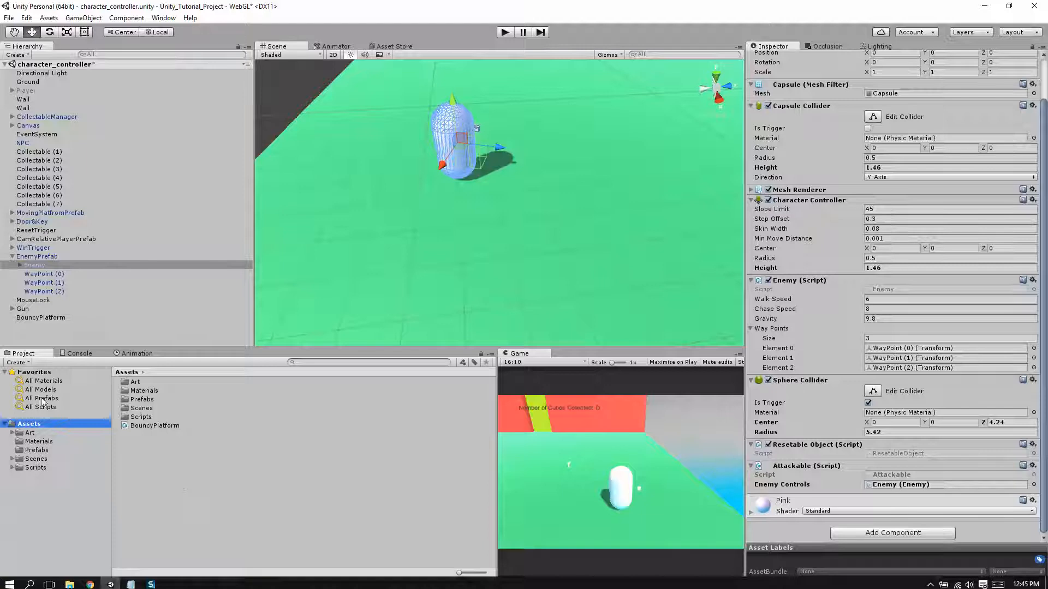
{"action": "left_click", "coordinate": [28, 363]}
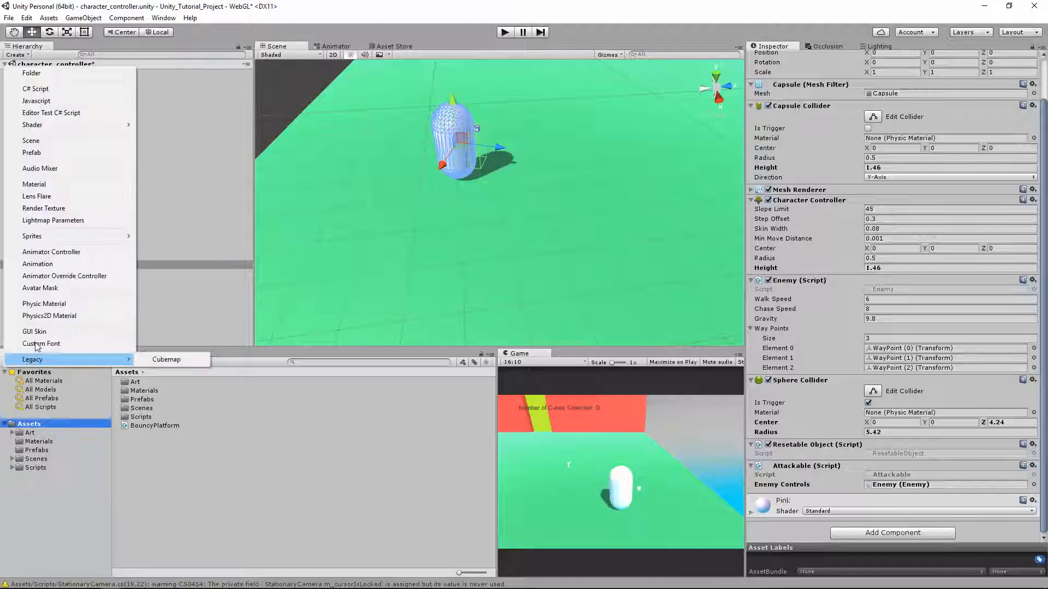
{"action": "left_click", "coordinate": [45, 77]}
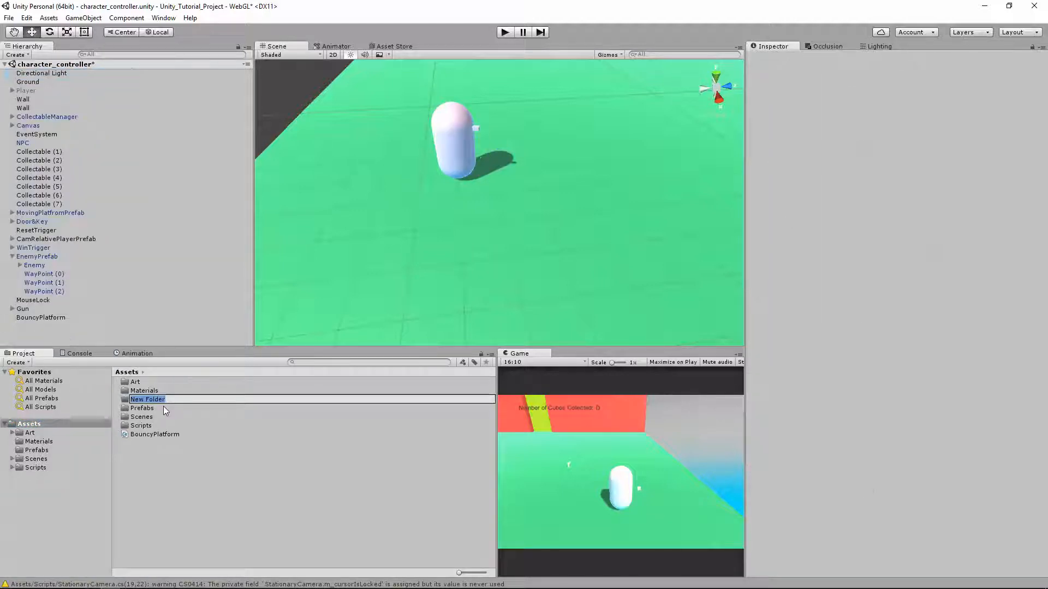
{"action": "type", "text": "Models"}
{"action": "key", "text": "Return"}
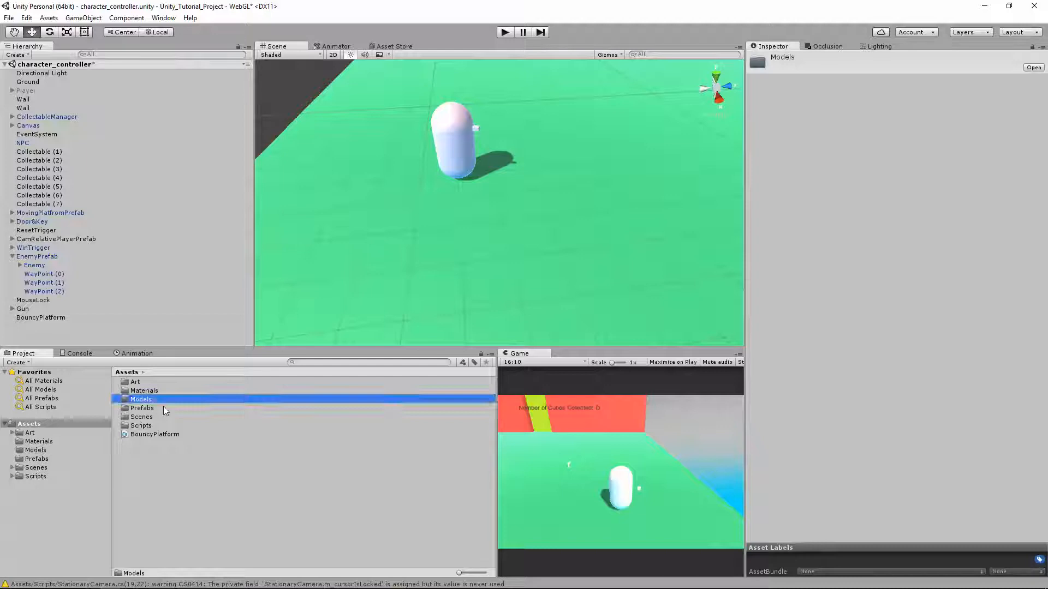
{"action": "double_click", "coordinate": [166, 402]}
- Switch to File Explorer and import the goombe Blender file and the gombe_skin image from the Desktop into the Models folder
{"action": "mouse_move", "coordinate": [184, 587]}
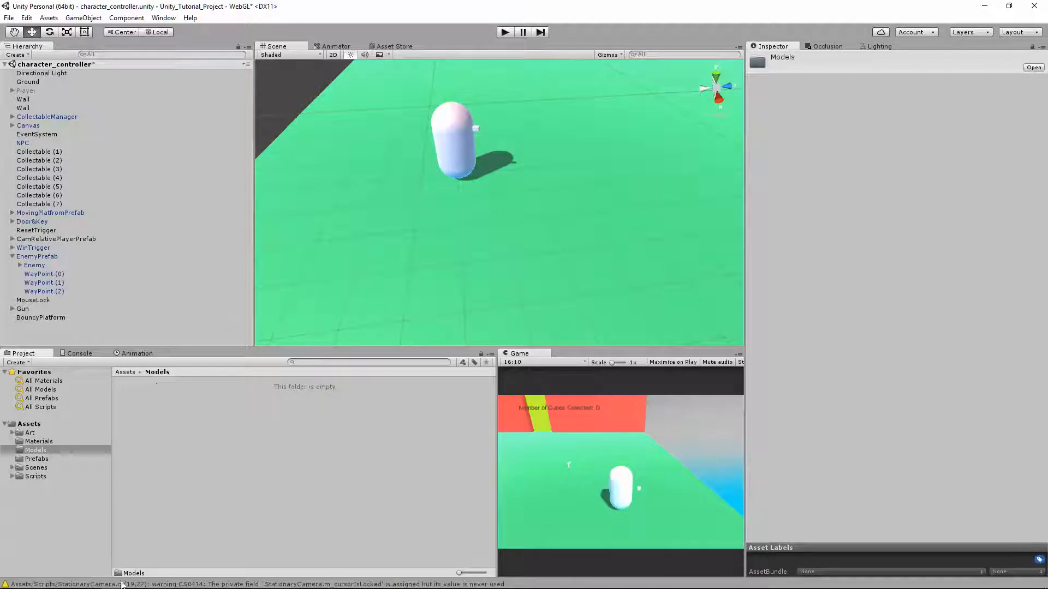
{"action": "left_click", "coordinate": [71, 581]}
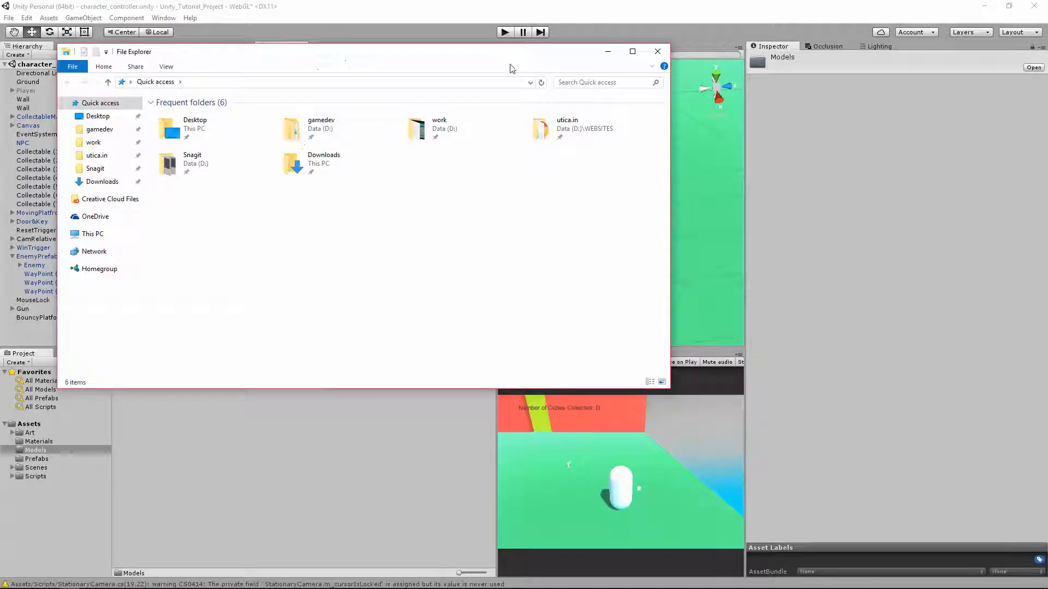
{"action": "left_click", "coordinate": [98, 116]}
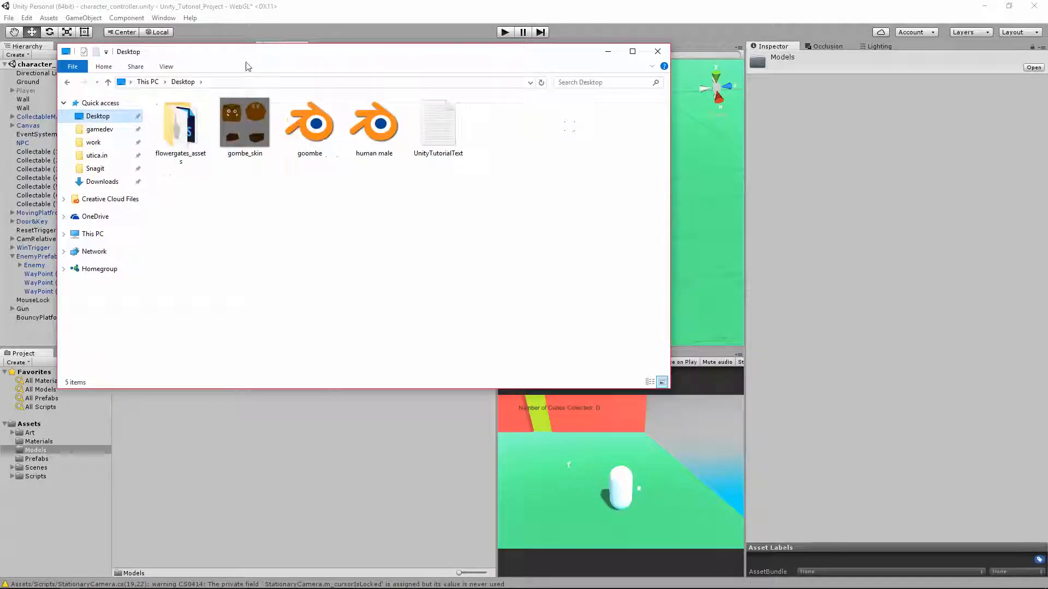
{"action": "left_click_drag", "start_coordinate": [494, 52], "coordinate": [815, 38]}
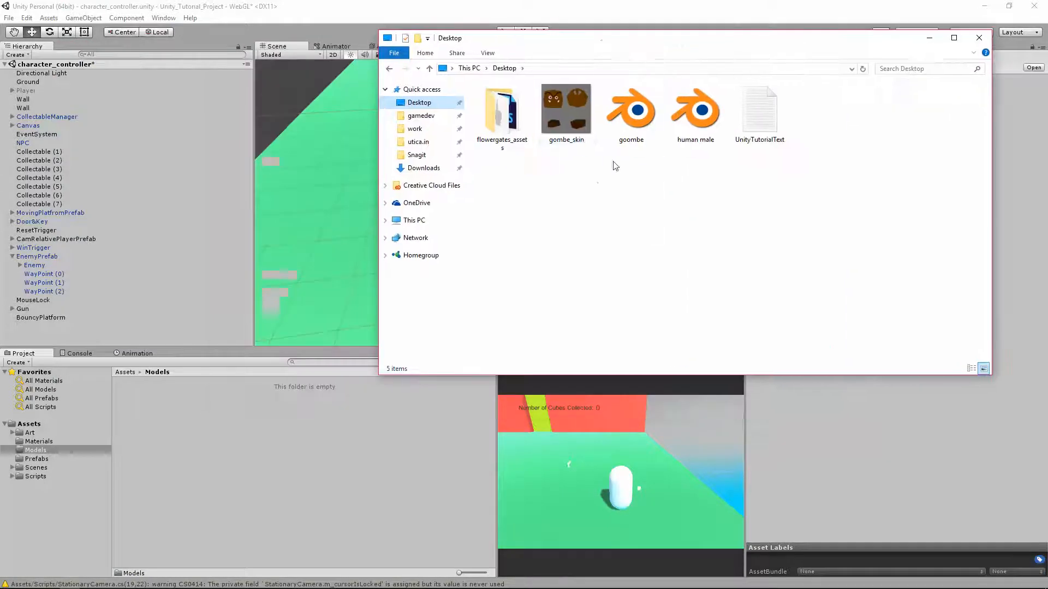
{"action": "left_click", "coordinate": [582, 128]}
{"action": "left_click", "coordinate": [611, 110], "text": "ctrl"}
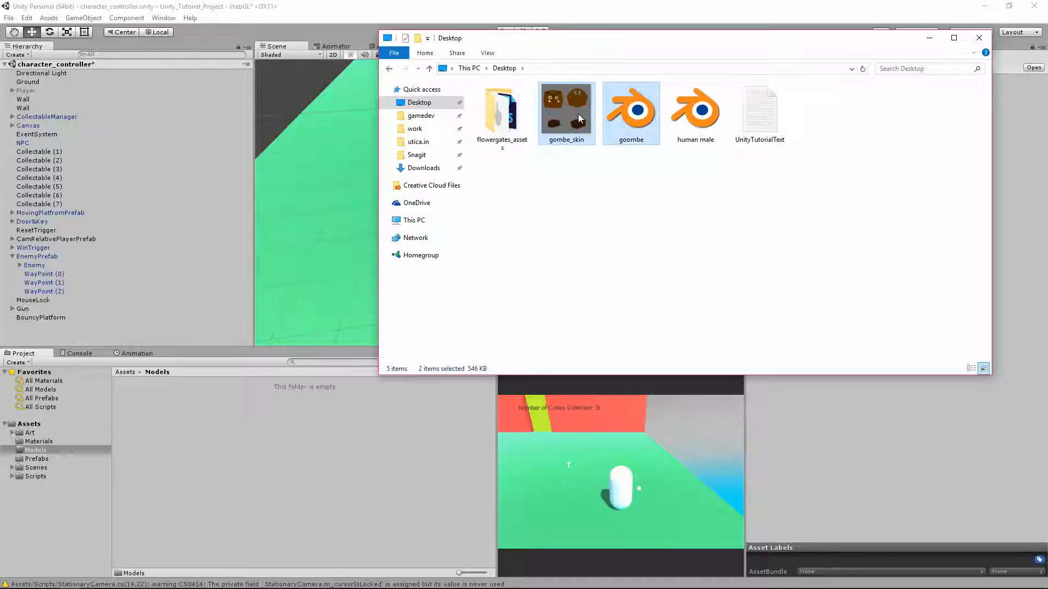
{"action": "left_click", "coordinate": [622, 151]}
{"action": "left_click_drag", "start_coordinate": [625, 140], "coordinate": [415, 461]}
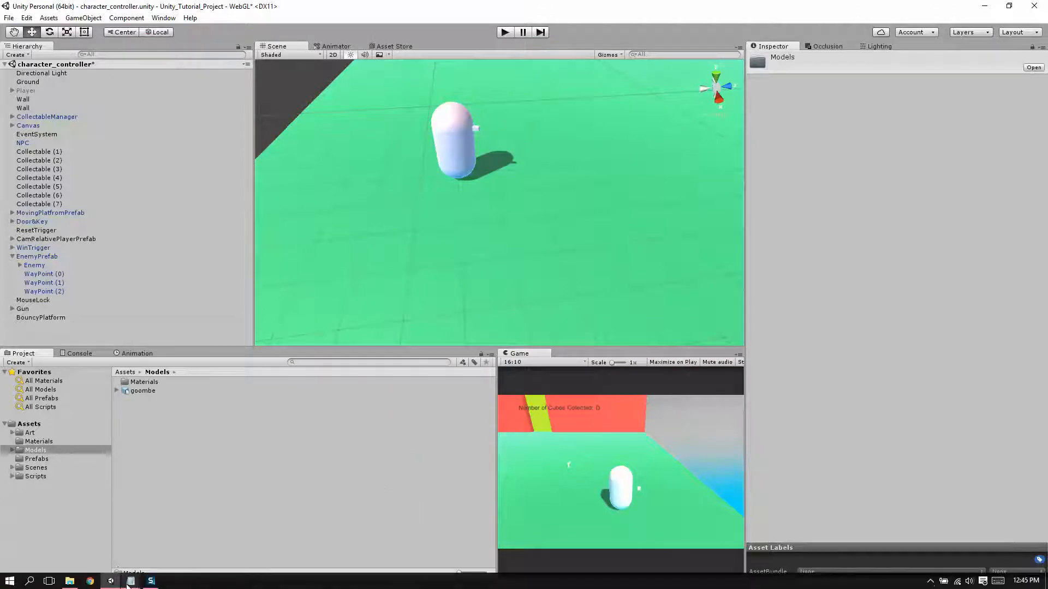
{"action": "left_click", "coordinate": [70, 581]}
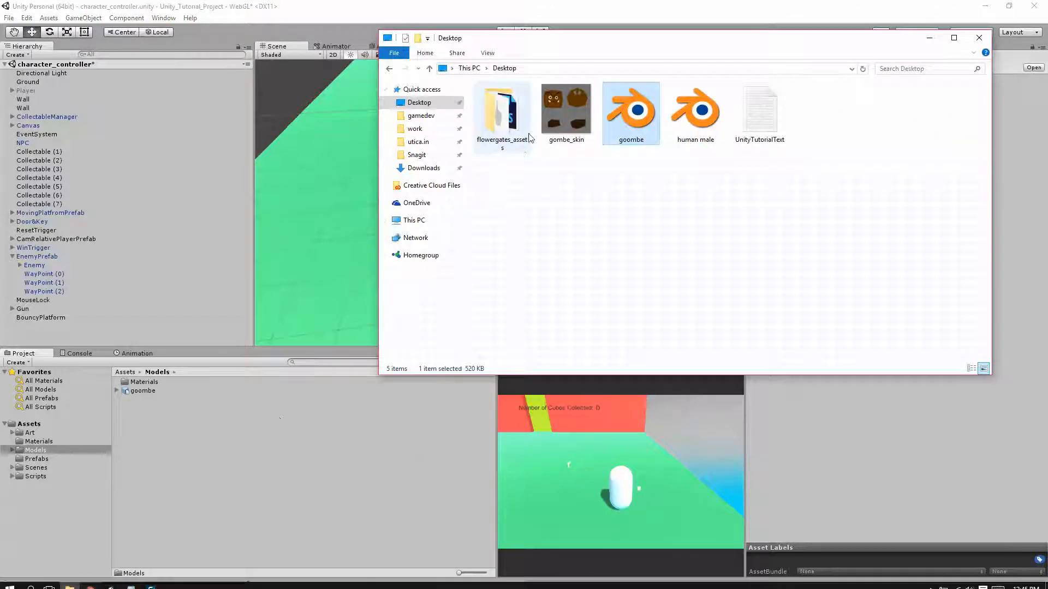
{"action": "left_click_drag", "start_coordinate": [566, 112], "coordinate": [297, 489]}
- Review the import settings of the goombe model in the Models folder
{"action": "left_click", "coordinate": [158, 400]}
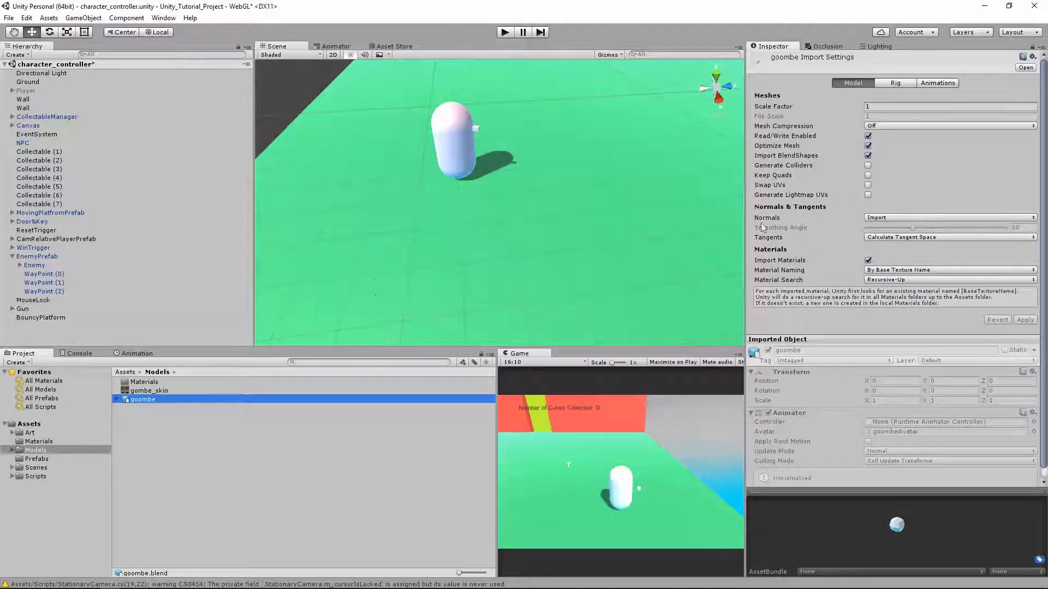
{"action": "left_click", "coordinate": [148, 436]}
{"action": "left_click", "coordinate": [142, 399]}
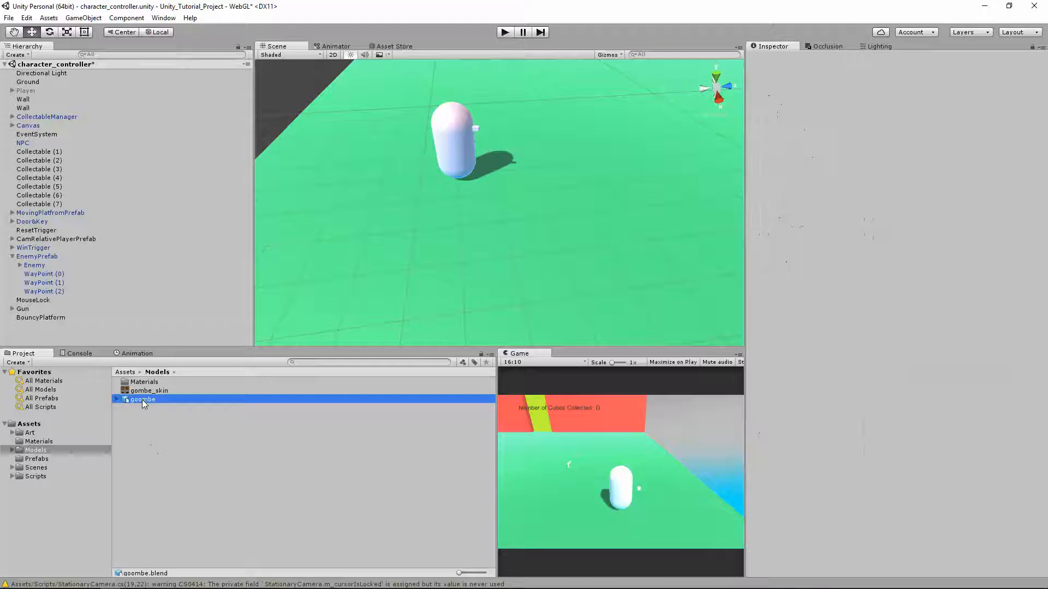
{"action": "left_click", "coordinate": [57, 451]}
{"action": "left_click", "coordinate": [139, 401]}
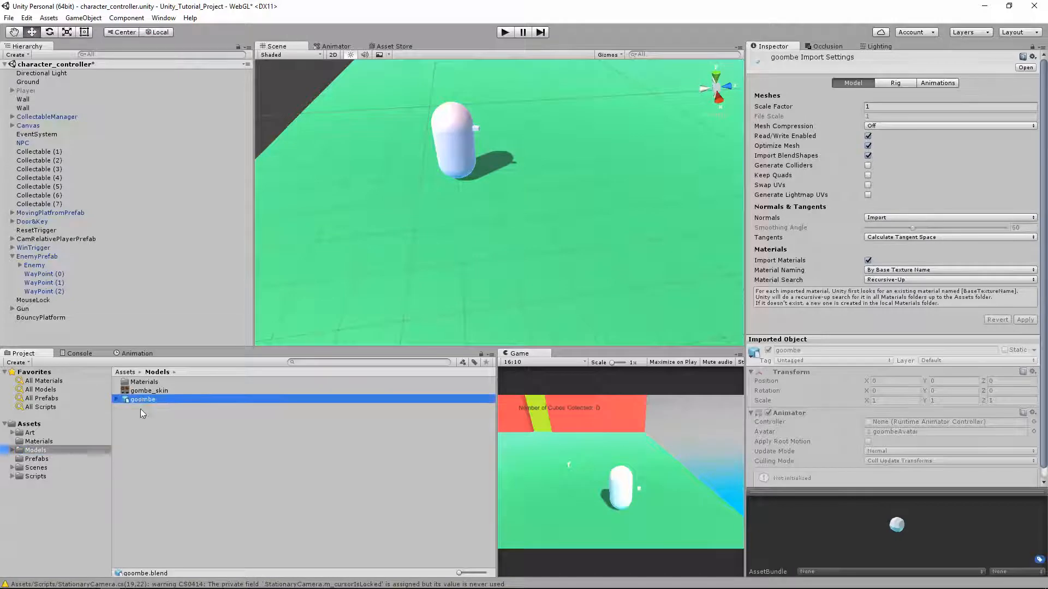
{"action": "left_click", "coordinate": [215, 449]}
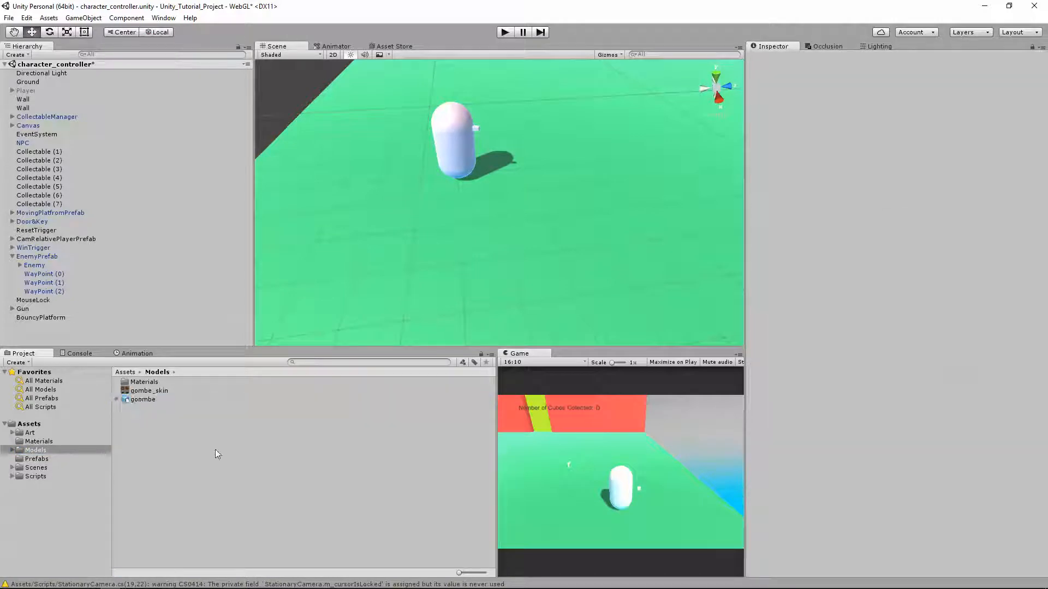
- Place the goombe model in the scene near the enemy capsule and move it along X to about 7.5
{"action": "left_click", "coordinate": [139, 401]}
{"action": "left_click_drag", "start_coordinate": [145, 398], "coordinate": [420, 146]}
{"action": "right_click_drag", "start_coordinate": [448, 189], "coordinate": [462, 244]}
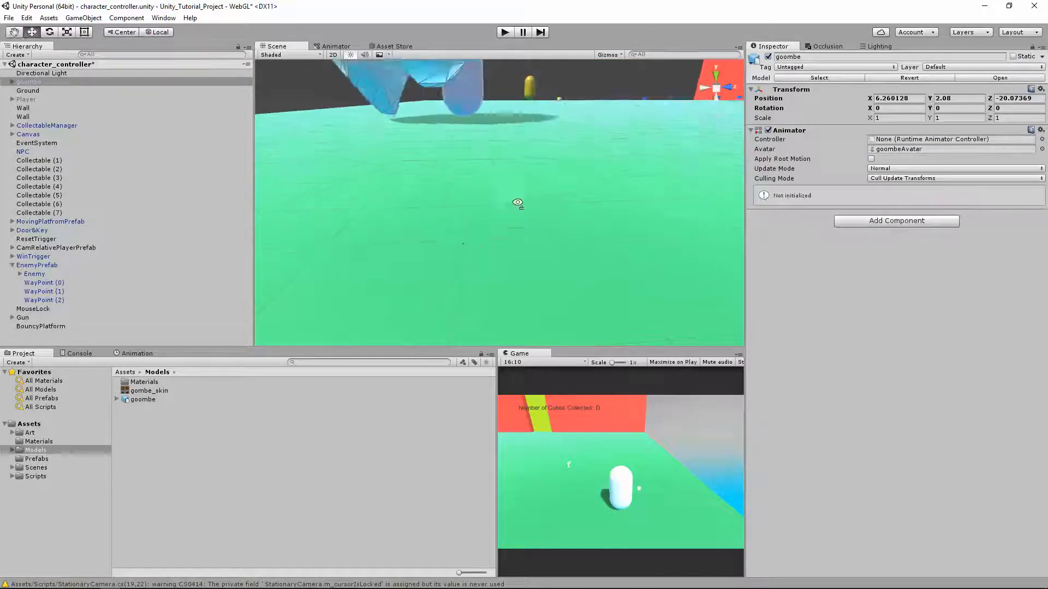
{"action": "right_click_drag", "start_coordinate": [517, 203], "coordinate": [536, 180]}
{"action": "key", "text": "f"}
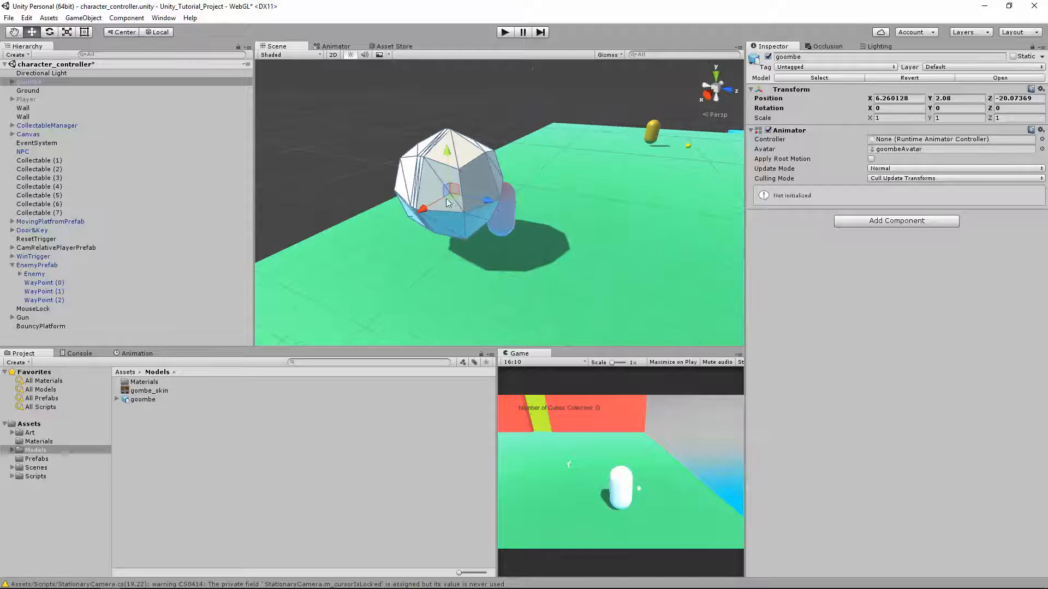
{"action": "mouse_move", "coordinate": [425, 215]}
{"action": "left_mouse_down"}
{"action": "mouse_move", "coordinate": [376, 250]}
{"action": "mouse_move", "coordinate": [502, 167]}
{"action": "mouse_move", "coordinate": [405, 254]}
{"action": "mouse_move", "coordinate": [420, 244]}
{"action": "mouse_move", "coordinate": [414, 201]}
{"action": "left_mouse_up"}
- Compare the size of the goombe model with the enemy capsule from several angles
{"action": "scroll", "coordinate": [432, 226], "scroll_direction": "up", "scroll_amount": 6}
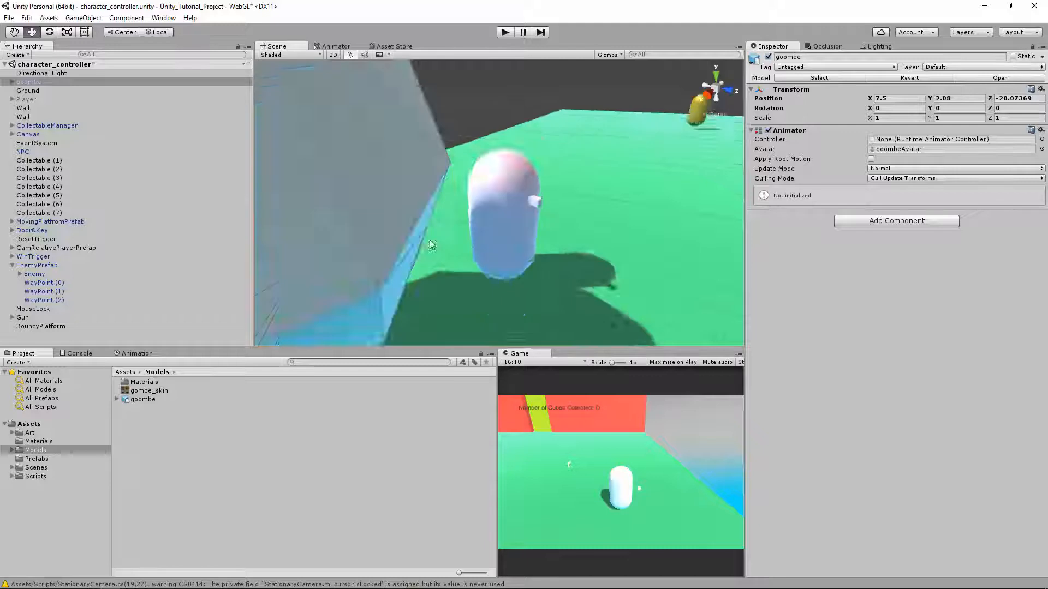
{"action": "scroll", "coordinate": [420, 234], "scroll_direction": "down", "scroll_amount": 6}
{"action": "middle_click_drag", "start_coordinate": [421, 233], "coordinate": [445, 226]}
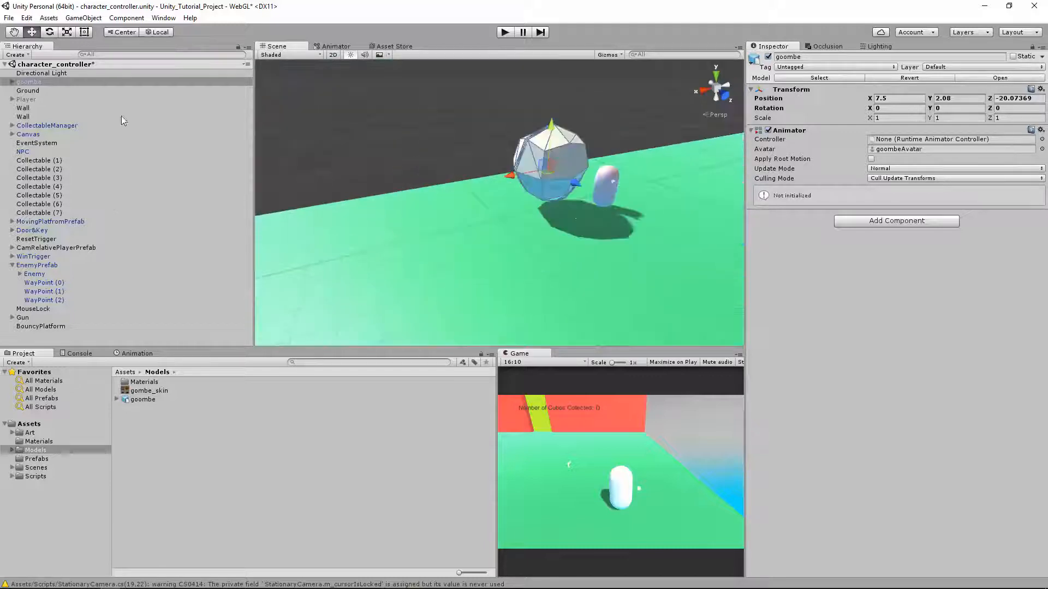
{"action": "middle_click_drag", "start_coordinate": [476, 172], "coordinate": [477, 188]}
{"action": "scroll", "coordinate": [477, 188], "scroll_direction": "up", "scroll_amount": 3}
{"action": "right_click_drag", "start_coordinate": [477, 188], "coordinate": [611, 241]}
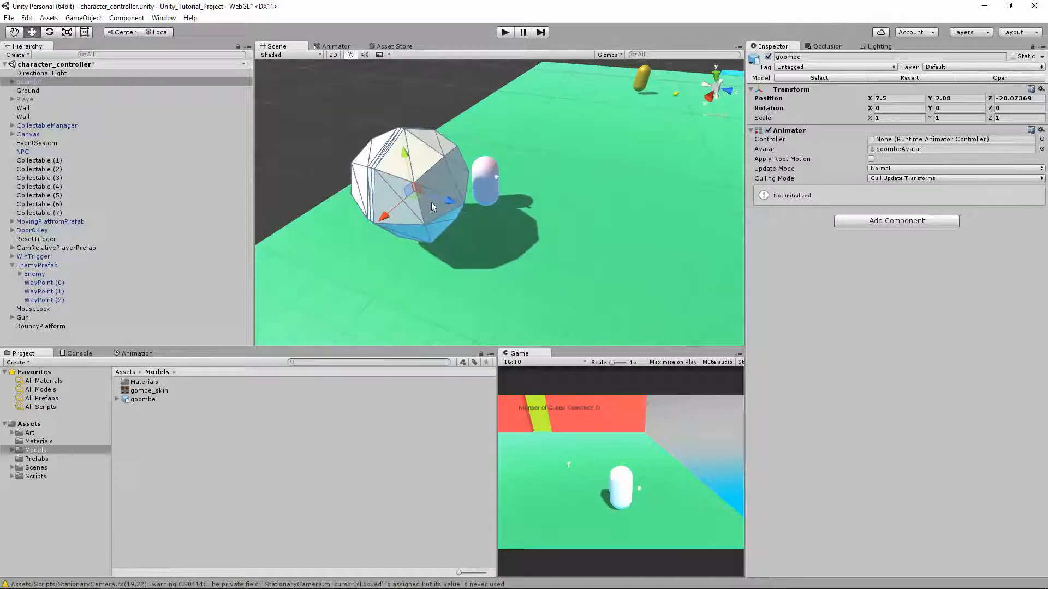
{"action": "left_click", "coordinate": [76, 83]}
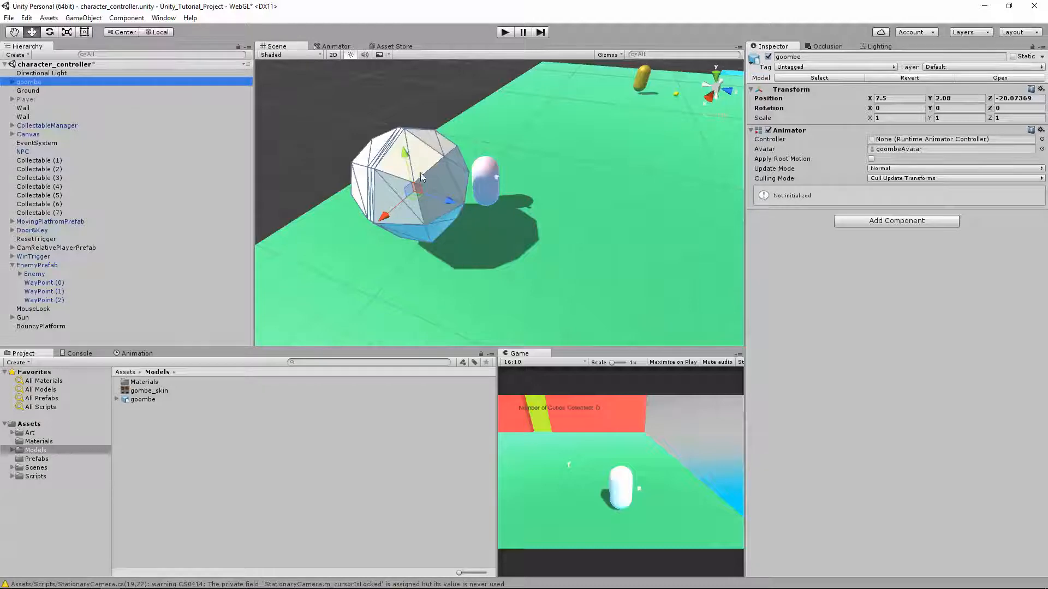
{"action": "scroll", "coordinate": [584, 184], "scroll_direction": "down", "scroll_amount": 3}
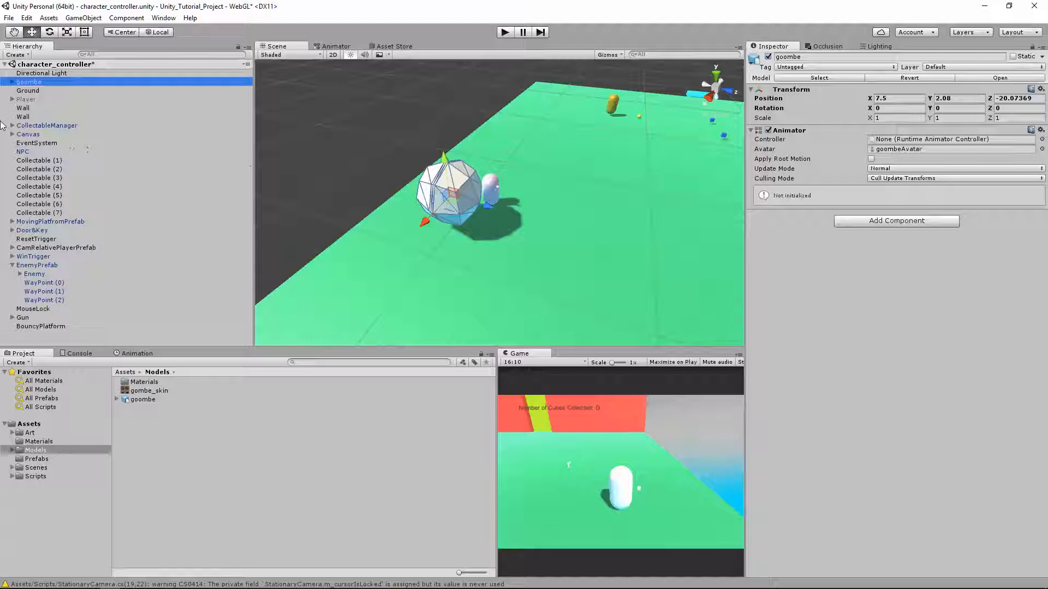
- Make the goombe model a child of the Enemy object inside EnemyPrefab
{"action": "left_click", "coordinate": [12, 266]}
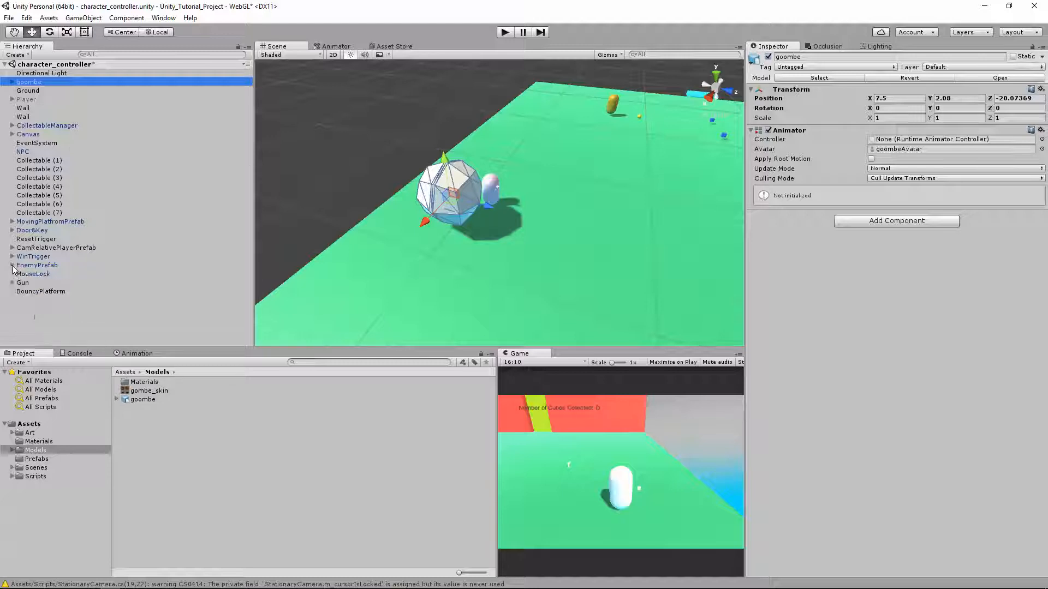
{"action": "left_click", "coordinate": [12, 265]}
{"action": "left_click", "coordinate": [19, 274]}
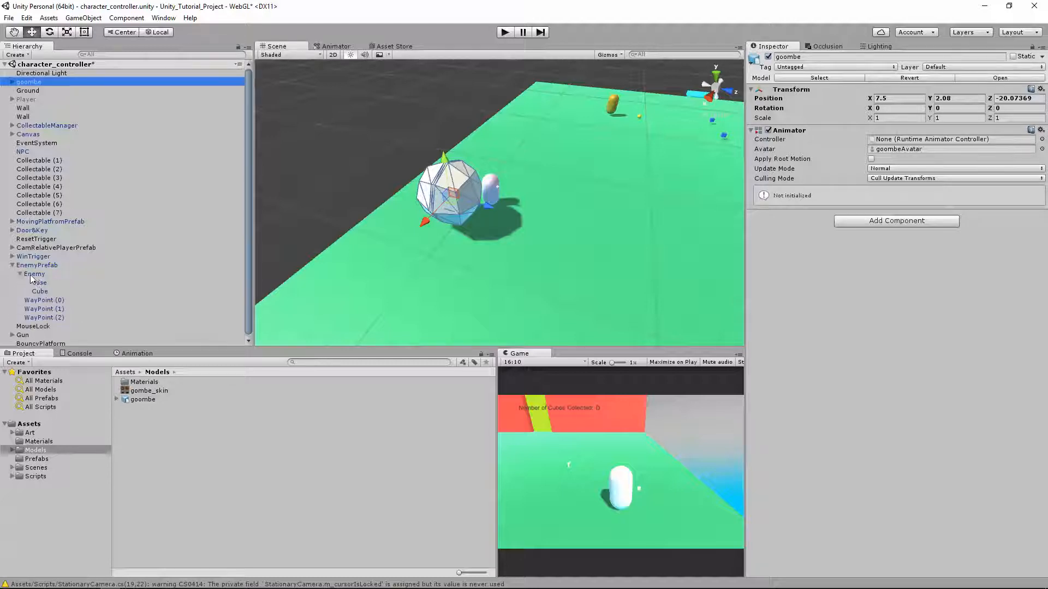
{"action": "left_click", "coordinate": [32, 274]}
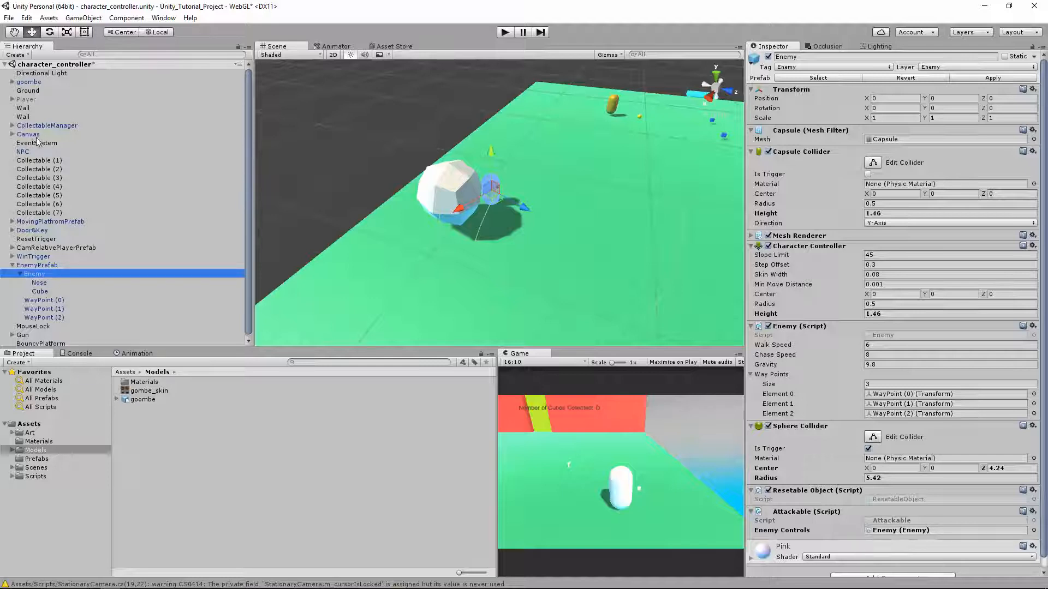
{"action": "left_click_drag", "start_coordinate": [28, 82], "coordinate": [66, 278]}
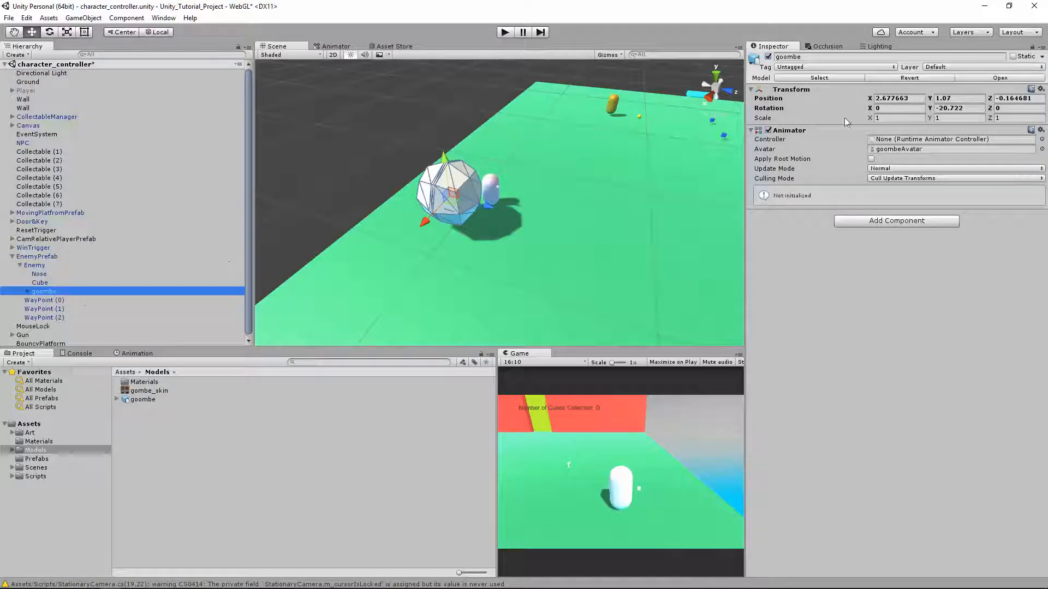
- Set the nested goombe's local position to 0, 0, 0 and its Y rotation to 0
{"action": "left_click", "coordinate": [35, 266]}
{"action": "left_click", "coordinate": [44, 292]}
{"action": "left_click", "coordinate": [907, 99]}
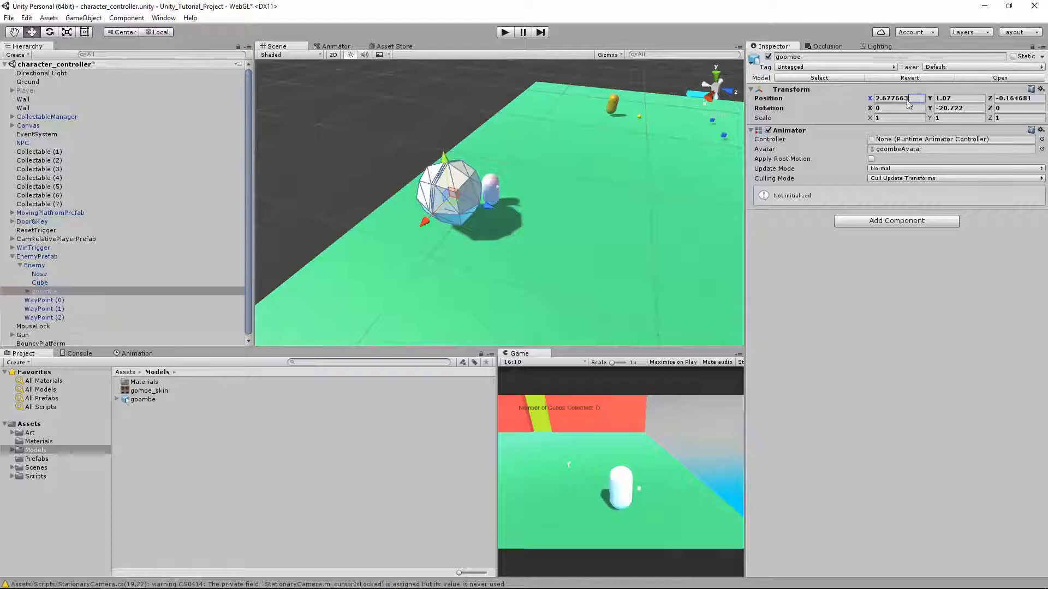
{"action": "type", "text": "0"}
{"action": "key", "text": "Tab"}
{"action": "type", "text": "0"}
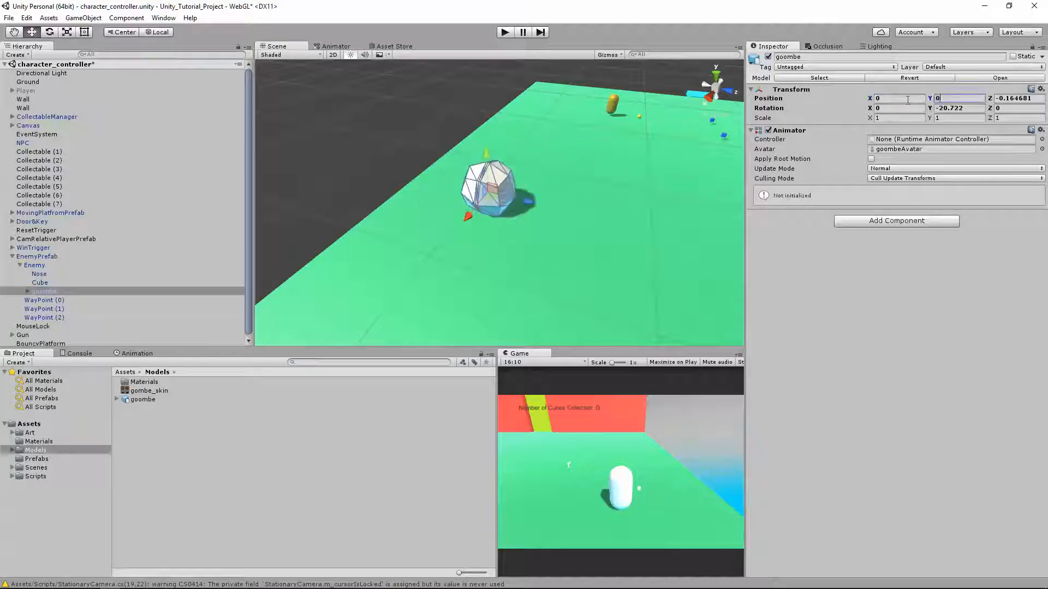
{"action": "key", "text": "Tab"}
{"action": "type", "text": "0"}
{"action": "key", "text": "Tab"}
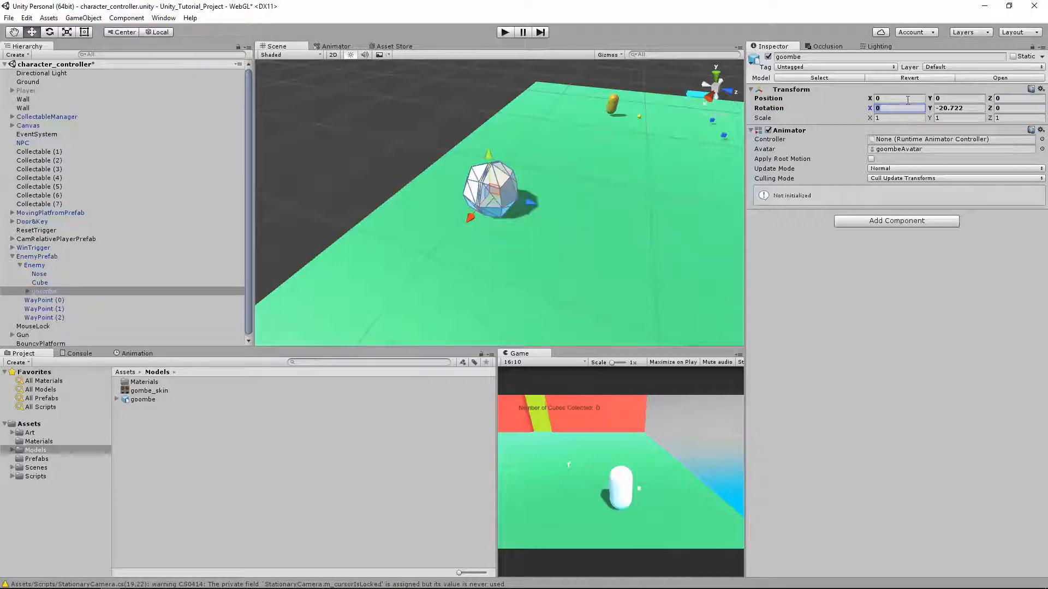
{"action": "key", "text": "Tab"}
{"action": "type", "text": "0"}
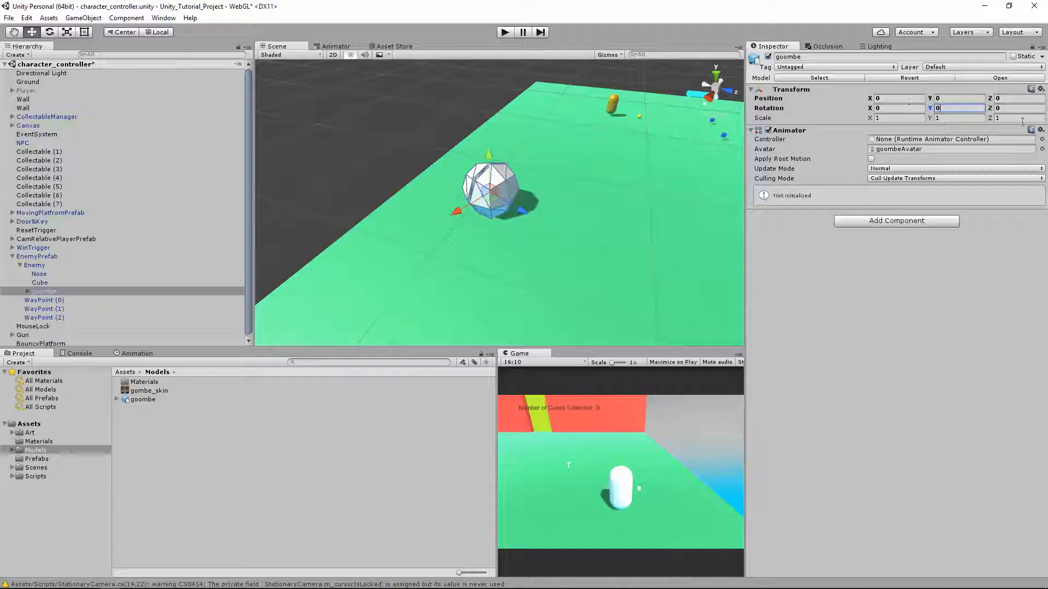
- Set the goombe model's scale to 0.5 on the X, Y and Z axes
{"action": "left_click", "coordinate": [911, 118]}
{"action": "type", "text": ".5"}
{"action": "key", "text": "Tab"}
{"action": "type", "text": ".5"}
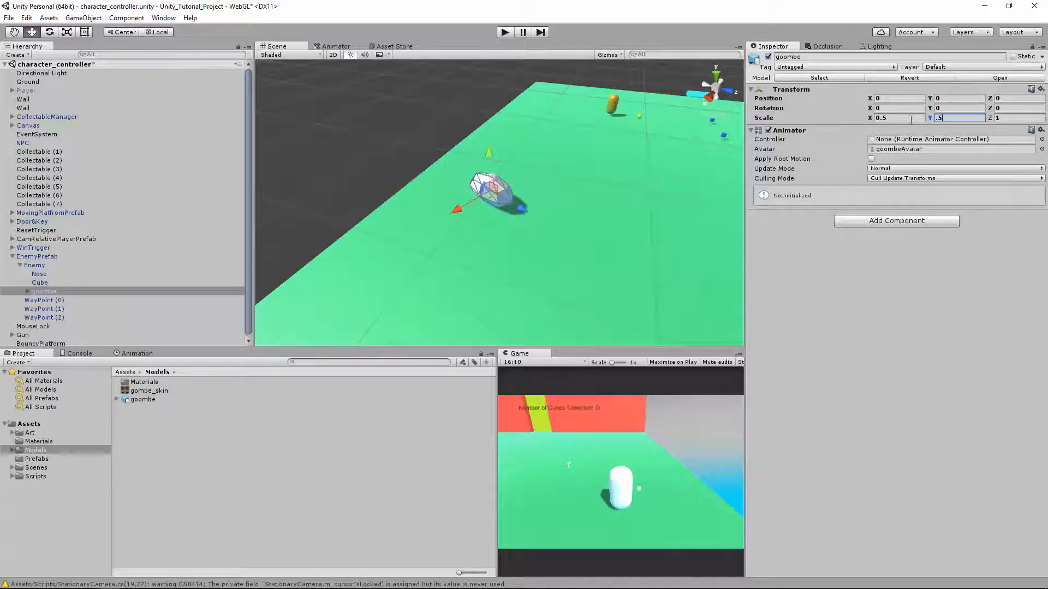
{"action": "key", "text": "Tab"}
{"action": "type", "text": ".5"}
{"action": "key", "text": "Return"}
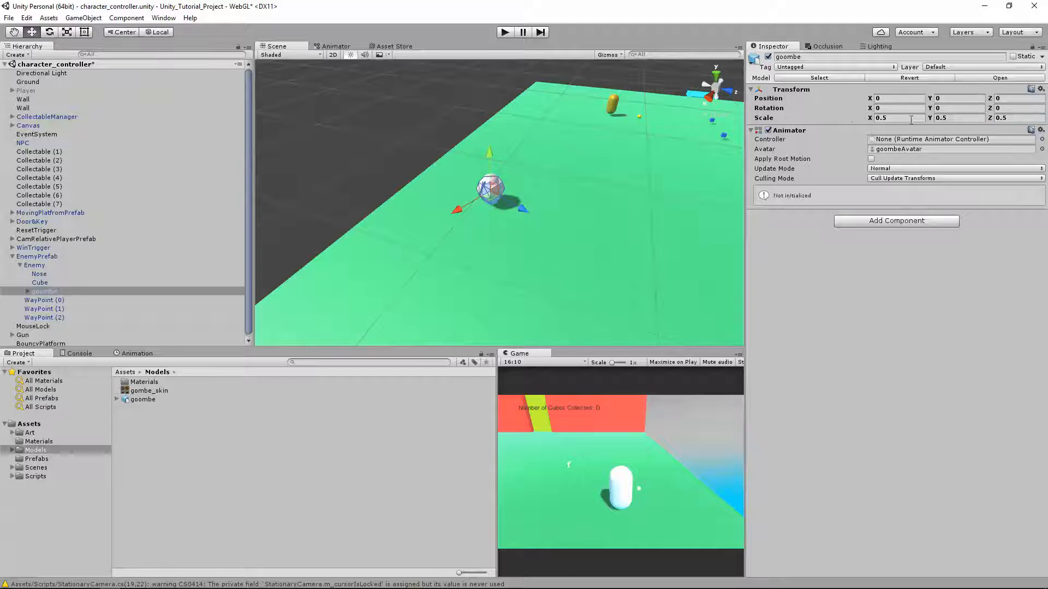
- Set the goombe model's scale to 0.3 on all three axes so it fits the enemy capsule
{"action": "key", "text": "f"}
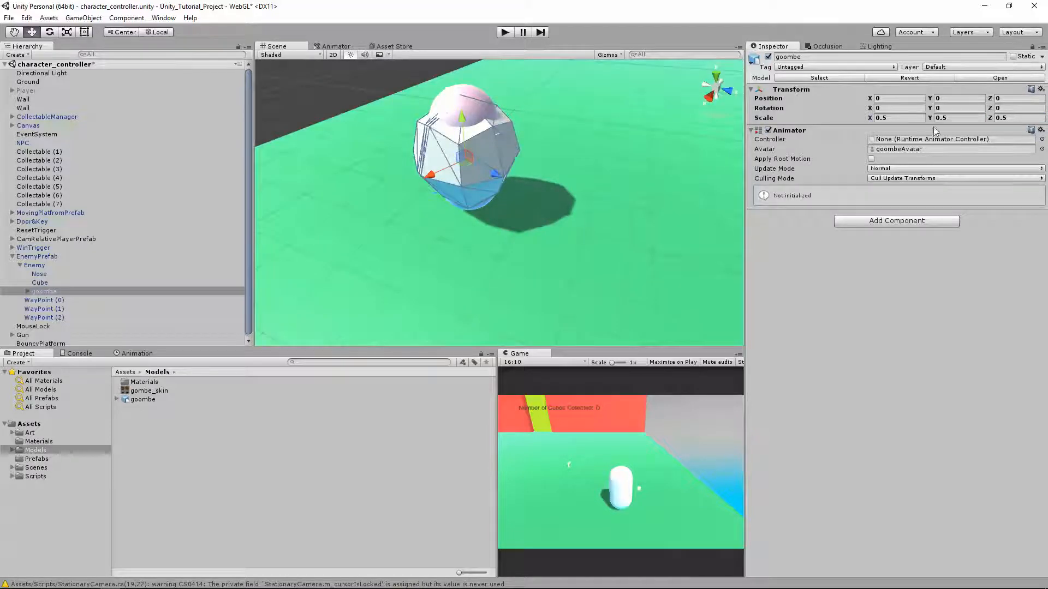
{"action": "left_click", "coordinate": [912, 119]}
{"action": "type", "text": "."}
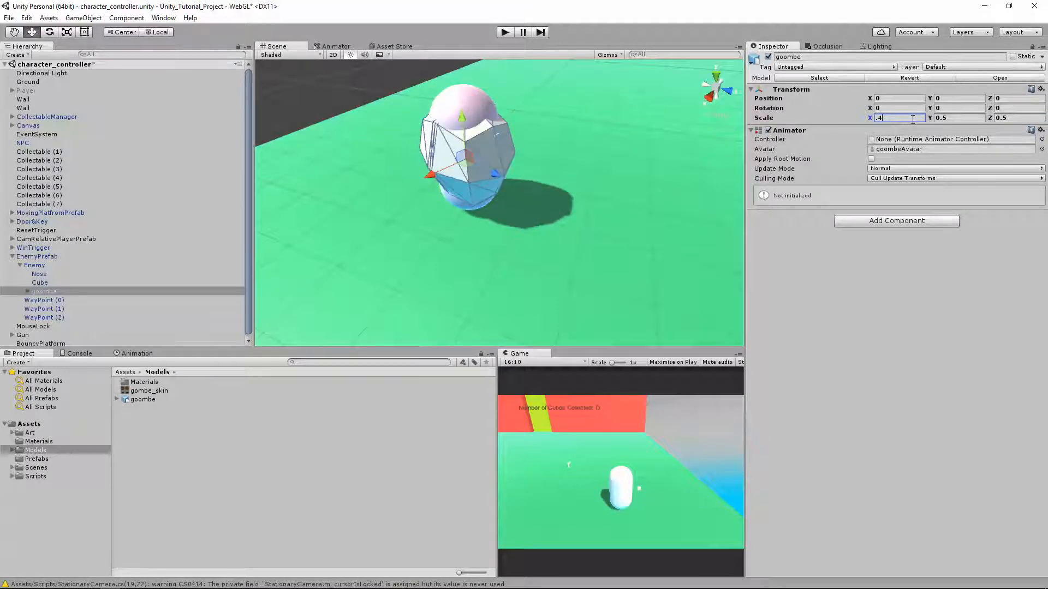
{"action": "type", "text": "3"}
{"action": "key", "text": "Tab"}
{"action": "type", "text": ".3"}
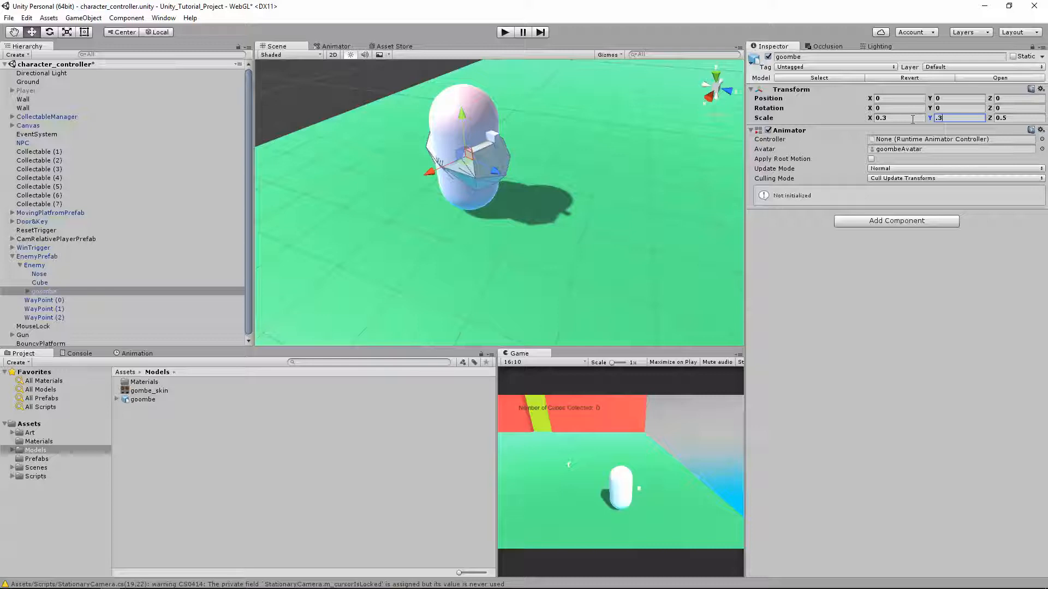
{"action": "key", "text": "Tab"}
{"action": "type", "text": ".3"}
{"action": "key", "text": "Return"}
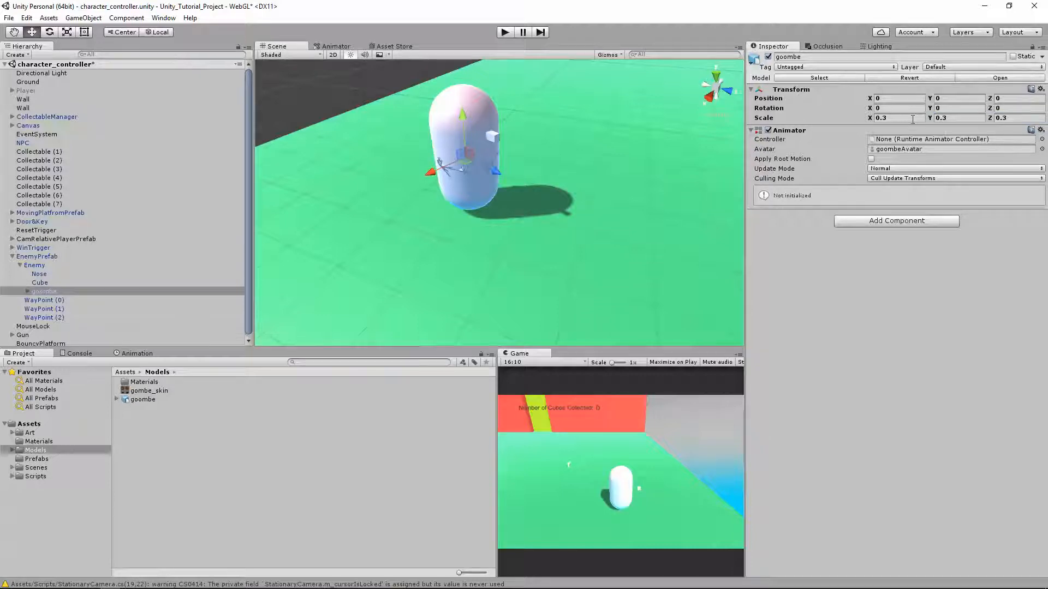
{"action": "scroll", "coordinate": [505, 112], "scroll_direction": "up", "scroll_amount": 5}
{"action": "scroll", "coordinate": [492, 151], "scroll_direction": "down", "scroll_amount": 5}
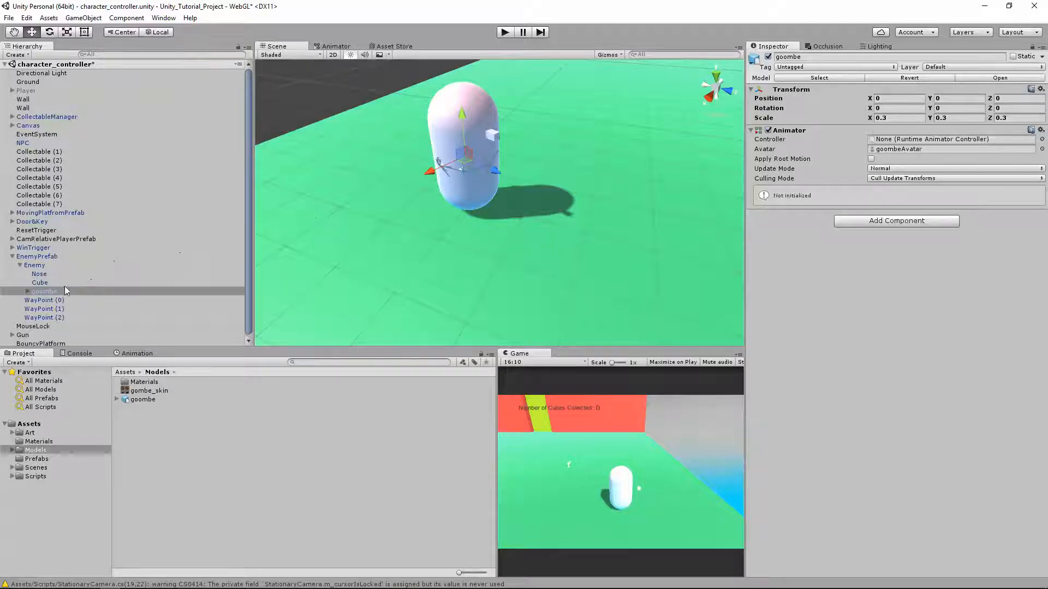
- Disable the Mesh Renderer of the Enemy object to hide its capsule
{"action": "left_click", "coordinate": [63, 265]}
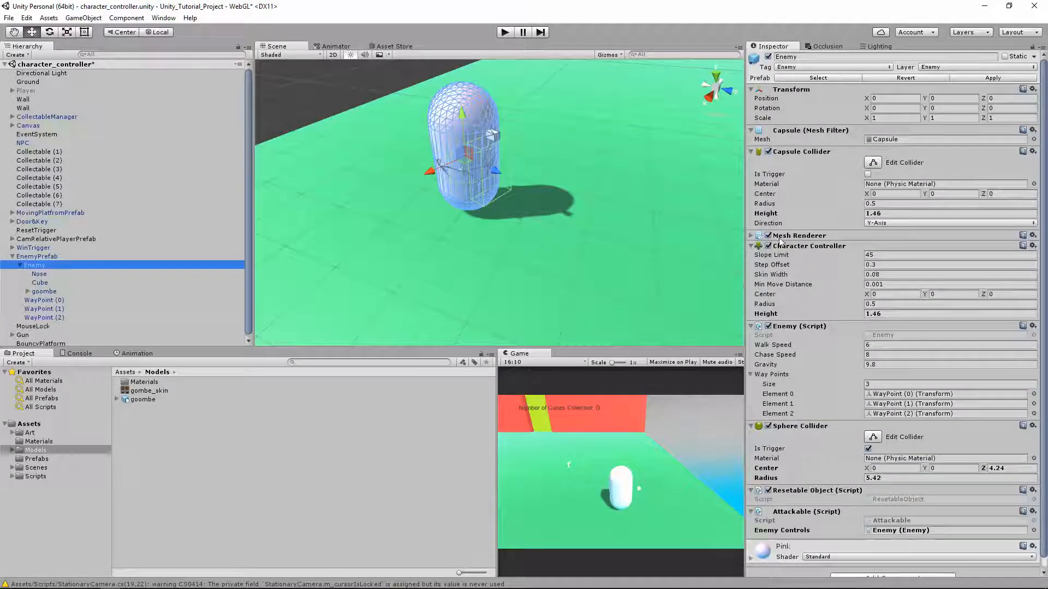
{"action": "left_click", "coordinate": [768, 235]}
{"action": "scroll", "coordinate": [609, 231], "scroll_direction": "up", "scroll_amount": 8}
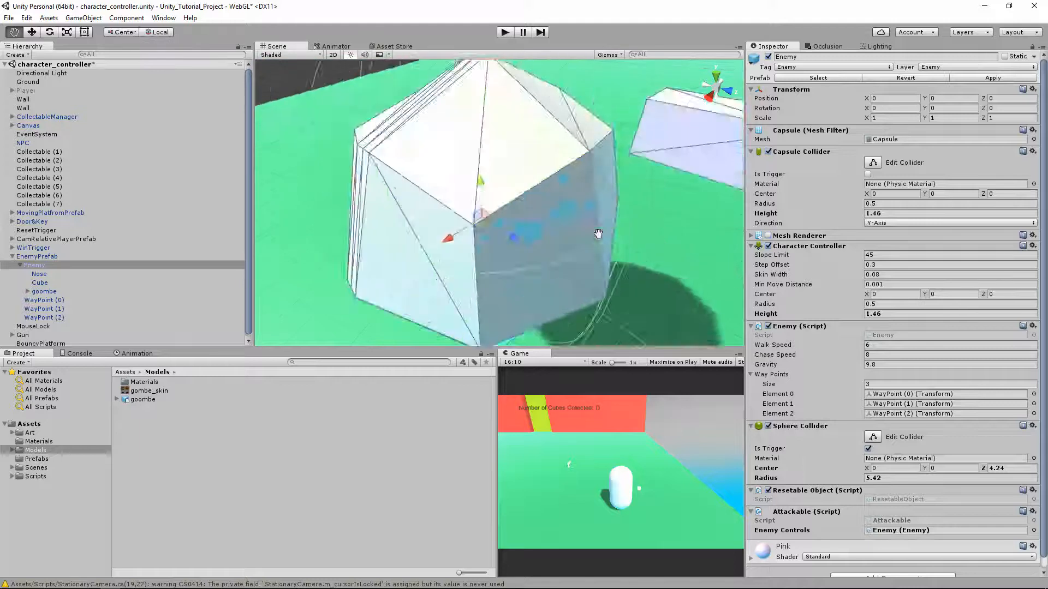
{"action": "middle_click_drag", "start_coordinate": [598, 234], "coordinate": [597, 239]}
{"action": "scroll", "coordinate": [601, 240], "scroll_direction": "down", "scroll_amount": 5}
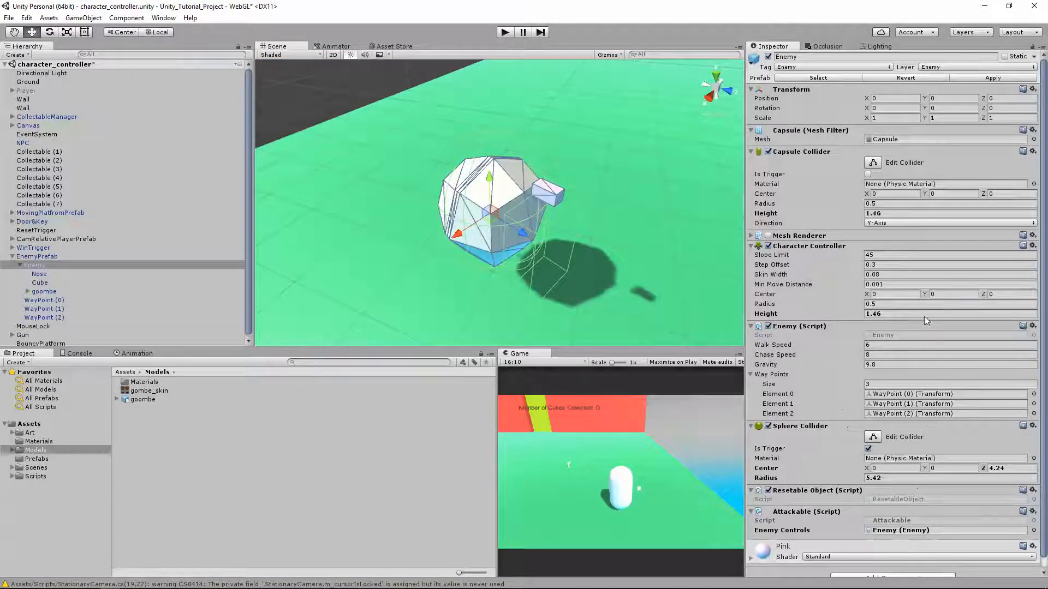
- Set the height of the Enemy's Character Controller and Capsule Collider to 2
{"action": "left_click", "coordinate": [901, 304]}
{"action": "key", "text": "Tab"}
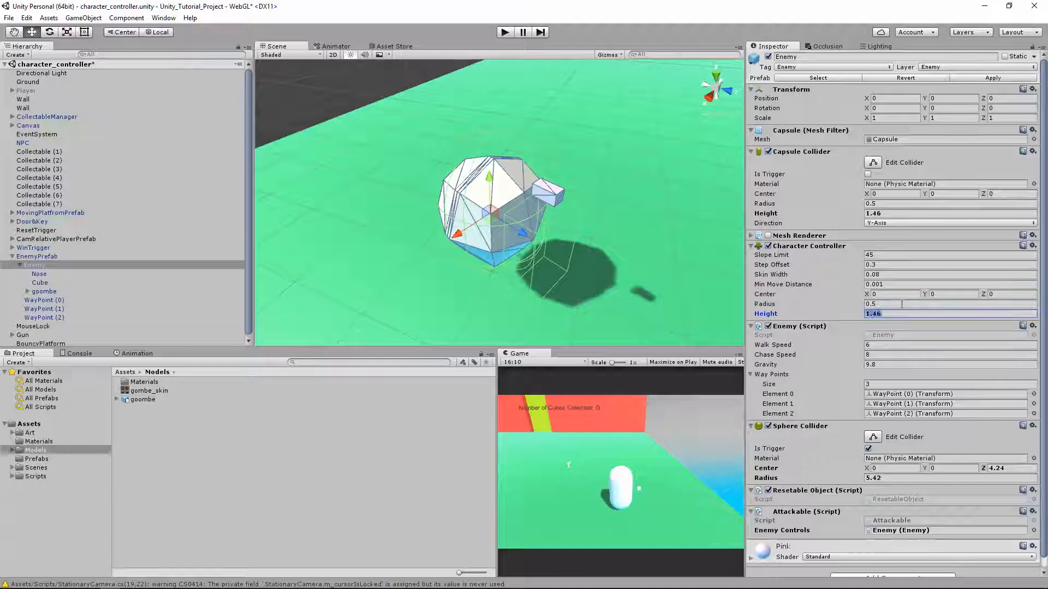
{"action": "type", "text": "2"}
{"action": "key", "text": "shift+Tab"}
{"action": "key", "text": "shift+Tab"}
{"action": "key", "text": "shift+Tab"}
{"action": "key", "text": "shift+Tab"}
{"action": "key", "text": "shift+Tab"}
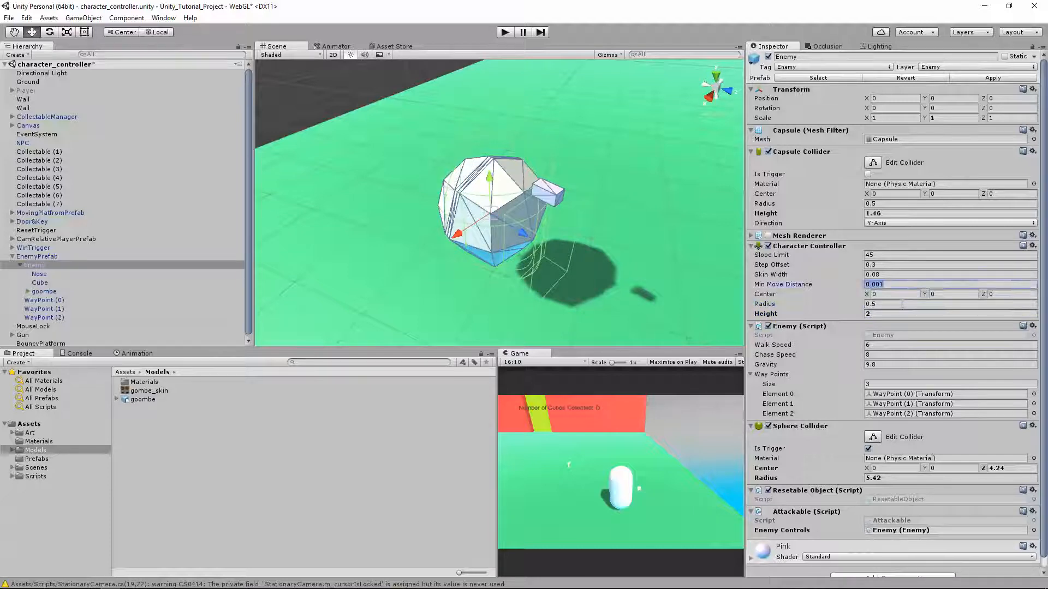
{"action": "key", "text": "shift+Tab"}
{"action": "left_click", "coordinate": [871, 212]}
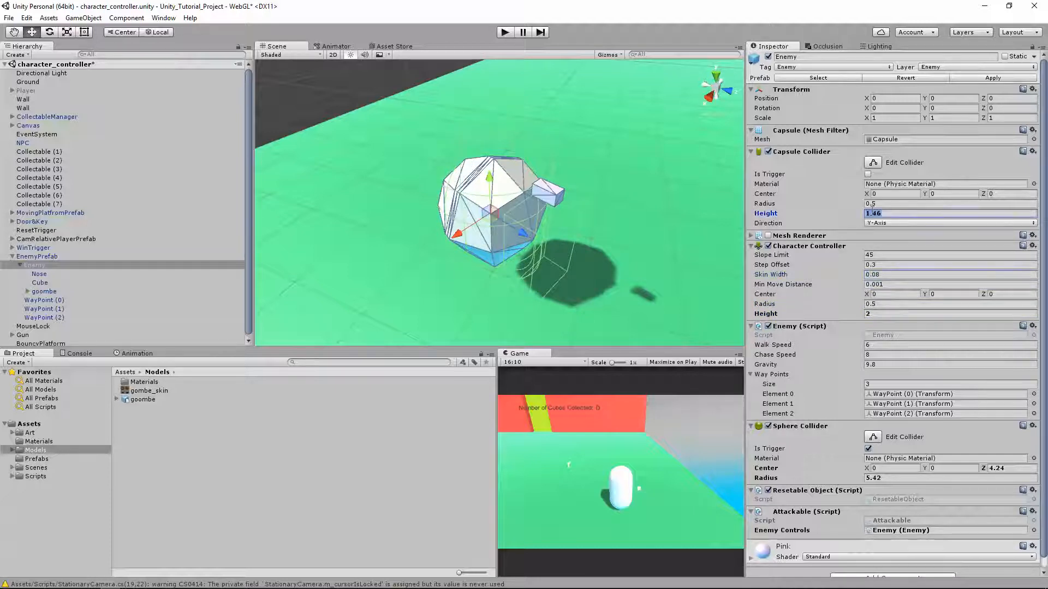
{"action": "type", "text": "2"}
{"action": "key", "text": "Tab"}
{"action": "scroll", "coordinate": [634, 273], "scroll_direction": "down", "scroll_amount": 10}
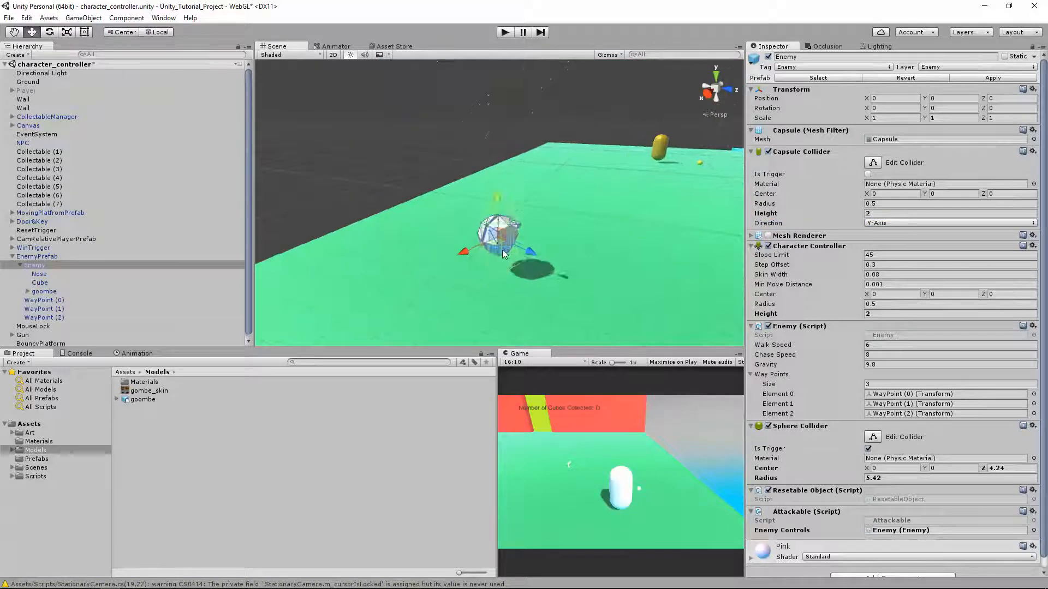
{"action": "scroll", "coordinate": [503, 247], "scroll_direction": "down", "scroll_amount": 5}
- Apply the Brown material from the Materials folder to the Ground plane
{"action": "left_click", "coordinate": [382, 308]}
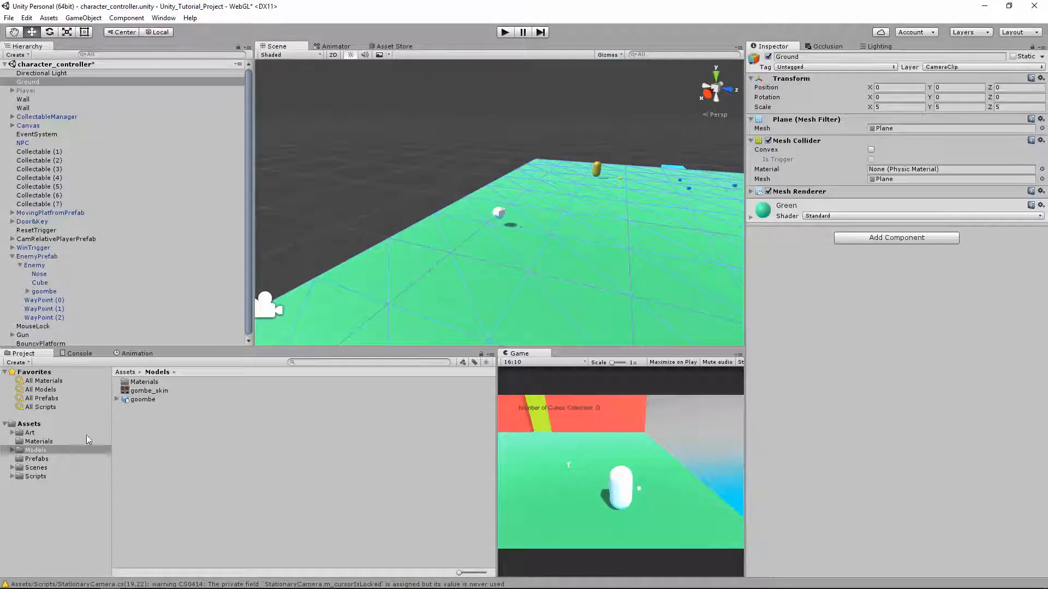
{"action": "left_click", "coordinate": [38, 441]}
{"action": "left_click_drag", "start_coordinate": [137, 407], "coordinate": [141, 443]}
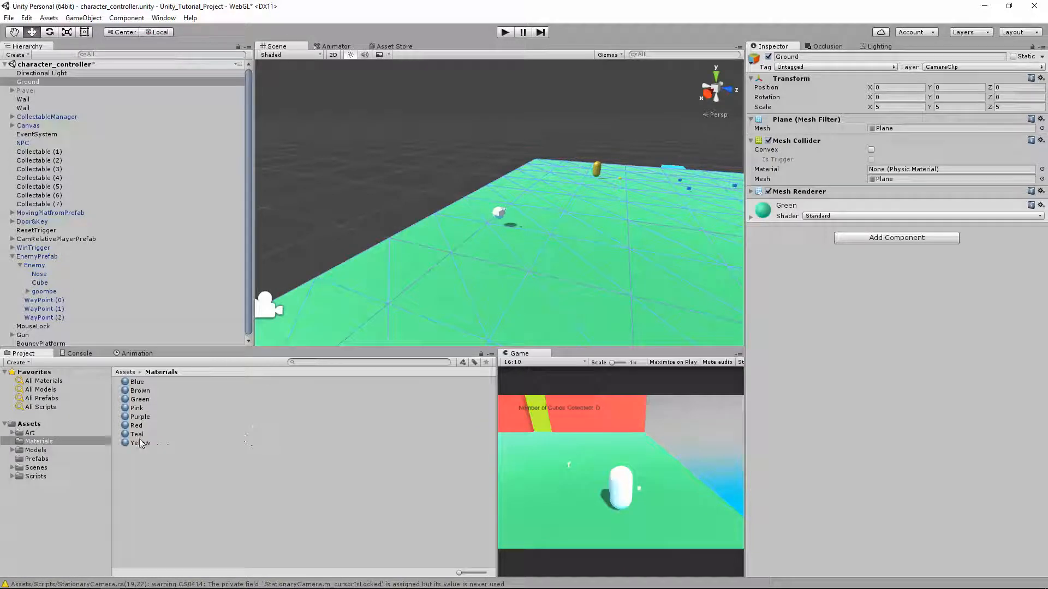
{"action": "left_click_drag", "start_coordinate": [139, 390], "coordinate": [411, 316]}
{"action": "scroll", "coordinate": [479, 297], "scroll_direction": "up", "scroll_amount": 5}
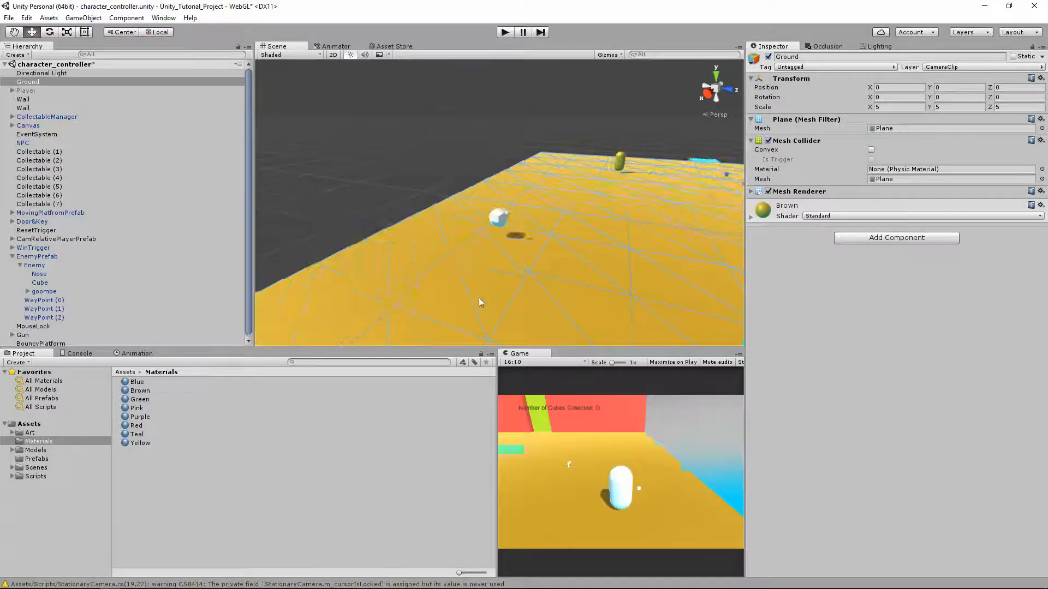
{"action": "scroll", "coordinate": [481, 302], "scroll_direction": "down", "scroll_amount": 5}
- Examine how the goombe model fits within the Enemy's capsule collider
{"action": "left_click", "coordinate": [485, 284]}
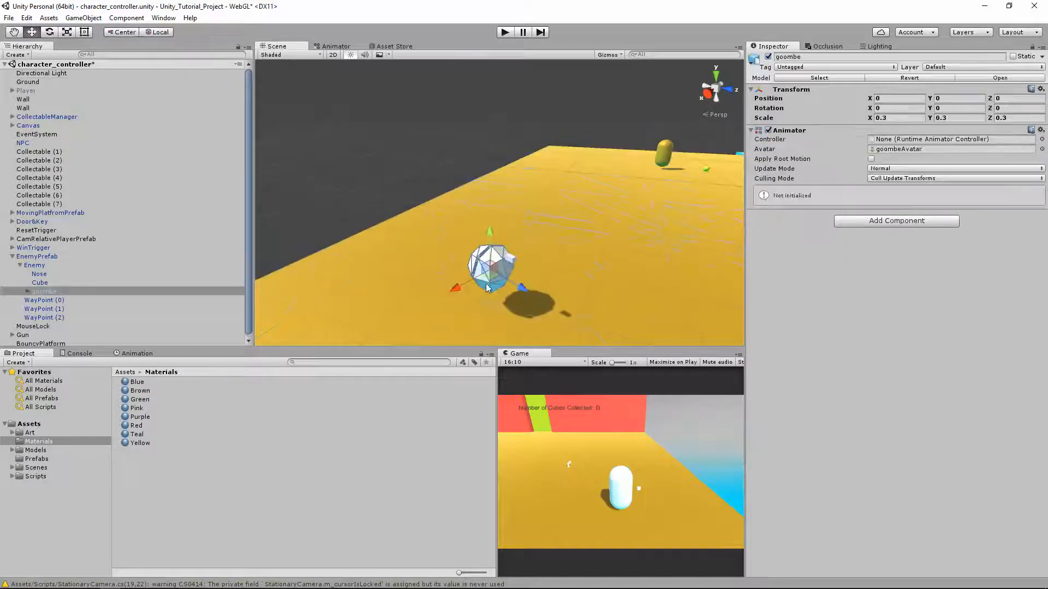
{"action": "scroll", "coordinate": [396, 296], "scroll_direction": "up", "scroll_amount": 4}
{"action": "left_click", "coordinate": [43, 265]}
{"action": "scroll", "coordinate": [414, 306], "scroll_direction": "down", "scroll_amount": 3}
{"action": "middle_click_drag", "start_coordinate": [422, 322], "coordinate": [437, 262]}
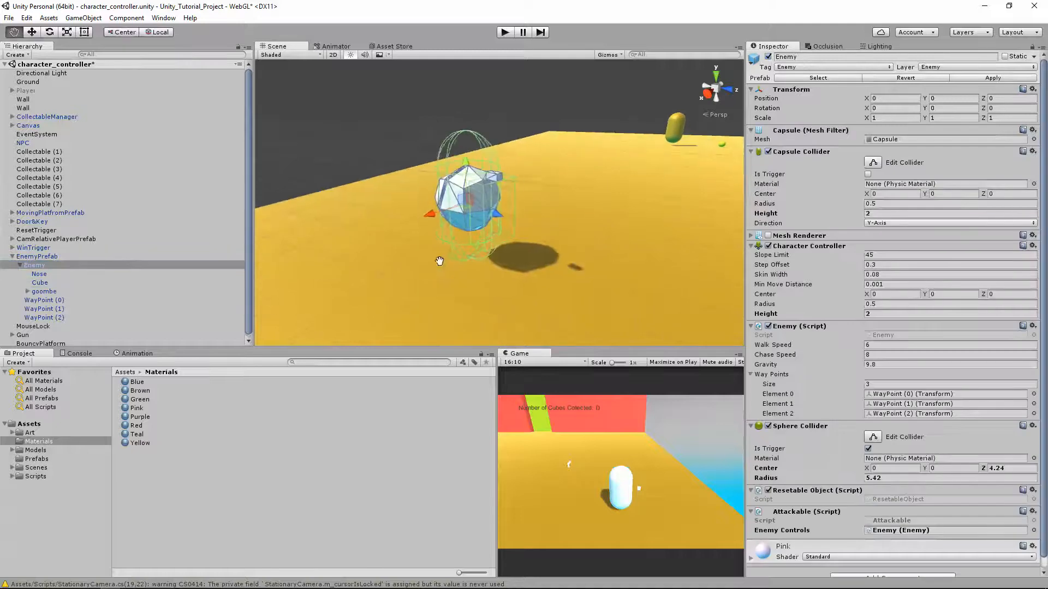
{"action": "scroll", "coordinate": [439, 261], "scroll_direction": "up", "scroll_amount": 3}
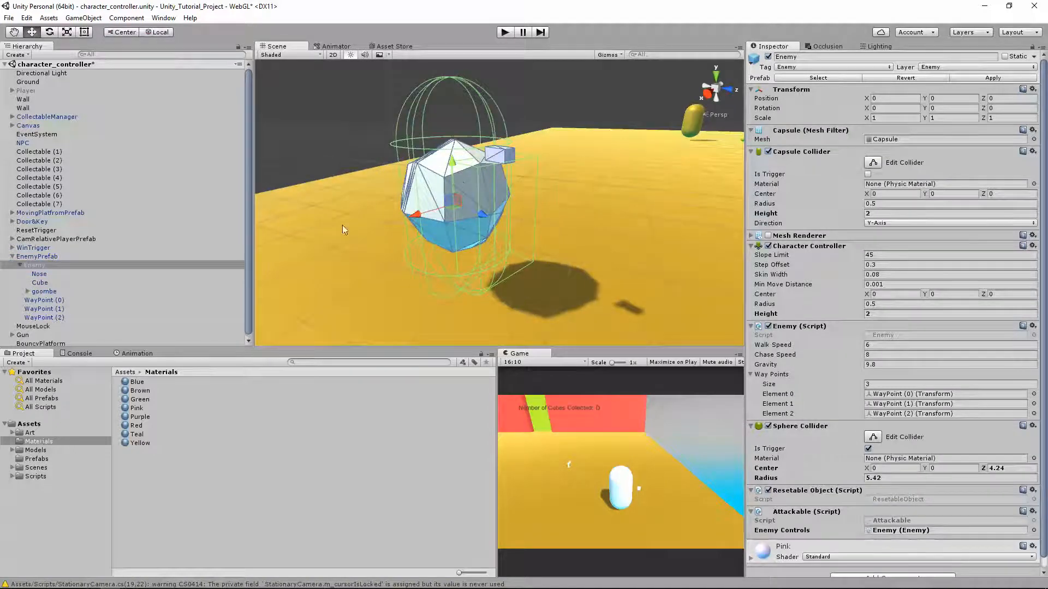
{"action": "scroll", "coordinate": [465, 228], "scroll_direction": "up", "scroll_amount": 3}
{"action": "scroll", "coordinate": [466, 228], "scroll_direction": "down", "scroll_amount": 3}
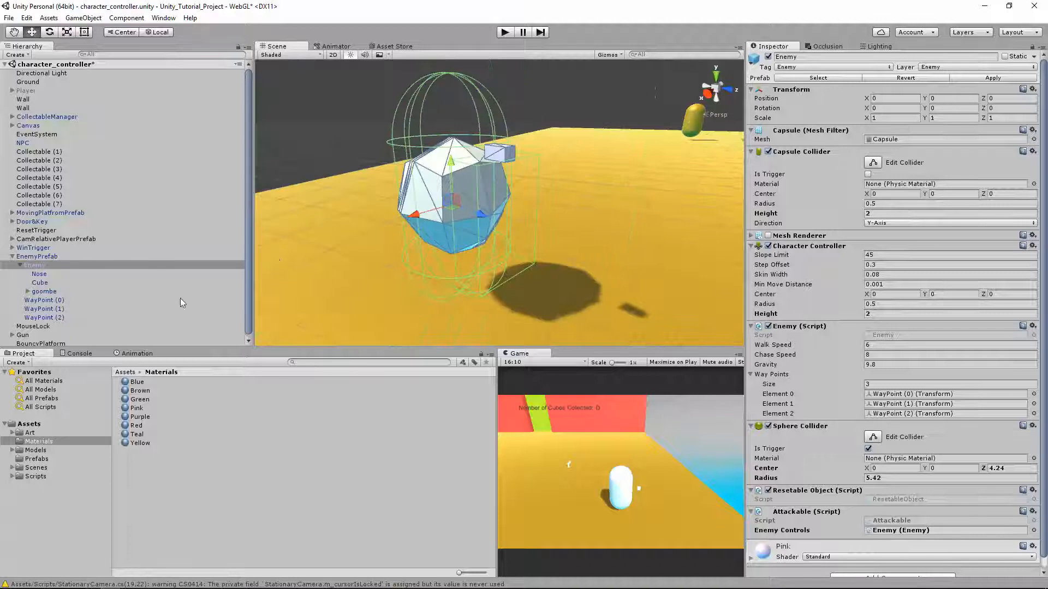
{"action": "left_click", "coordinate": [43, 292]}
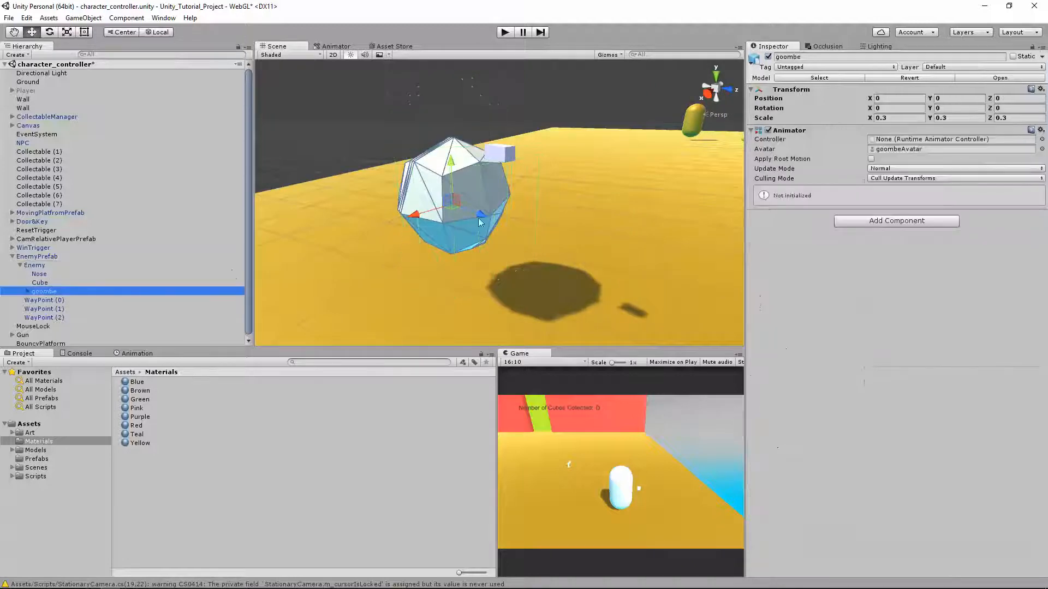
{"action": "scroll", "coordinate": [477, 218], "scroll_direction": "up", "scroll_amount": 5}
{"action": "scroll", "coordinate": [490, 225], "scroll_direction": "down", "scroll_amount": 5}
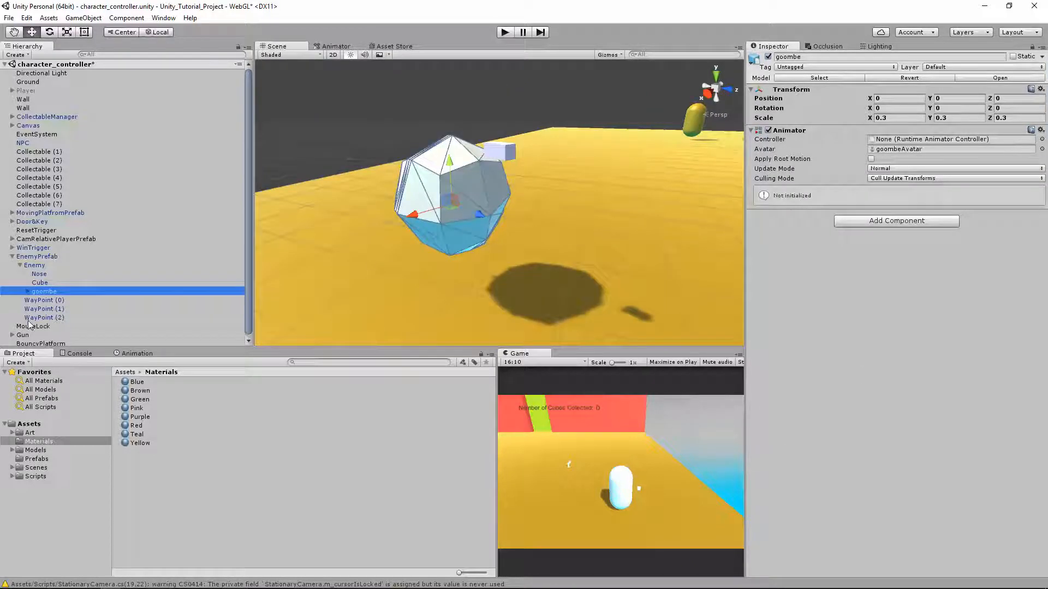
- Apply the gombe_skin texture from the Models folder to the Cube mesh inside the goombe object
{"action": "left_click", "coordinate": [44, 451]}
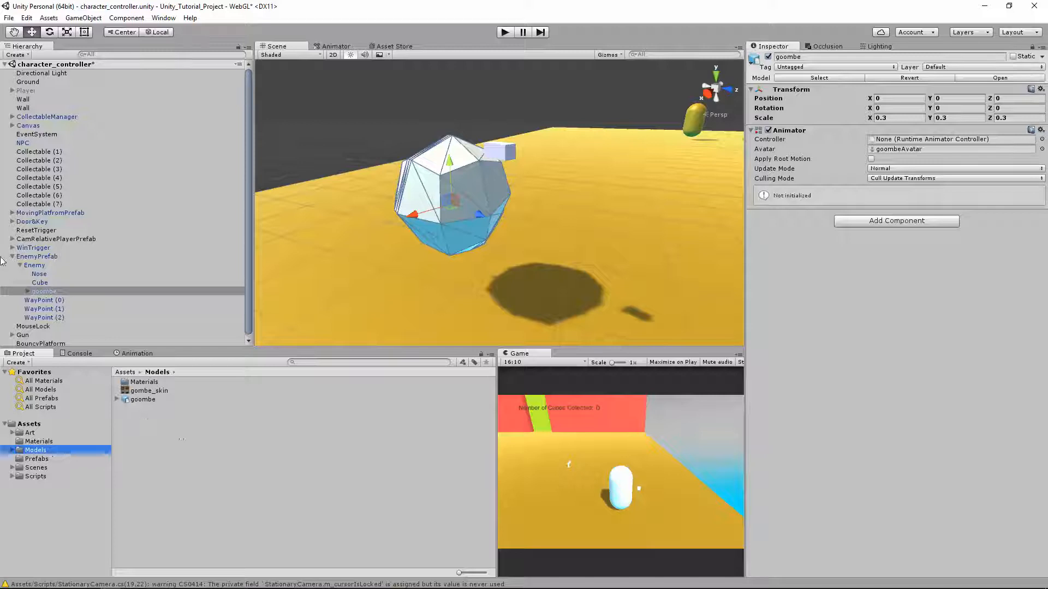
{"action": "left_click", "coordinate": [28, 293]}
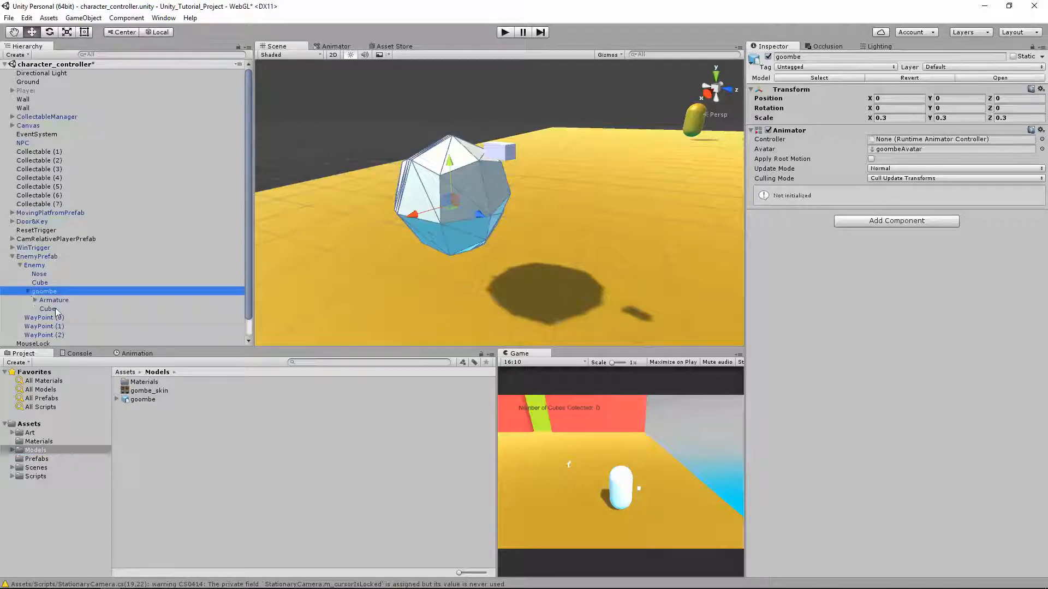
{"action": "left_click", "coordinate": [48, 308]}
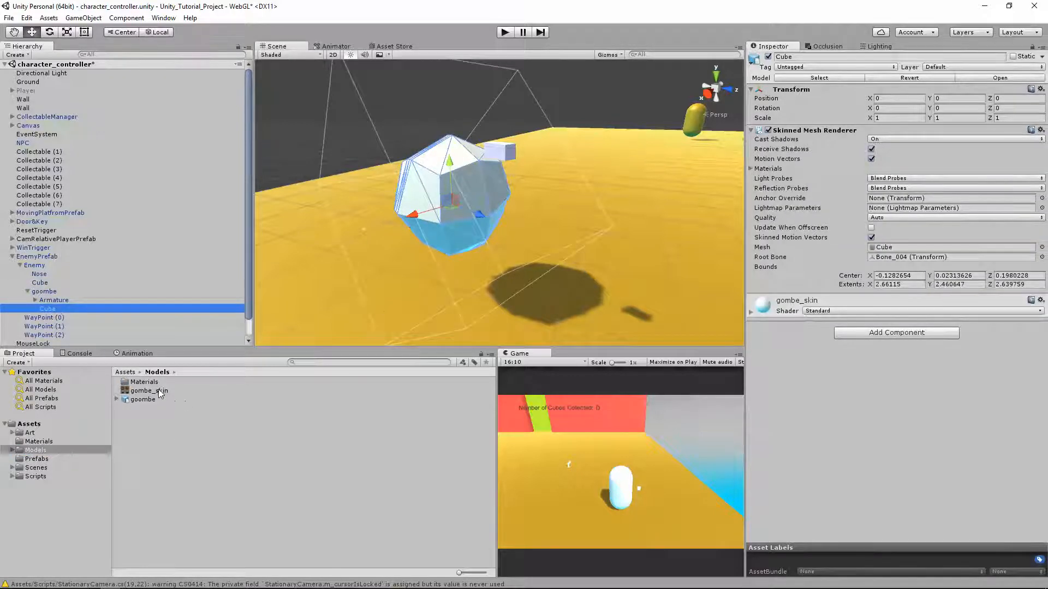
{"action": "left_click_drag", "start_coordinate": [159, 389], "coordinate": [823, 371]}
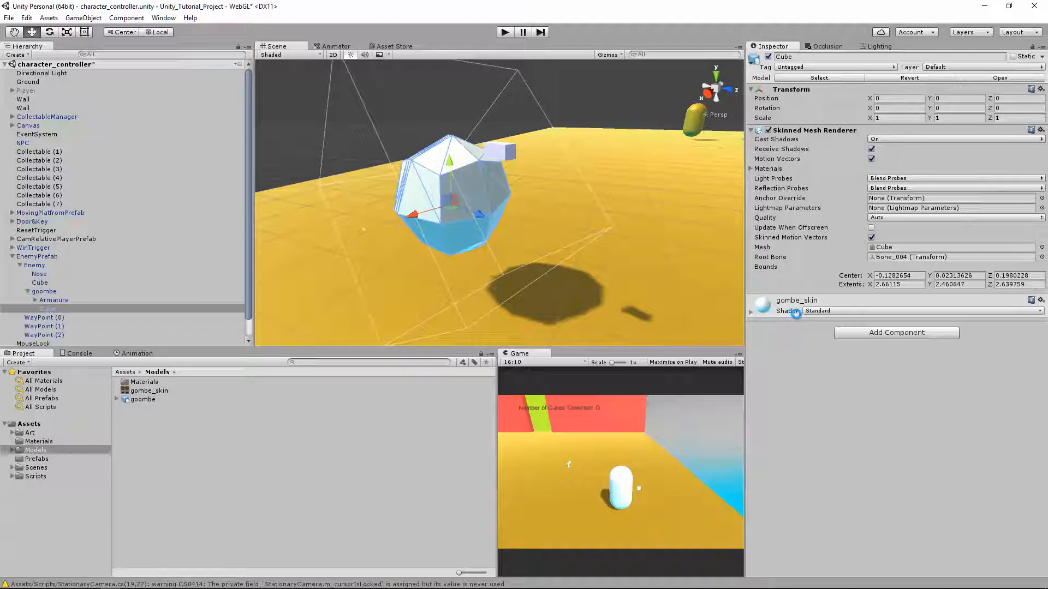
{"action": "scroll", "coordinate": [584, 242], "scroll_direction": "up", "scroll_amount": 5}
{"action": "scroll", "coordinate": [594, 243], "scroll_direction": "down", "scroll_amount": 5}
{"action": "left_click_drag", "start_coordinate": [593, 244], "coordinate": [328, 252], "text": "alt"}
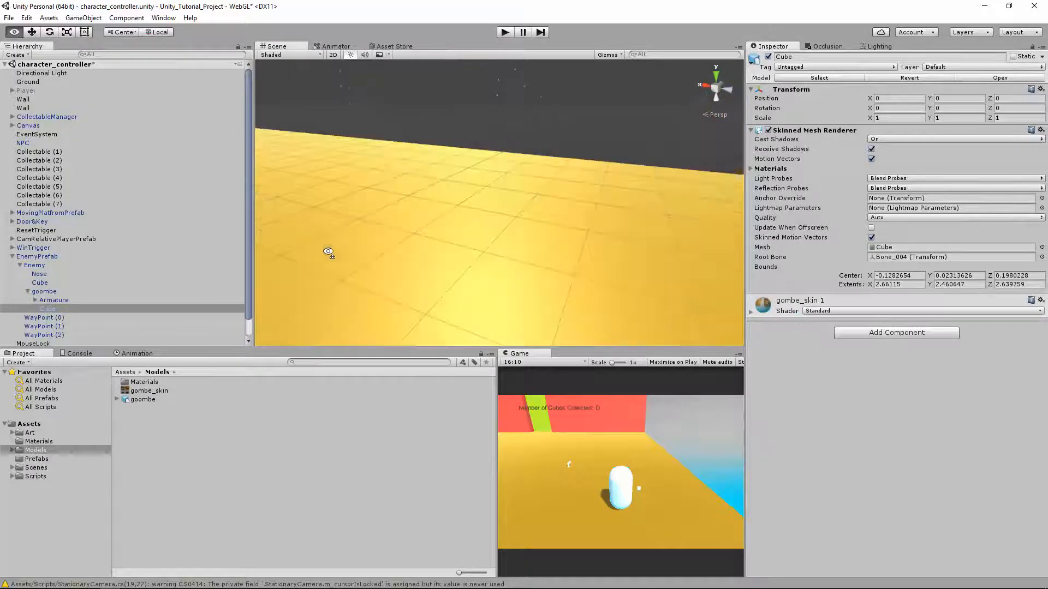
{"action": "key", "text": "f"}
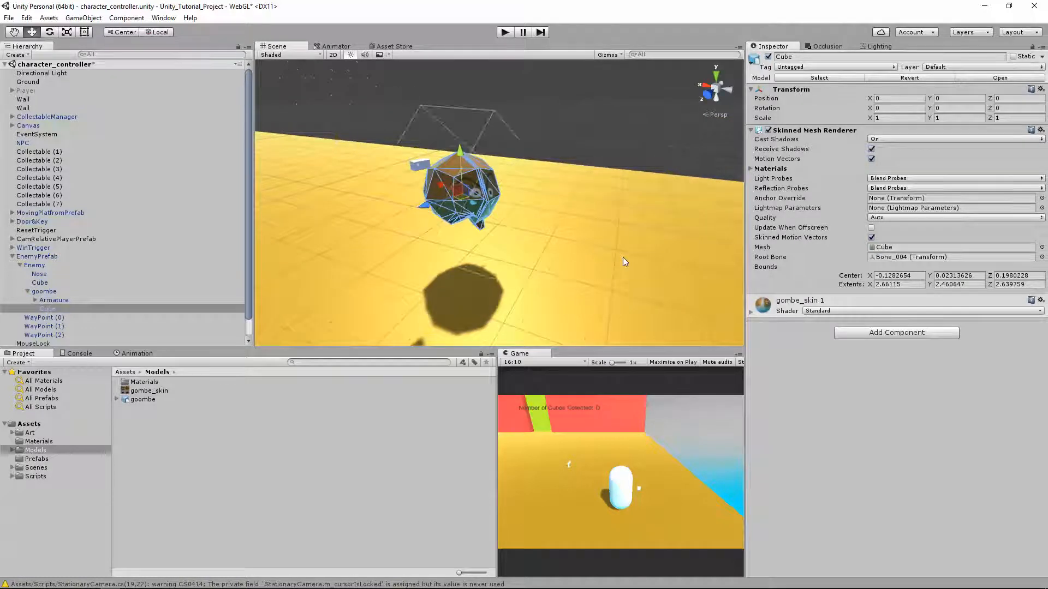
{"action": "left_click", "coordinate": [656, 132]}
{"action": "scroll", "coordinate": [468, 192], "scroll_direction": "up", "scroll_amount": 4}
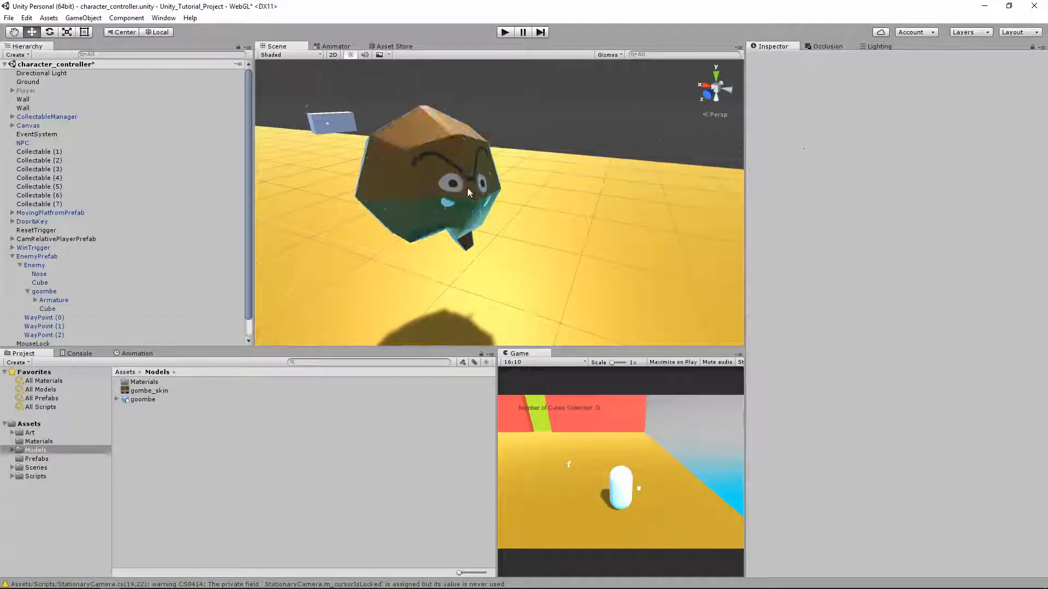
{"action": "left_click_drag", "start_coordinate": [516, 200], "coordinate": [521, 201], "text": "alt"}
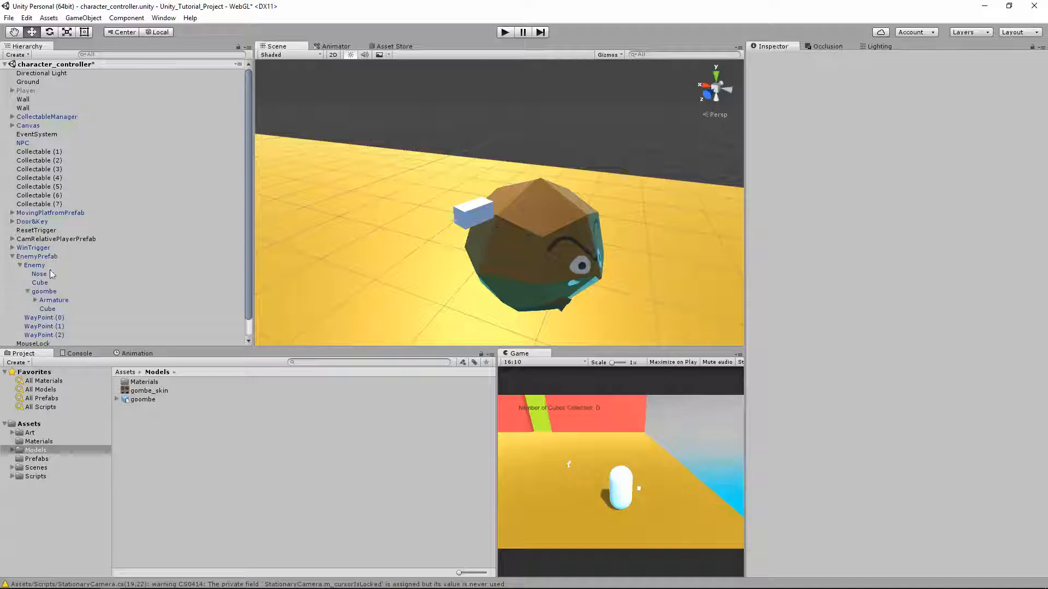
- Rotate the goombe model to 90 degrees on the Y axis so it faces the same way as the Enemy's nose
{"action": "left_click", "coordinate": [45, 292]}
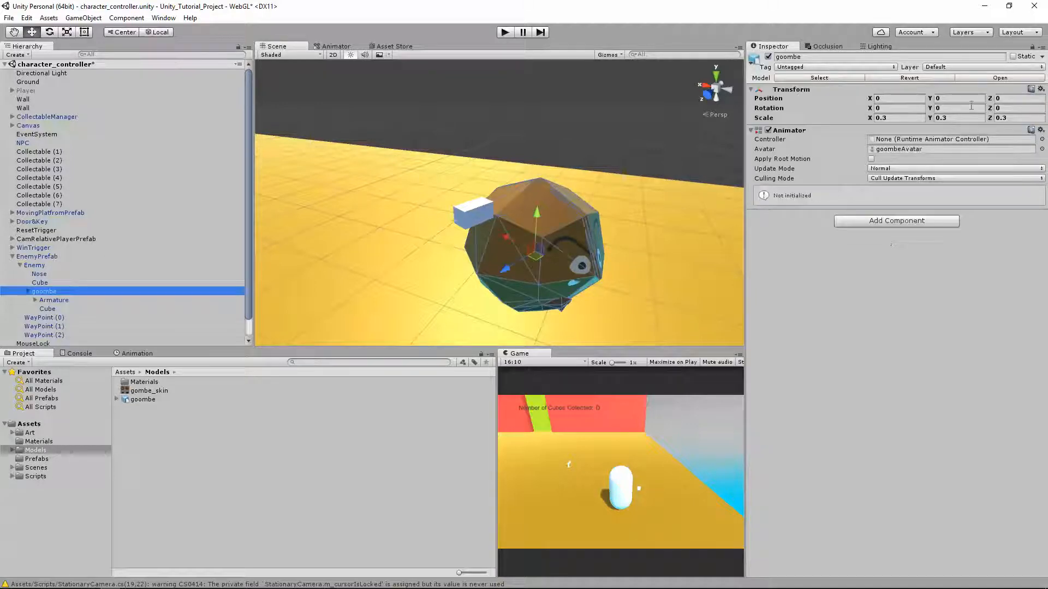
{"action": "key", "text": "e"}
{"action": "left_click_drag", "start_coordinate": [547, 278], "coordinate": [442, 291]}
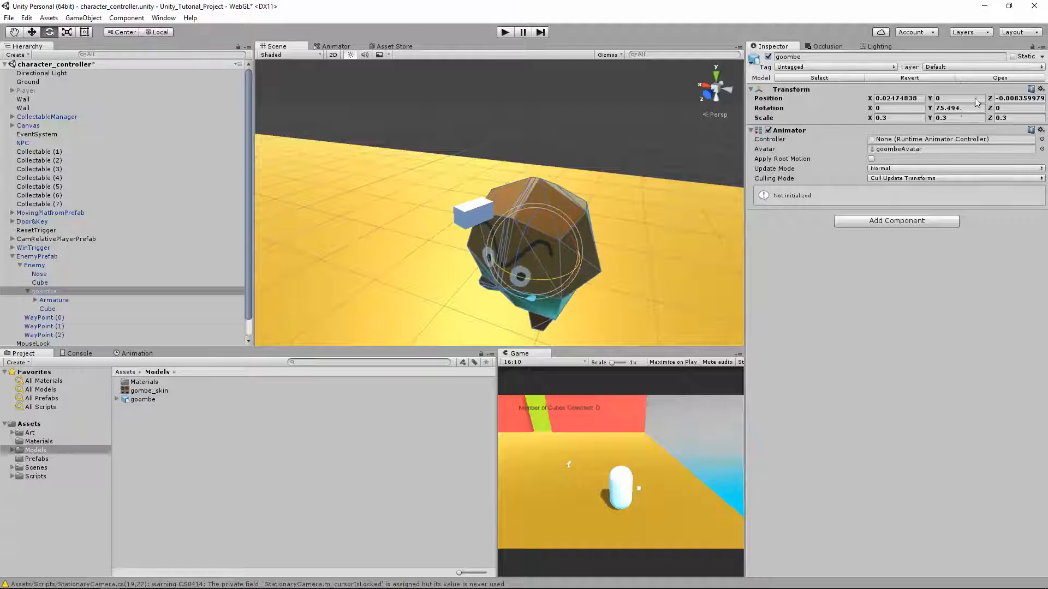
{"action": "left_click", "coordinate": [955, 109]}
{"action": "type", "text": "90"}
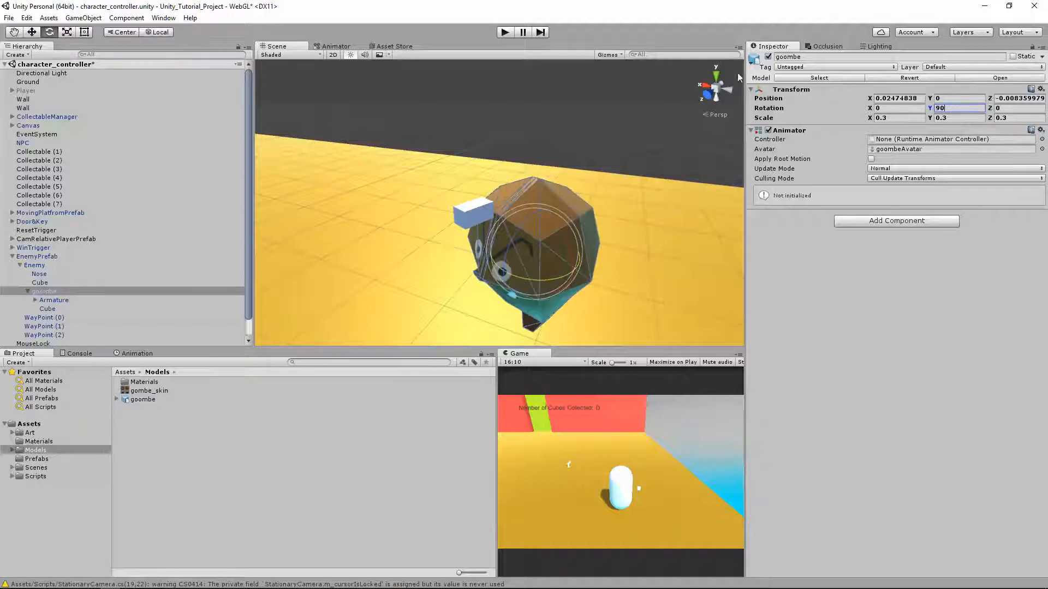
{"action": "left_click", "coordinate": [612, 159]}
- Deactivate the Enemy's Nose object
{"action": "middle_click_drag", "start_coordinate": [496, 268], "coordinate": [541, 189]}
{"action": "right_click_drag", "start_coordinate": [345, 256], "coordinate": [425, 267]}
{"action": "middle_click_drag", "start_coordinate": [425, 268], "coordinate": [508, 276]}
{"action": "left_click", "coordinate": [39, 274]}
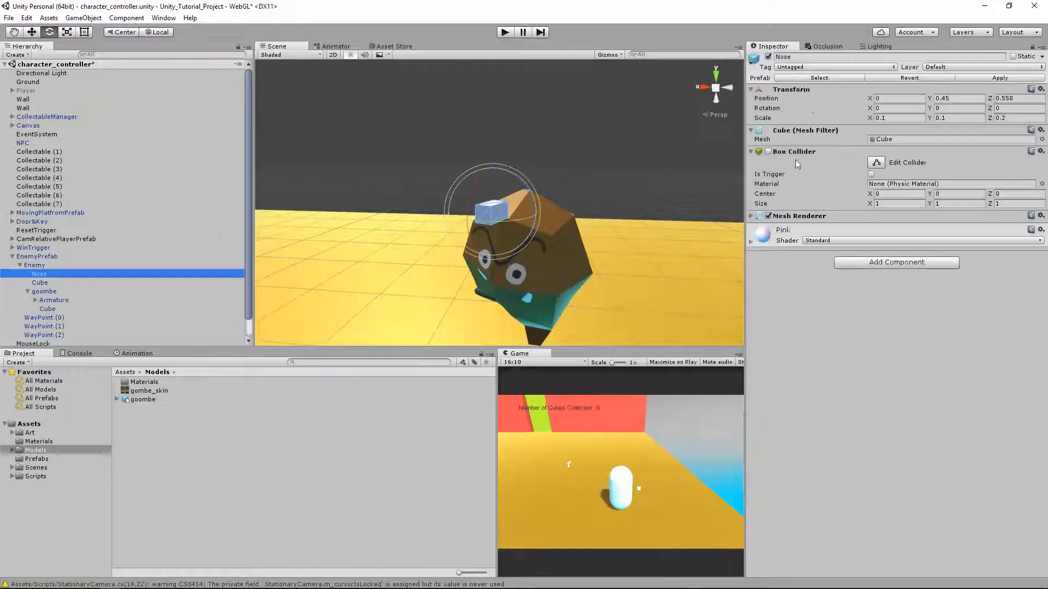
{"action": "left_click", "coordinate": [768, 57]}
{"action": "left_click", "coordinate": [490, 133]}
- Play-test the scene to check how the goombe enemy moves, and stop the game
{"action": "mouse_move", "coordinate": [423, 214]}
{"action": "middle_mouse_down"}
{"action": "mouse_move", "coordinate": [437, 201]}
{"action": "mouse_move", "coordinate": [427, 211]}
{"action": "middle_mouse_up"}
{"action": "right_click_drag", "start_coordinate": [428, 211], "coordinate": [625, 247]}
{"action": "scroll", "coordinate": [627, 248], "scroll_direction": "down", "scroll_amount": 10}
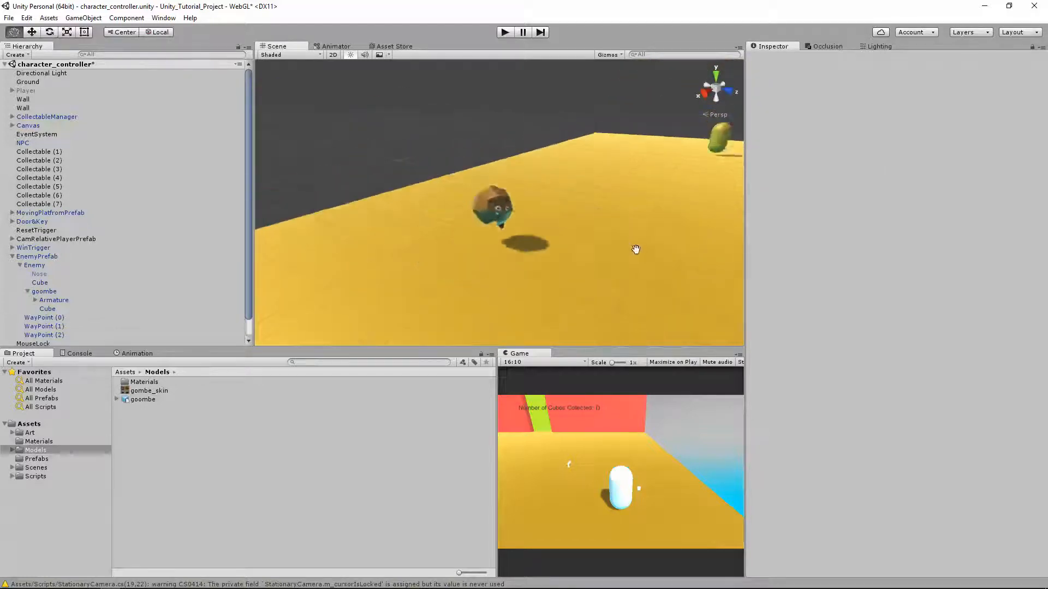
{"action": "scroll", "coordinate": [642, 252], "scroll_direction": "up", "scroll_amount": 5}
{"action": "middle_click_drag", "start_coordinate": [642, 252], "coordinate": [631, 252]}
{"action": "right_click_drag", "start_coordinate": [631, 252], "coordinate": [444, 234]}
{"action": "left_click", "coordinate": [445, 222]}
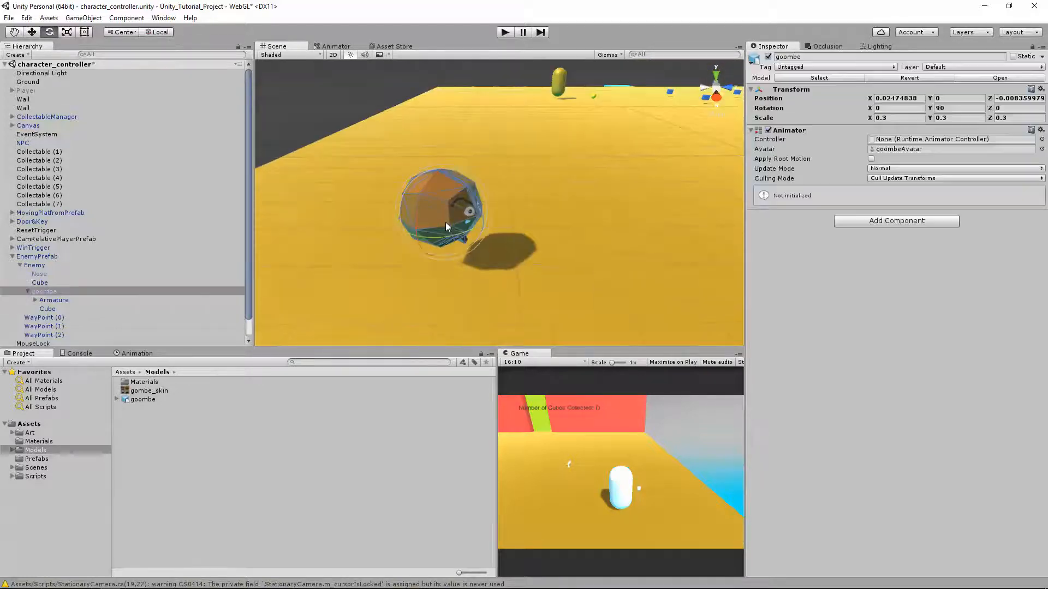
{"action": "left_click", "coordinate": [504, 32]}
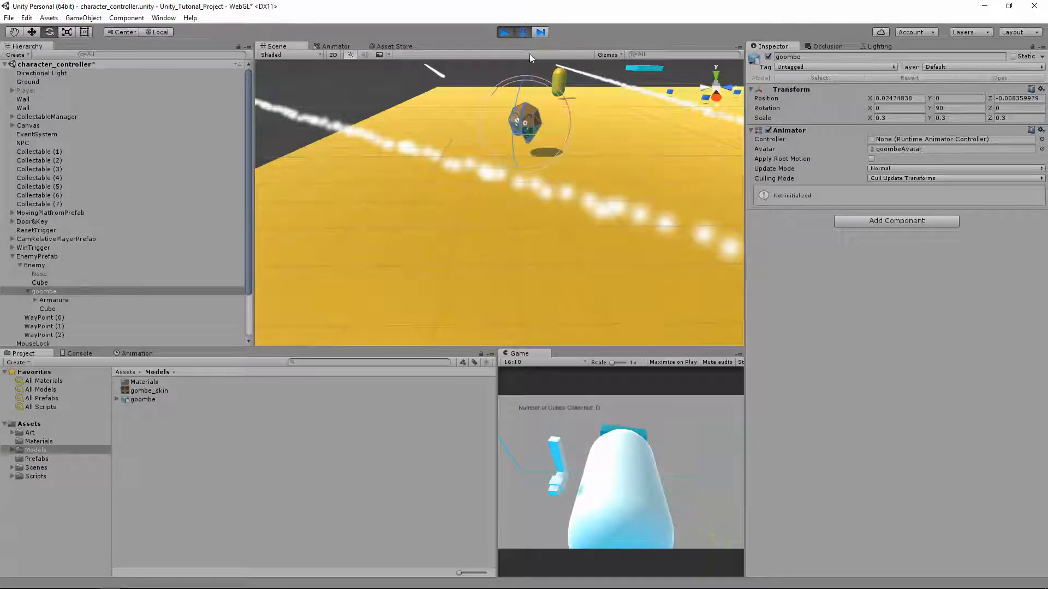
{"action": "left_click", "coordinate": [507, 33]}
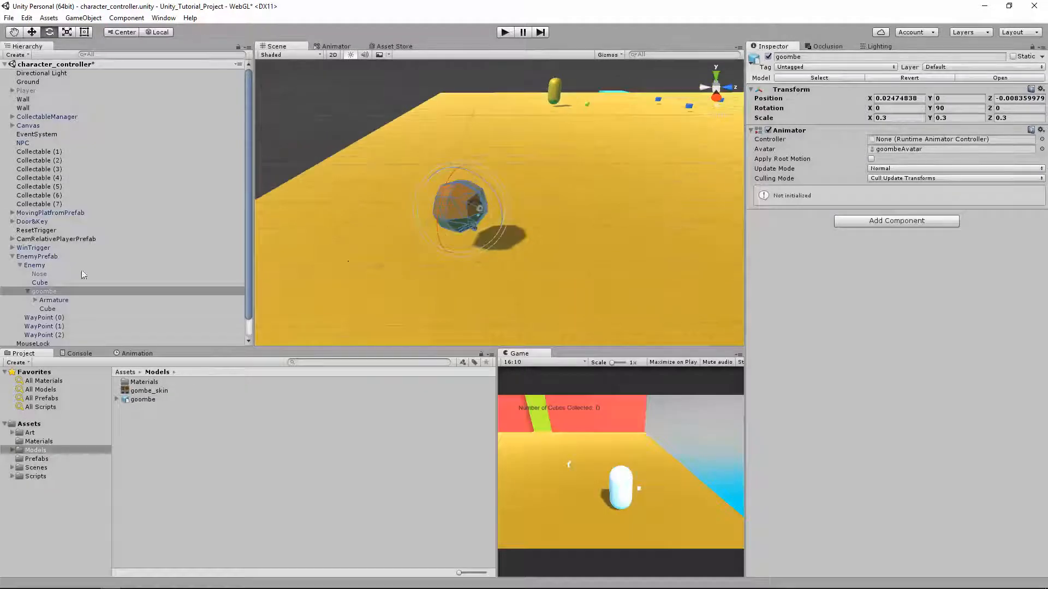
- Set the height of the Enemy's Capsule Collider to 1.1 to fit the goombe model
{"action": "left_click", "coordinate": [34, 265]}
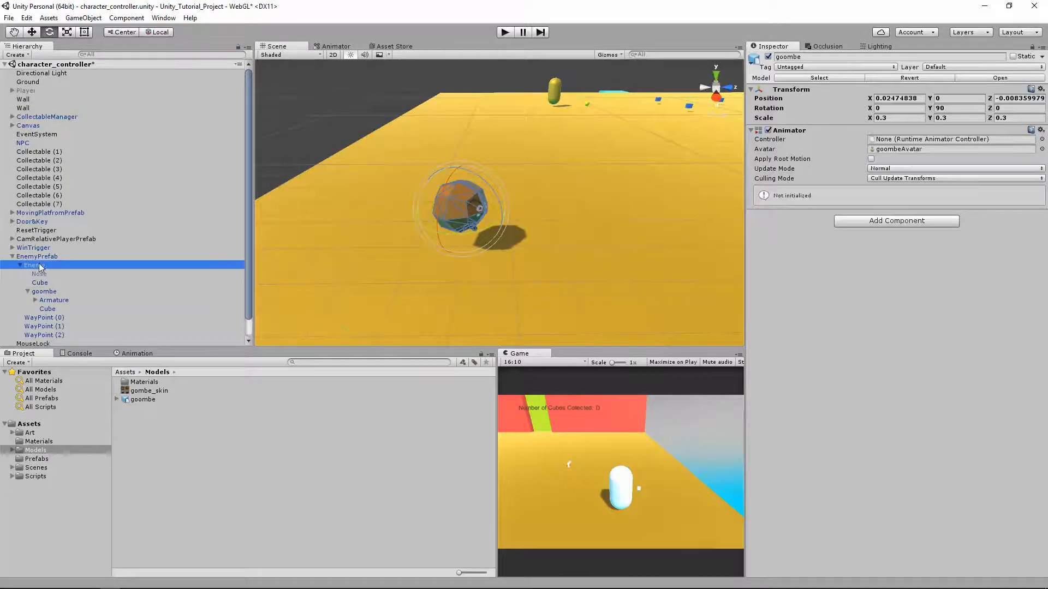
{"action": "scroll", "coordinate": [542, 302], "scroll_direction": "up", "scroll_amount": 3}
{"action": "scroll", "coordinate": [542, 301], "scroll_direction": "down", "scroll_amount": 2}
{"action": "middle_click_drag", "start_coordinate": [543, 302], "coordinate": [544, 304]}
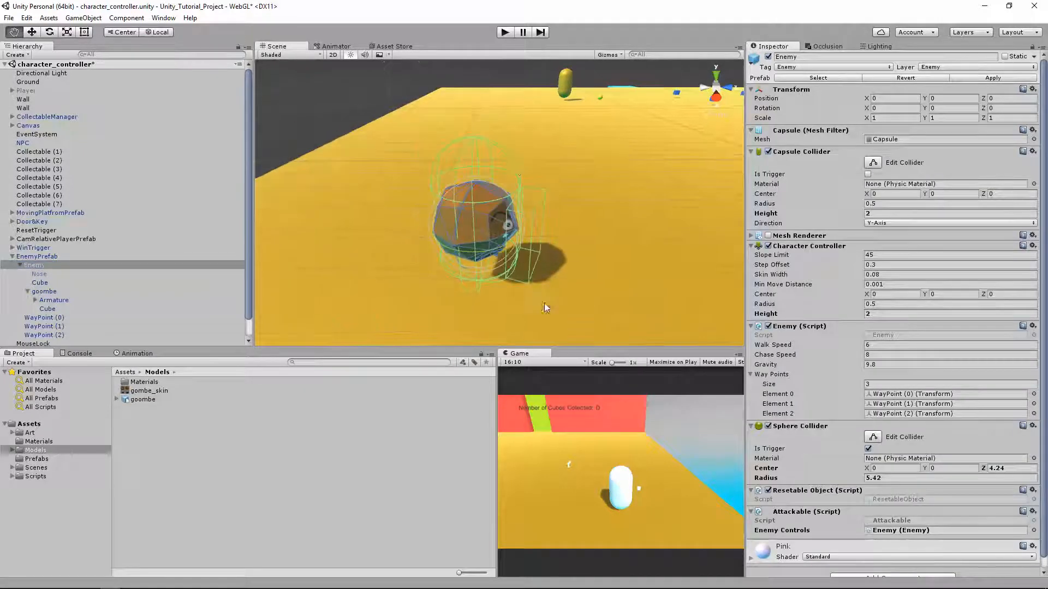
{"action": "middle_click_drag", "start_coordinate": [462, 258], "coordinate": [472, 224]}
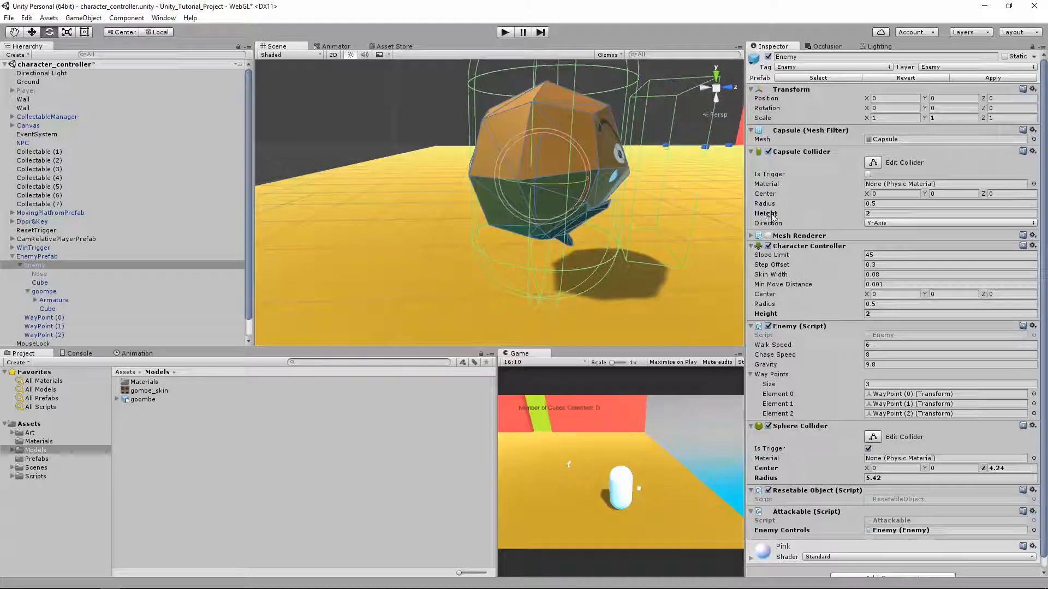
{"action": "left_click_drag", "start_coordinate": [775, 215], "coordinate": [761, 225]}
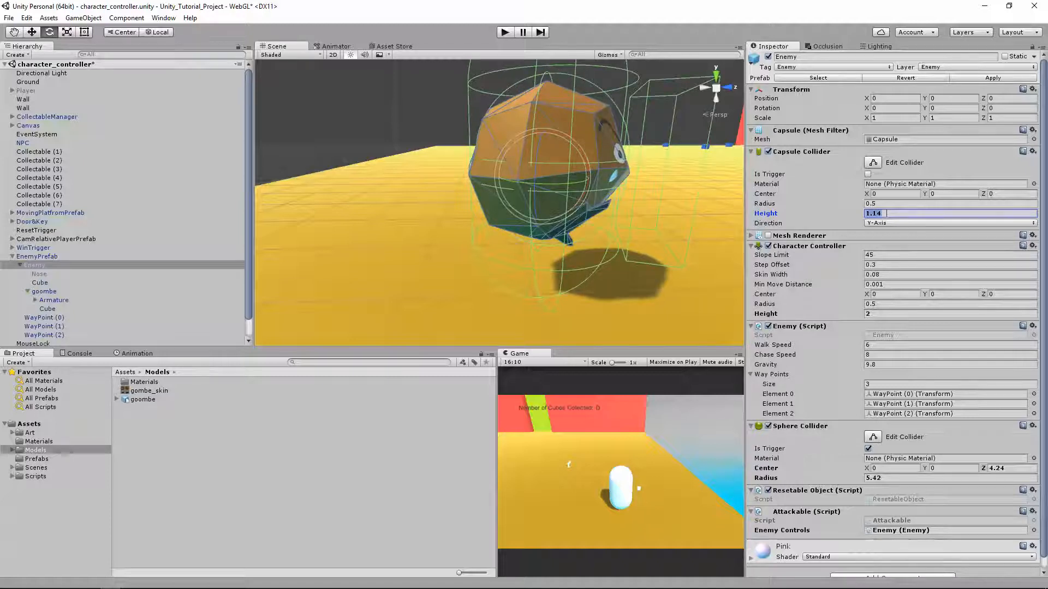
{"action": "type", "text": "1.1"}
{"action": "key", "text": "Tab"}
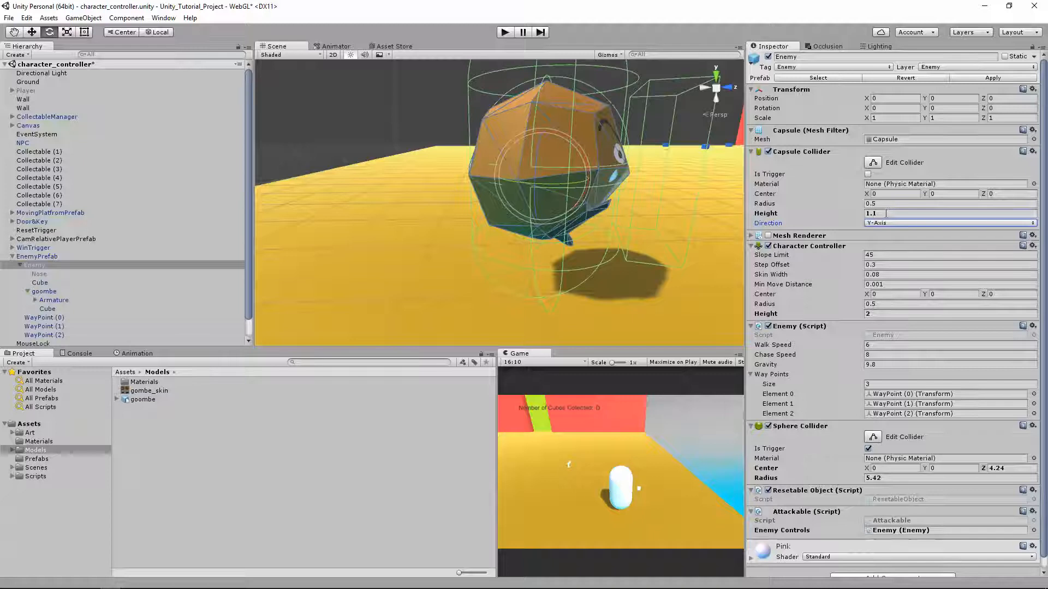
- Set the height of the Enemy's Character Controller to 1.1
{"action": "left_click", "coordinate": [889, 478]}
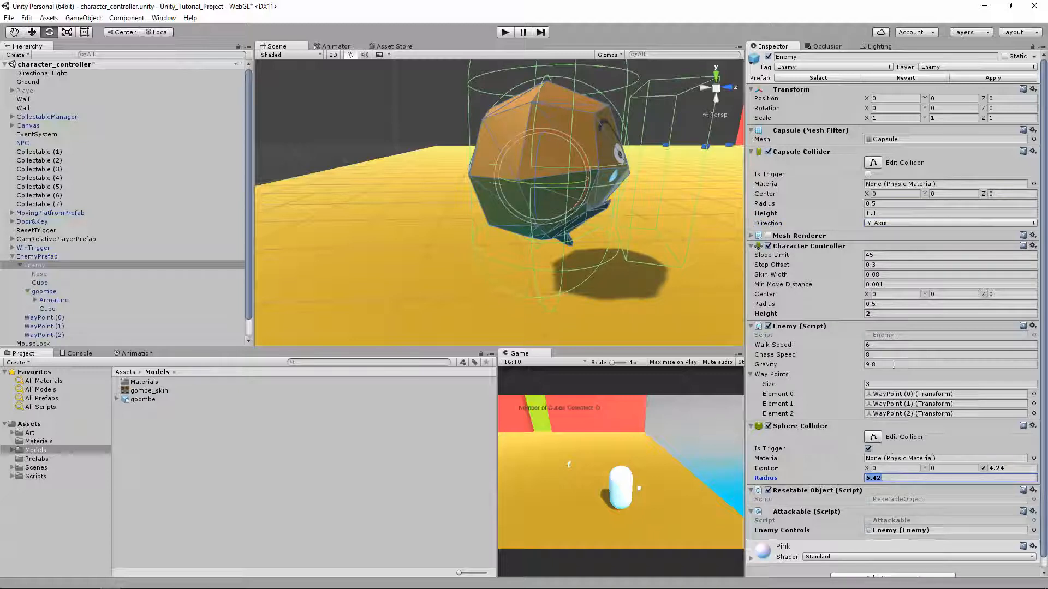
{"action": "left_click", "coordinate": [884, 314]}
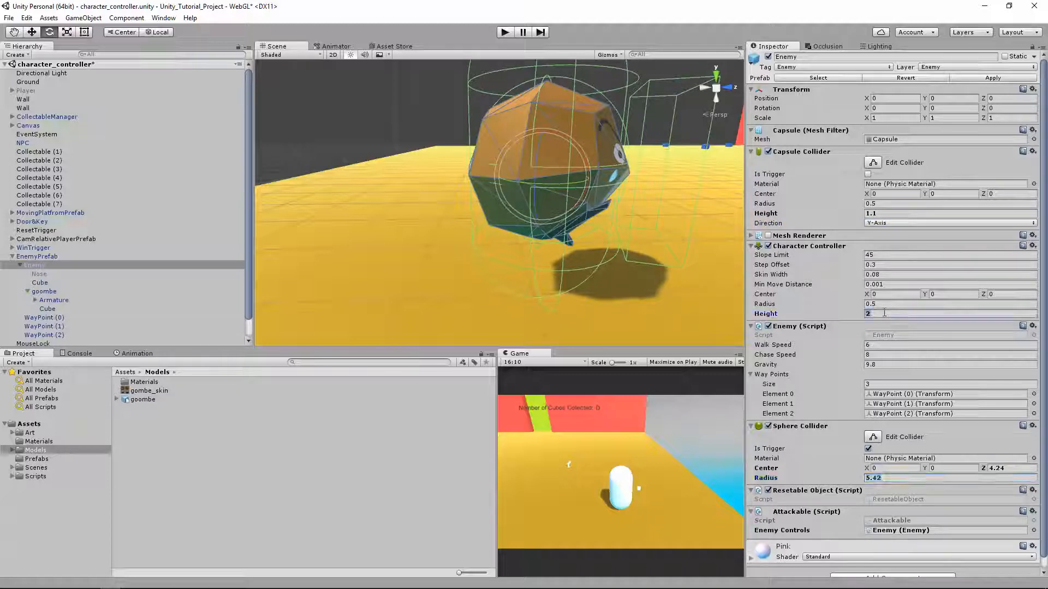
{"action": "type", "text": "1.1"}
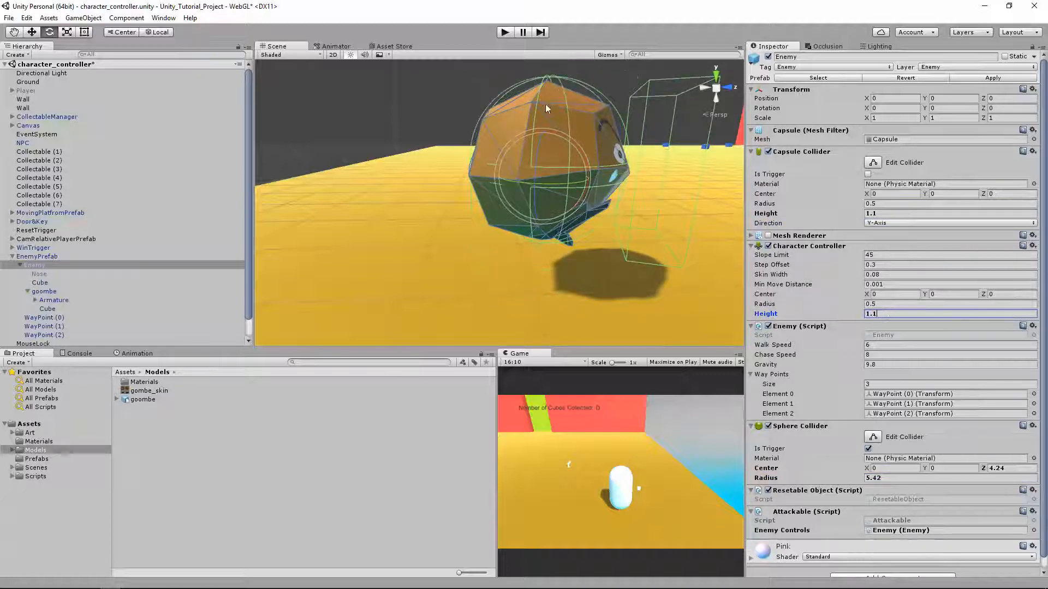
- Run the game again to check the enemy with its shortened colliders, and stop it
{"action": "mouse_move", "coordinate": [620, 148]}
{"action": "middle_mouse_down"}
{"action": "mouse_move", "coordinate": [589, 157]}
{"action": "mouse_move", "coordinate": [604, 159]}
{"action": "middle_mouse_up"}
{"action": "scroll", "coordinate": [600, 165], "scroll_direction": "down", "scroll_amount": 5}
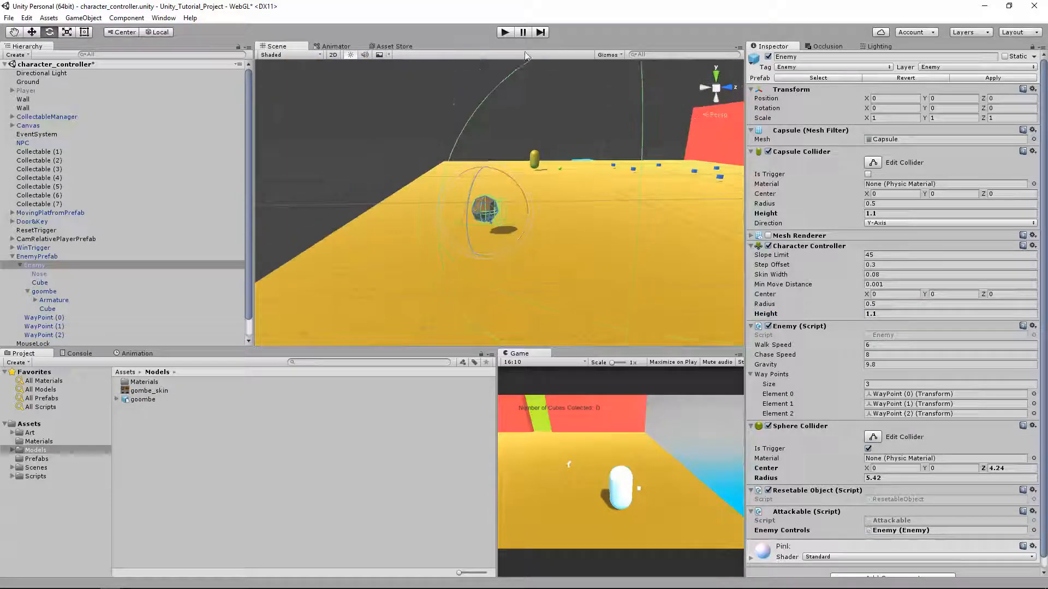
{"action": "left_click", "coordinate": [505, 32]}
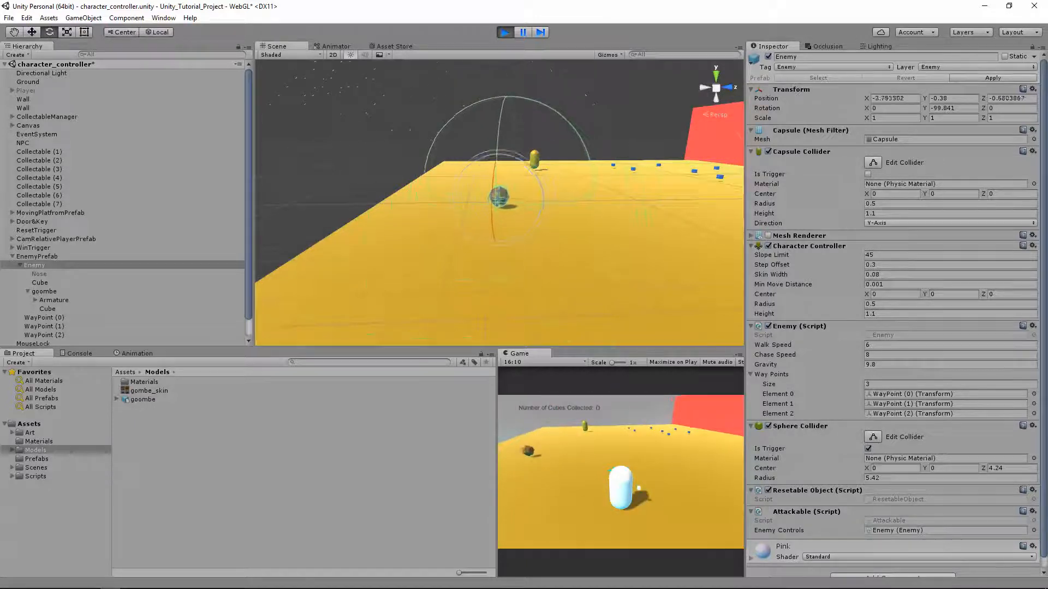
{"action": "left_click", "coordinate": [505, 33]}
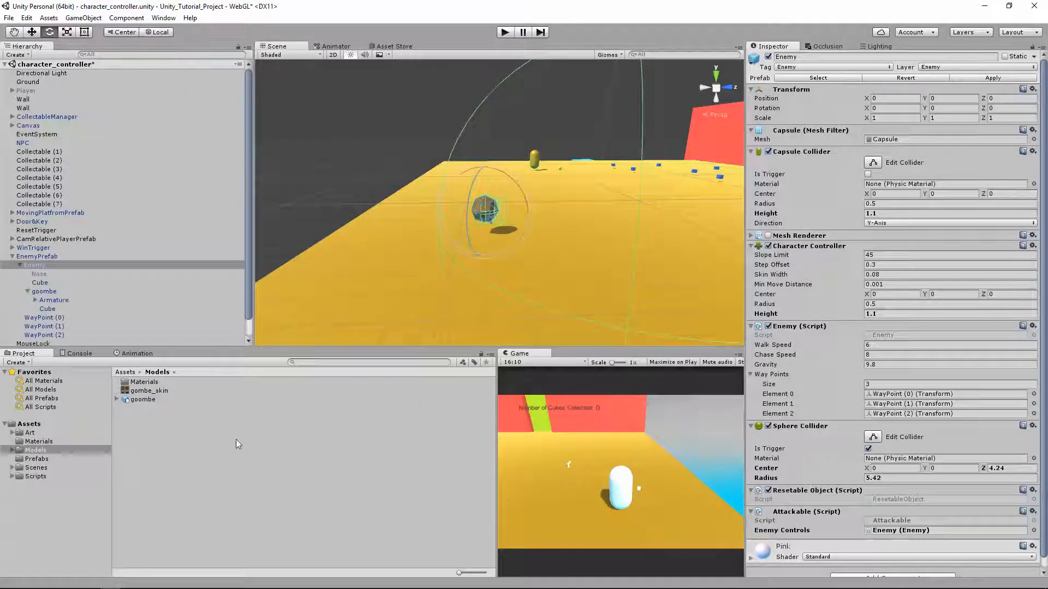
- Focus on the Enemy and examine the textured goombe model up close, with and without its collider outlines
{"action": "double_click", "coordinate": [56, 265]}
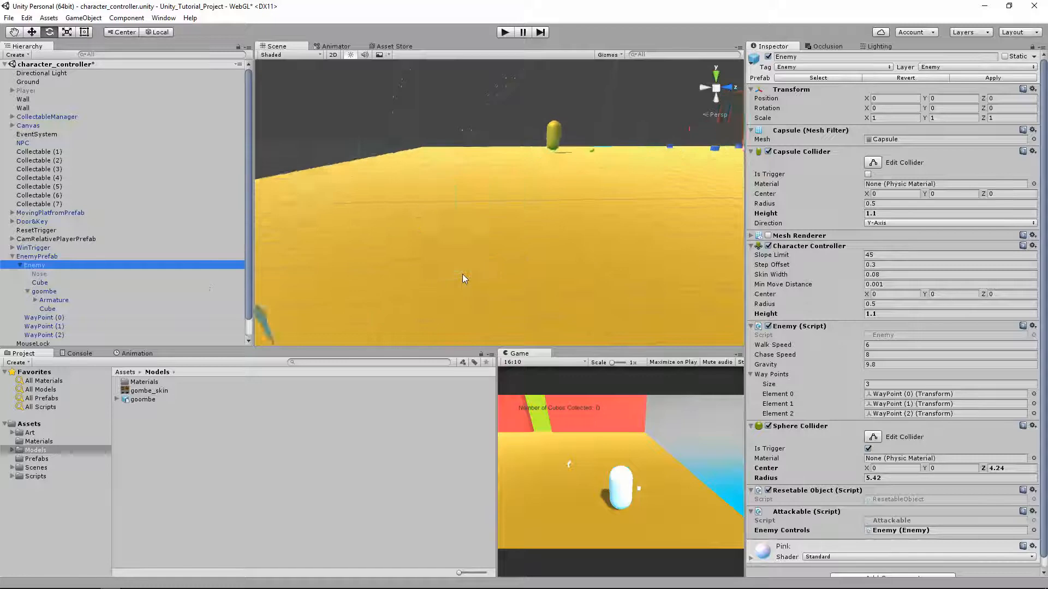
{"action": "scroll", "coordinate": [510, 279], "scroll_direction": "up", "scroll_amount": 5}
{"action": "right_click_drag", "start_coordinate": [673, 290], "coordinate": [558, 292]}
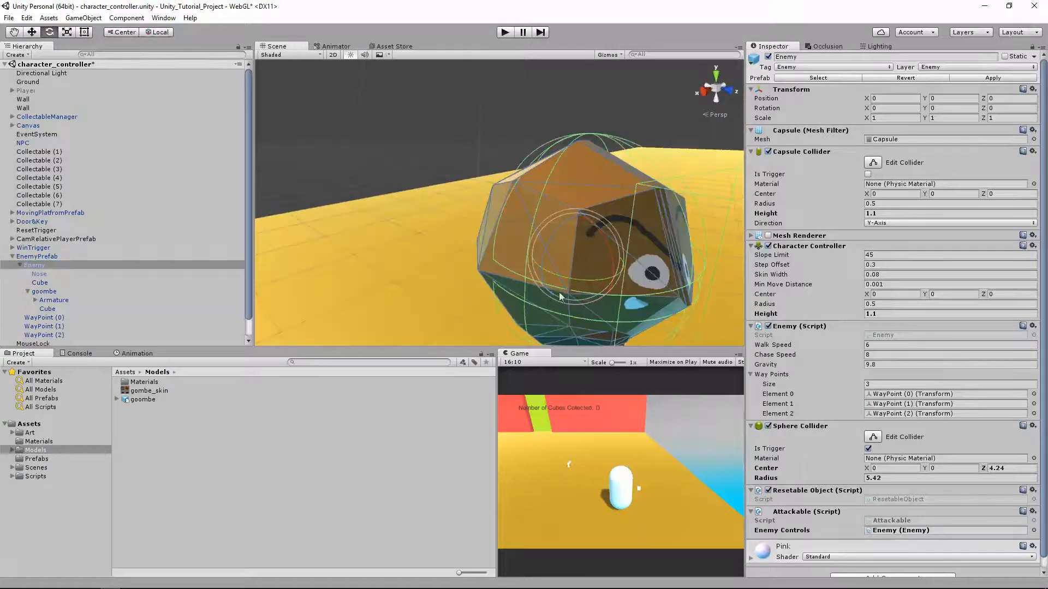
{"action": "middle_click_drag", "start_coordinate": [655, 328], "coordinate": [521, 267]}
{"action": "left_click", "coordinate": [323, 117]}
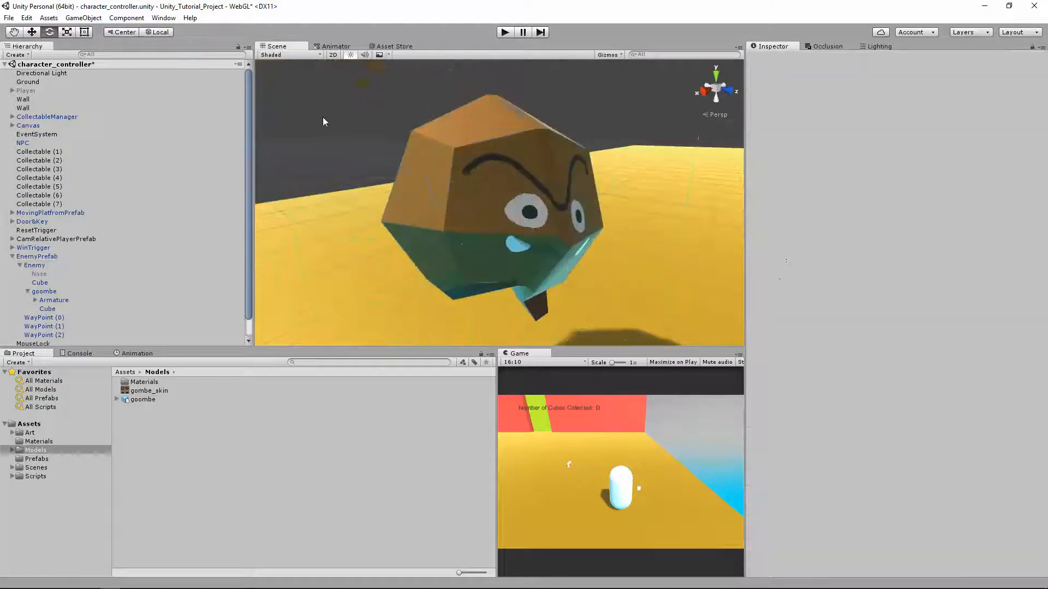
{"action": "middle_click_drag", "start_coordinate": [322, 142], "coordinate": [472, 247]}
{"action": "scroll", "coordinate": [473, 248], "scroll_direction": "down", "scroll_amount": 5}
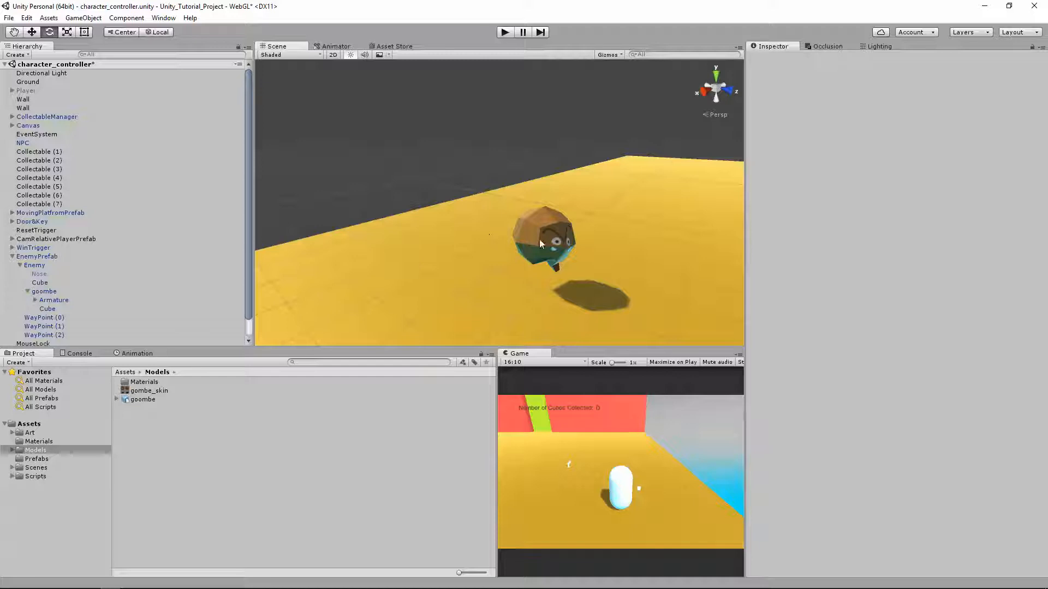
- Create an Animator Controller named Gombe_Animation_Controller in the Models folder
{"action": "left_click", "coordinate": [55, 452]}
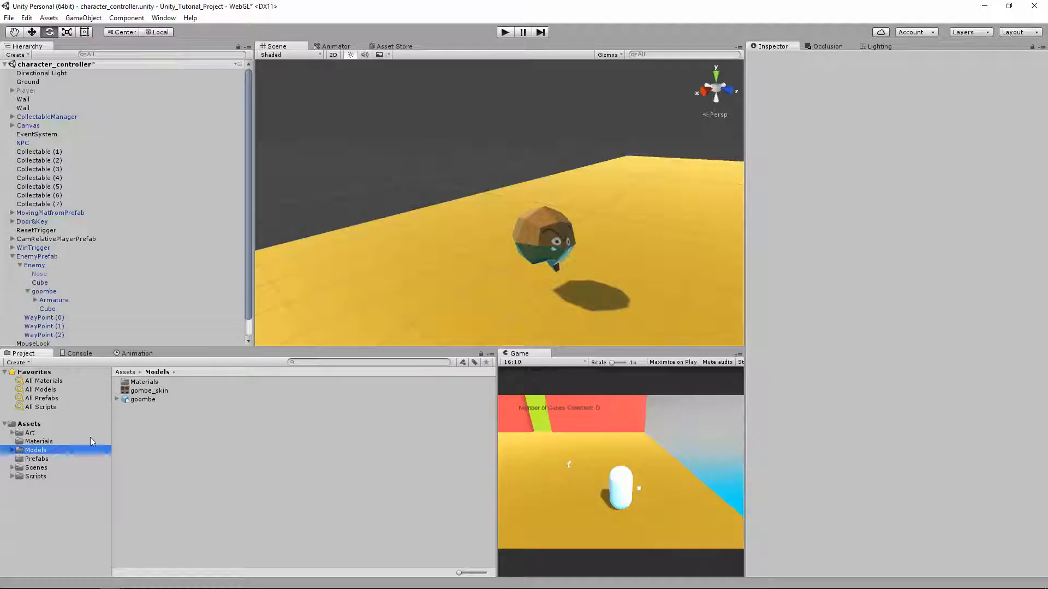
{"action": "right_click", "coordinate": [201, 447]}
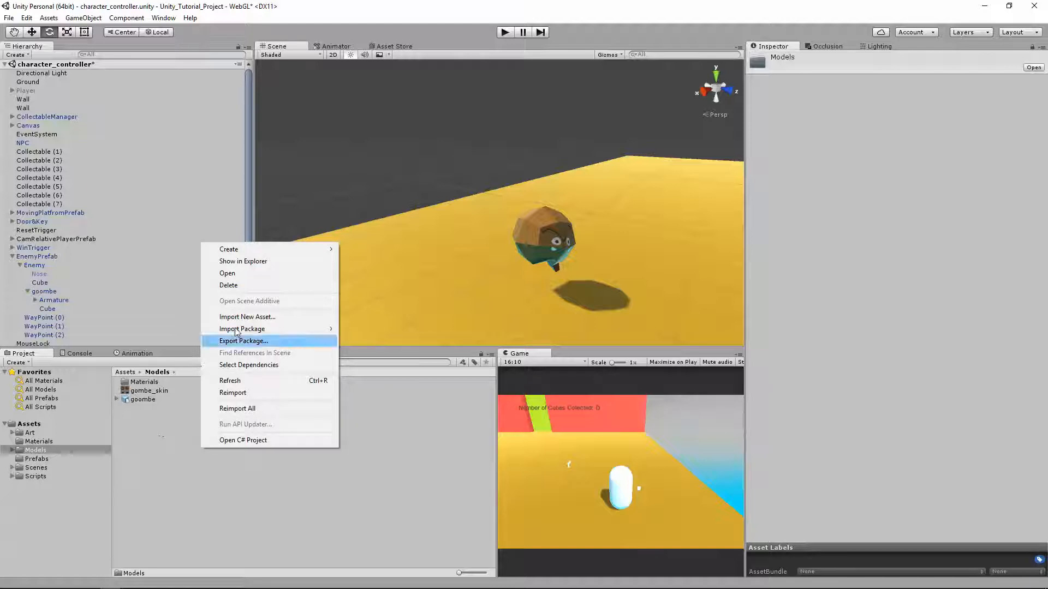
{"action": "mouse_move", "coordinate": [261, 251]}
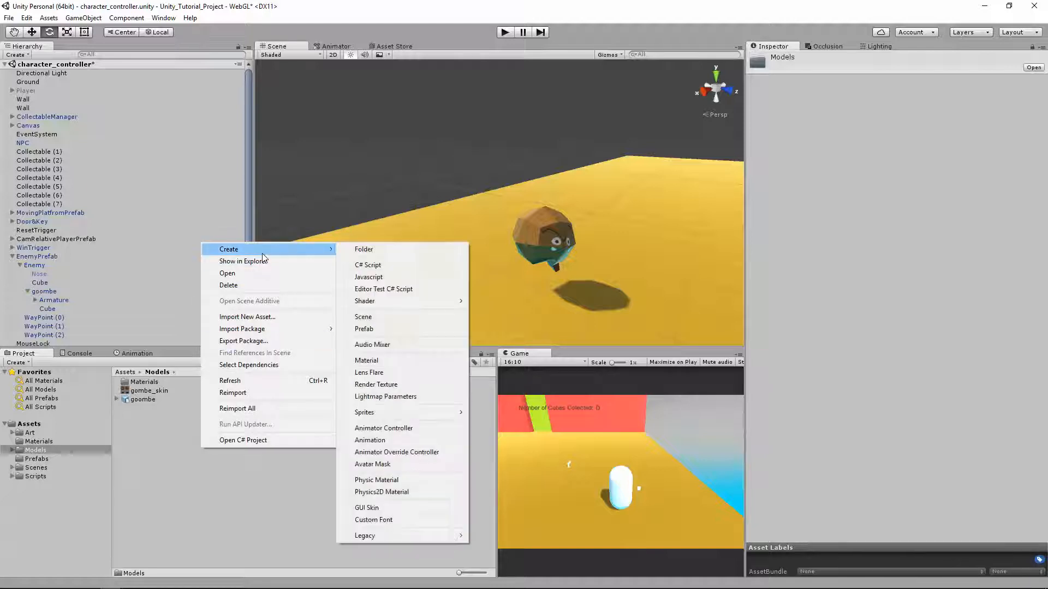
{"action": "left_click", "coordinate": [415, 428]}
{"action": "type", "text": "Gom"}
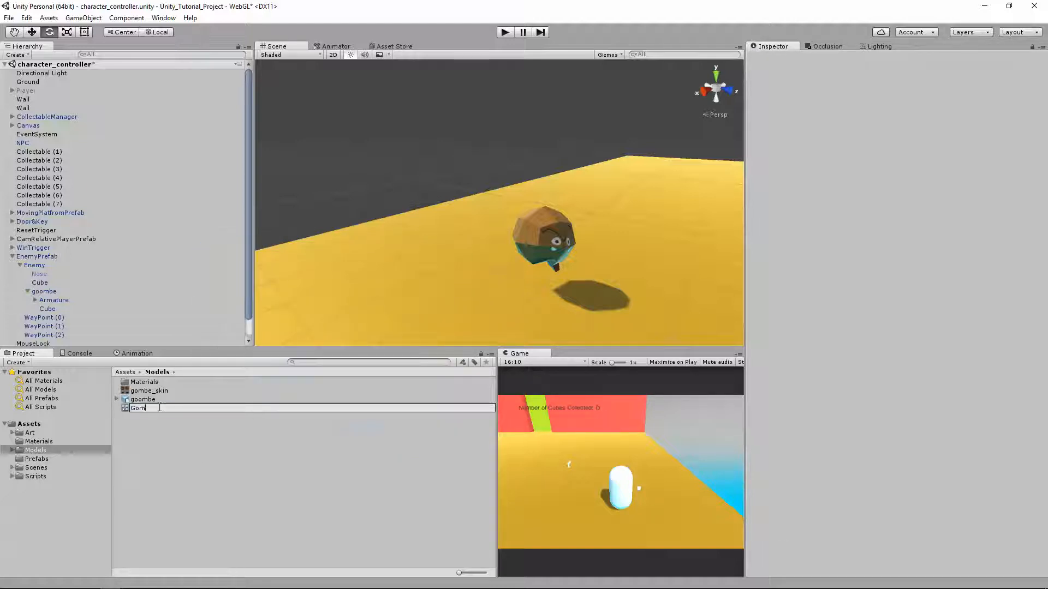
{"action": "type", "text": "be_Anima"}
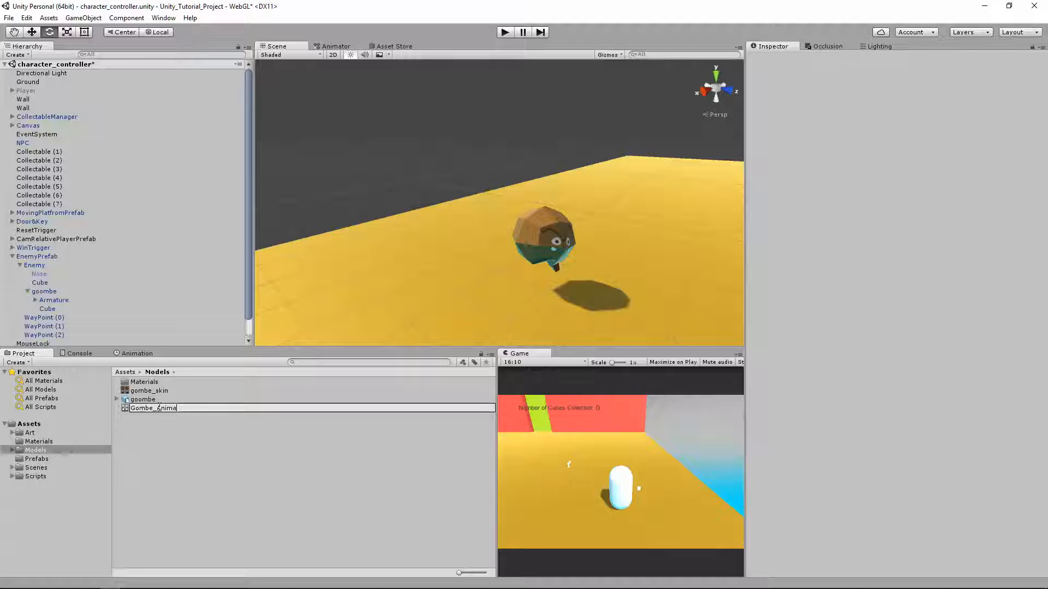
{"action": "type", "text": "tion_Controller"}
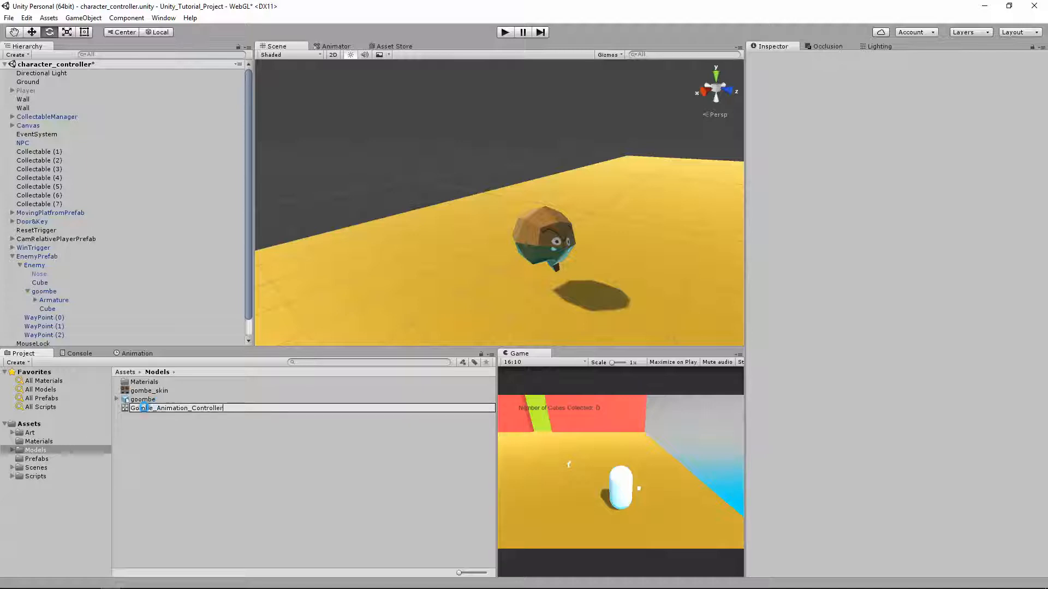
{"action": "key", "text": "Return"}
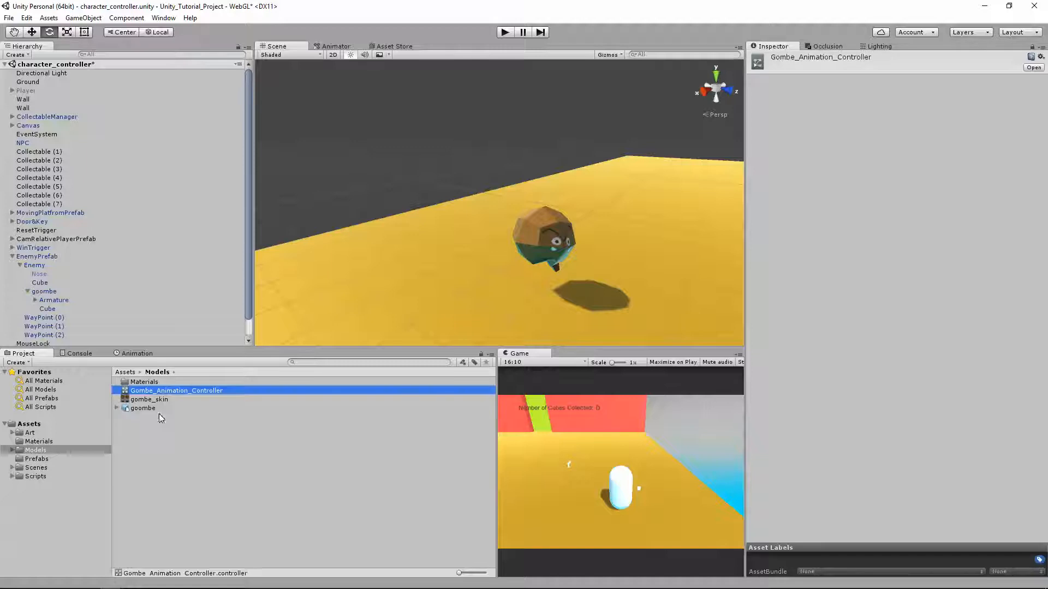
- Open Gombe_Animation_Controller in the Animator and examine its Any State and Entry nodes
{"action": "double_click", "coordinate": [178, 391]}
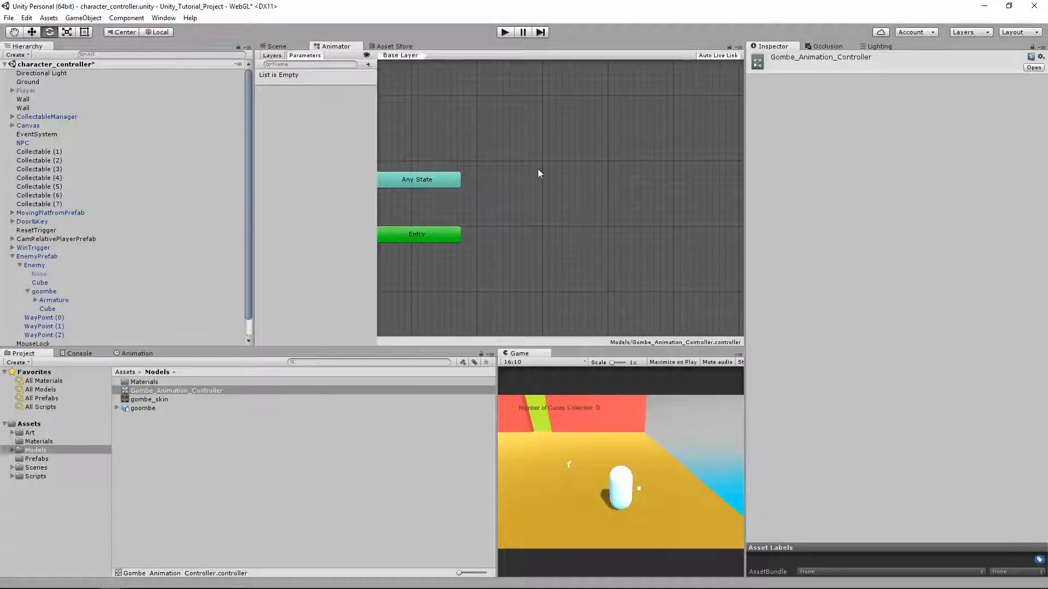
{"action": "left_click", "coordinate": [164, 18]}
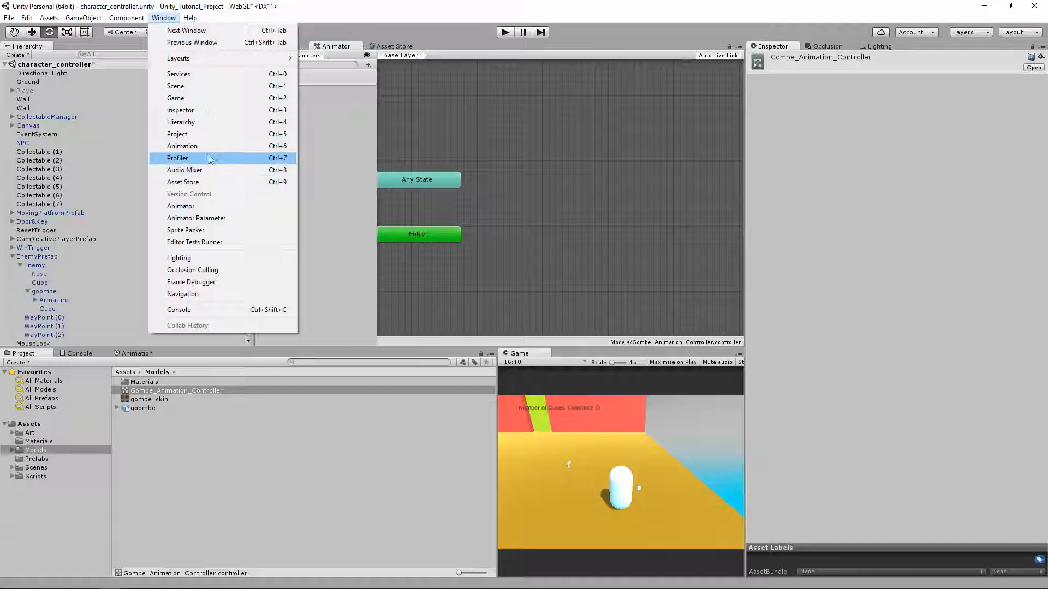
{"action": "left_click", "coordinate": [180, 206]}
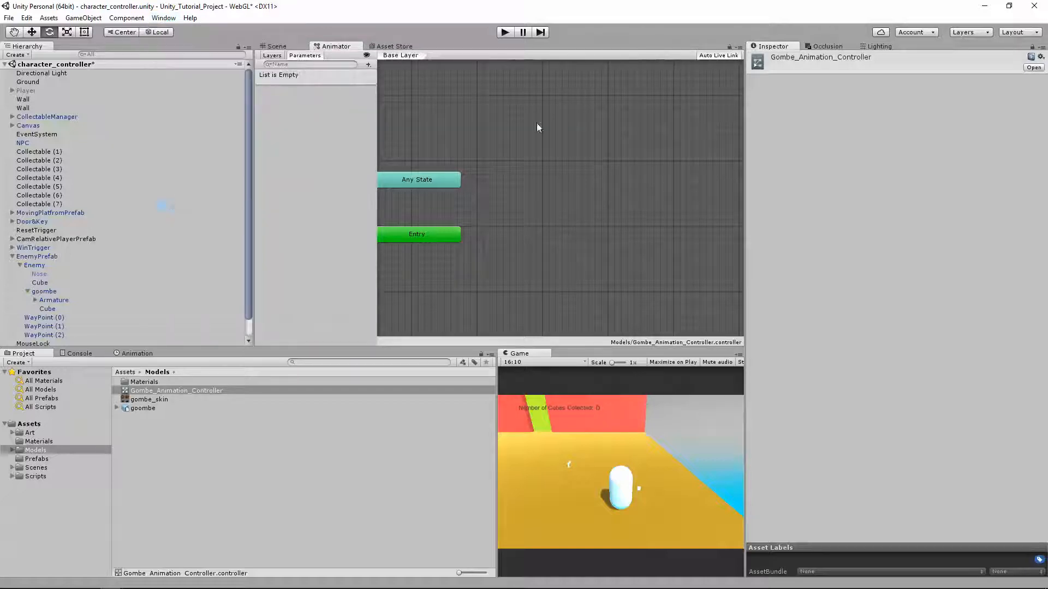
{"action": "middle_click_drag", "start_coordinate": [506, 208], "coordinate": [491, 157]}
{"action": "left_click", "coordinate": [493, 139]}
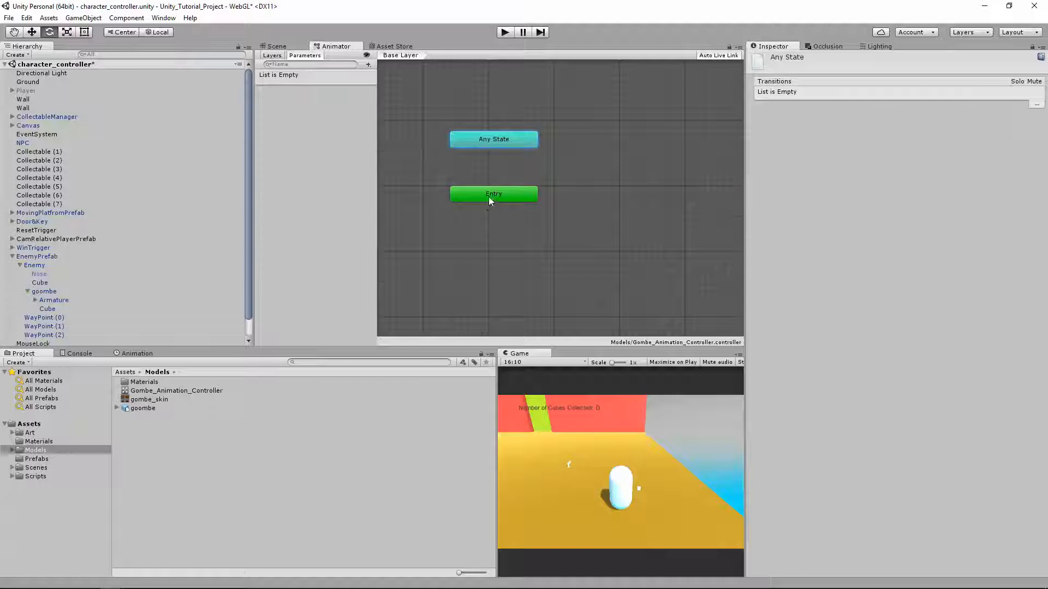
{"action": "left_click", "coordinate": [490, 195]}
{"action": "left_click", "coordinate": [540, 203]}
{"action": "middle_click_drag", "start_coordinate": [556, 183], "coordinate": [545, 189]}
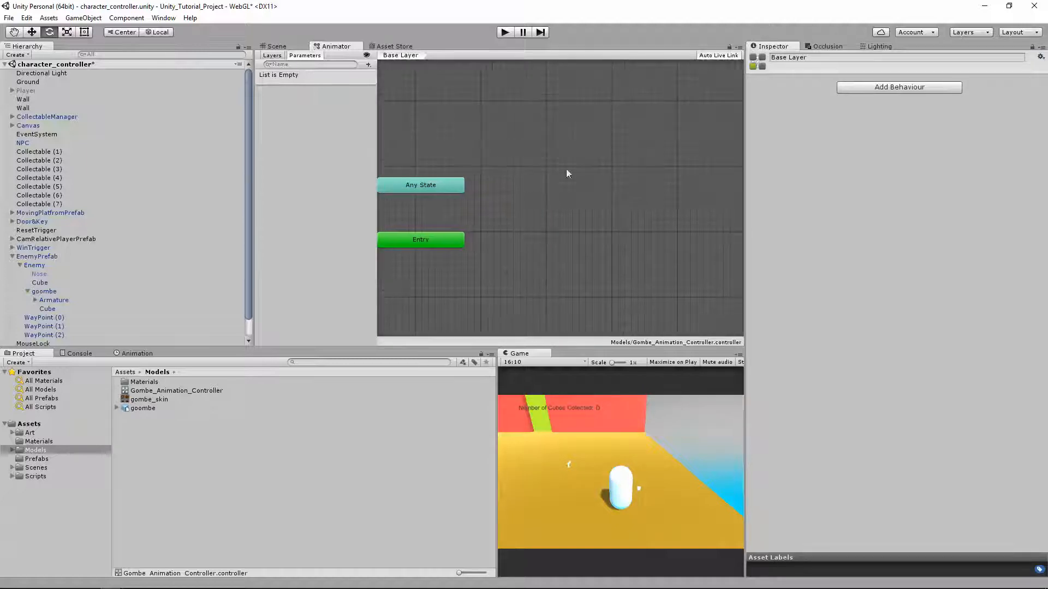
- Add an empty state to the controller's Base Layer and rename it Walk
{"action": "right_click", "coordinate": [579, 153]}
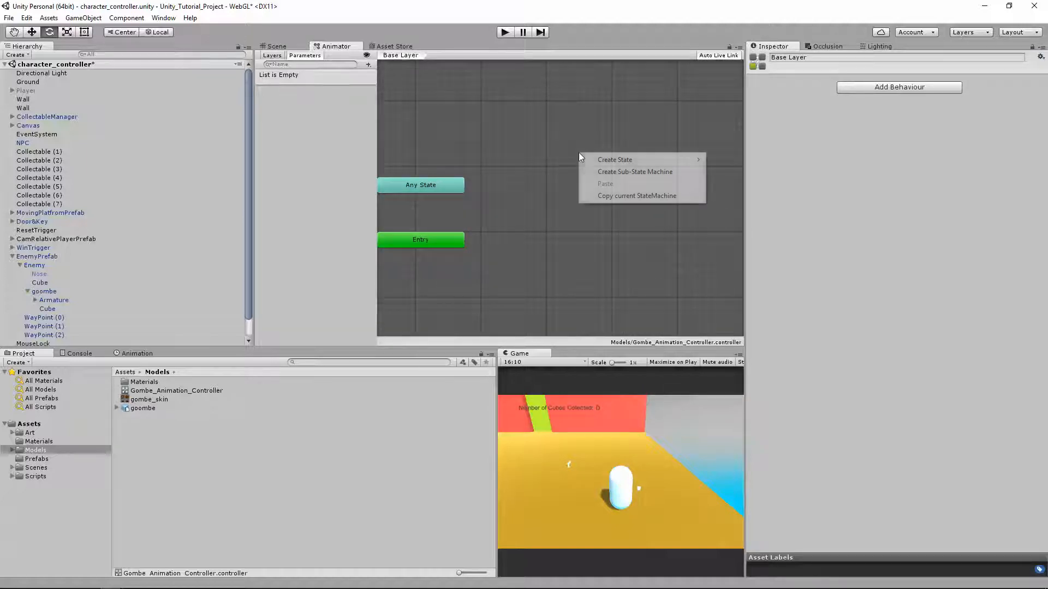
{"action": "mouse_move", "coordinate": [599, 166]}
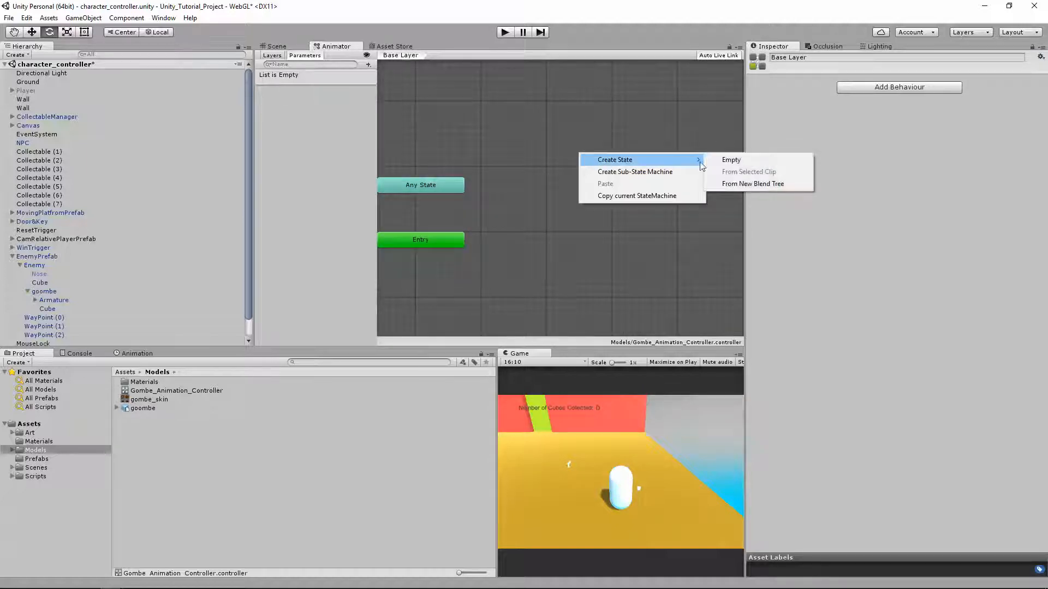
{"action": "left_click", "coordinate": [750, 168]}
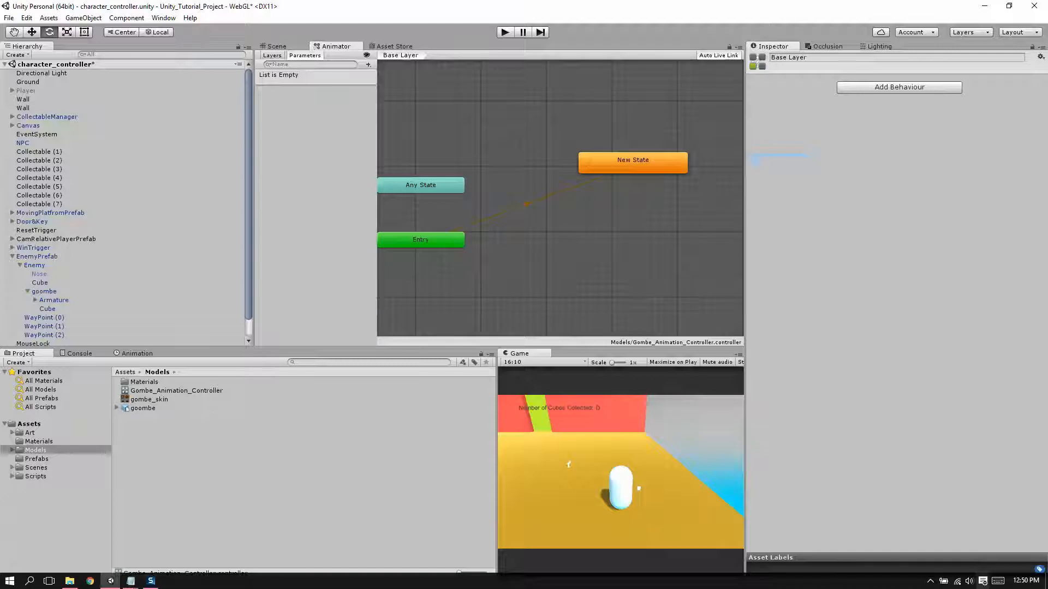
{"action": "left_click", "coordinate": [632, 160]}
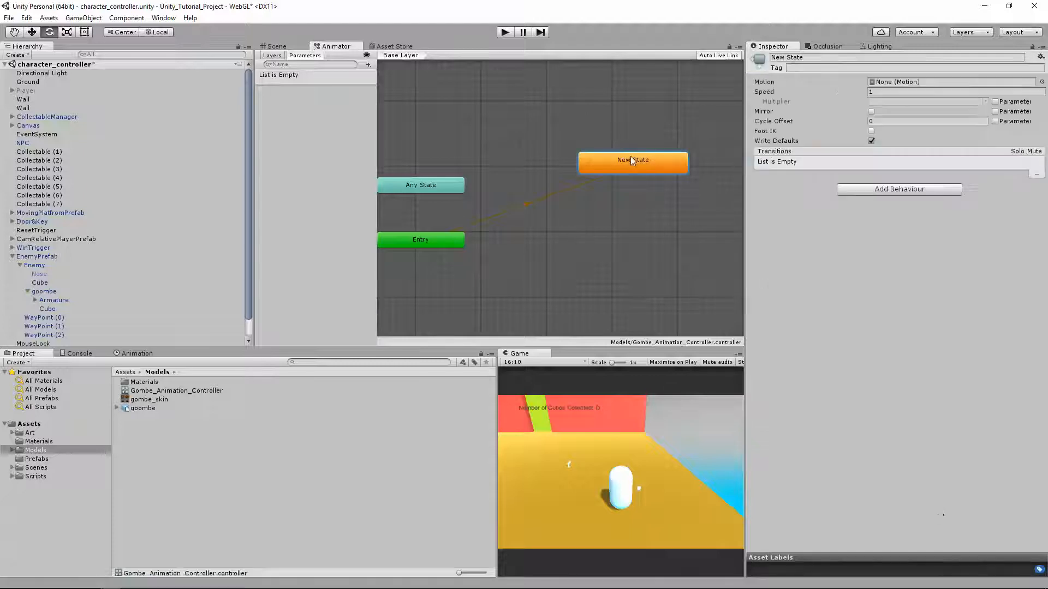
{"action": "left_click", "coordinate": [801, 58]}
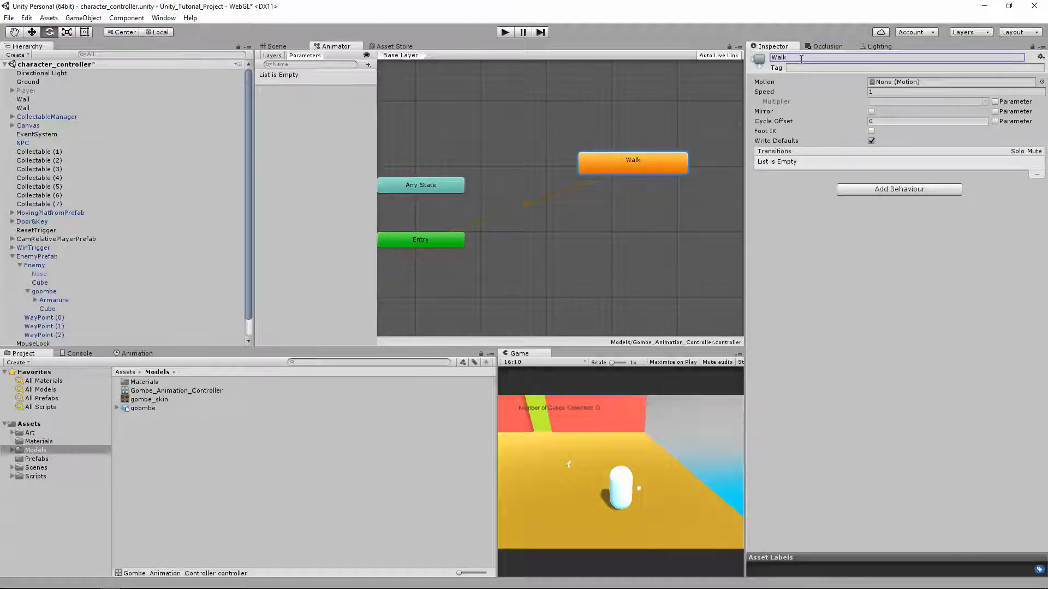
- Move the Walk state closer to the Entry node and assign the Walk animation clip as its motion
{"action": "left_click_drag", "start_coordinate": [620, 169], "coordinate": [604, 187]}
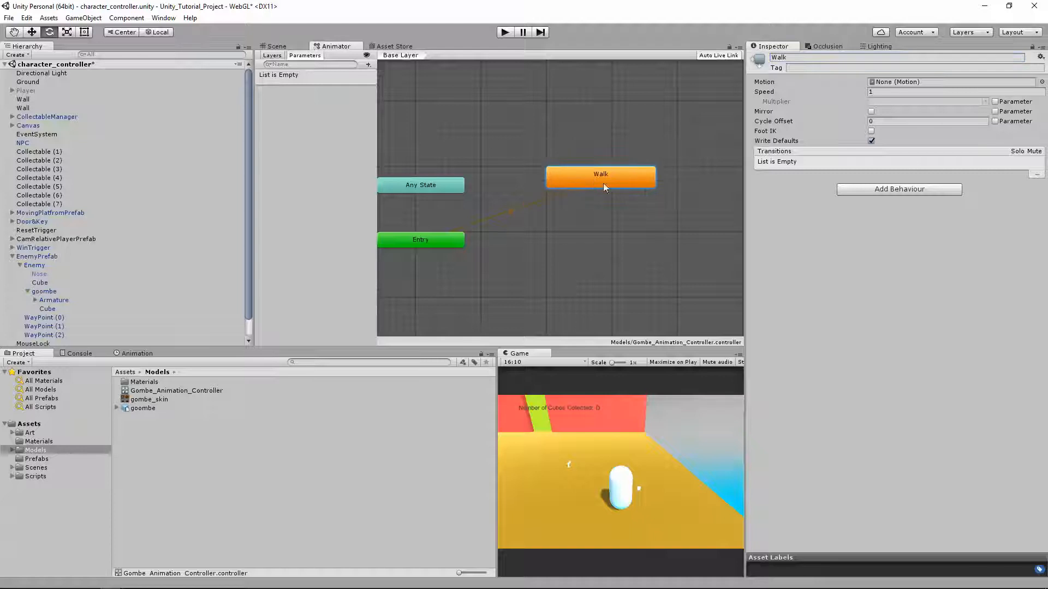
{"action": "left_click", "coordinate": [1042, 81]}
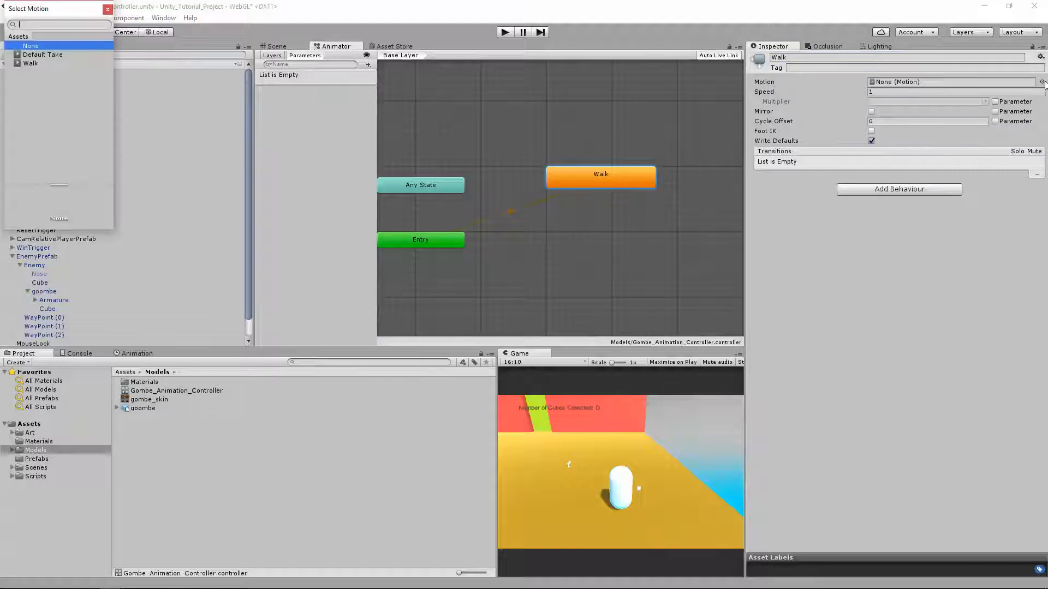
{"action": "double_click", "coordinate": [40, 63]}
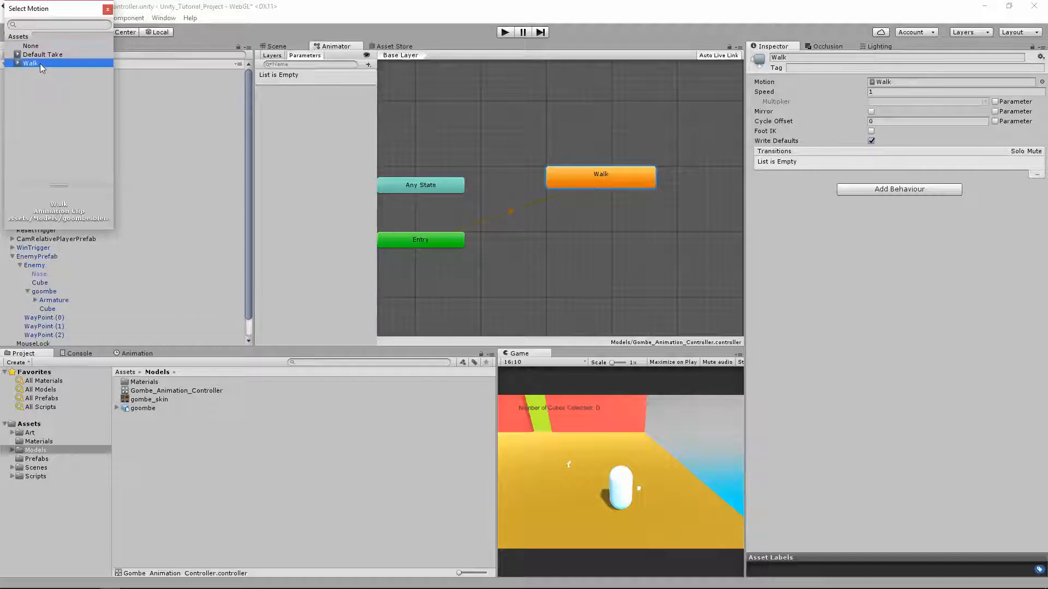
- Run the game to check whether the enemy plays the walk animation, and stop it
{"action": "left_click", "coordinate": [504, 33]}
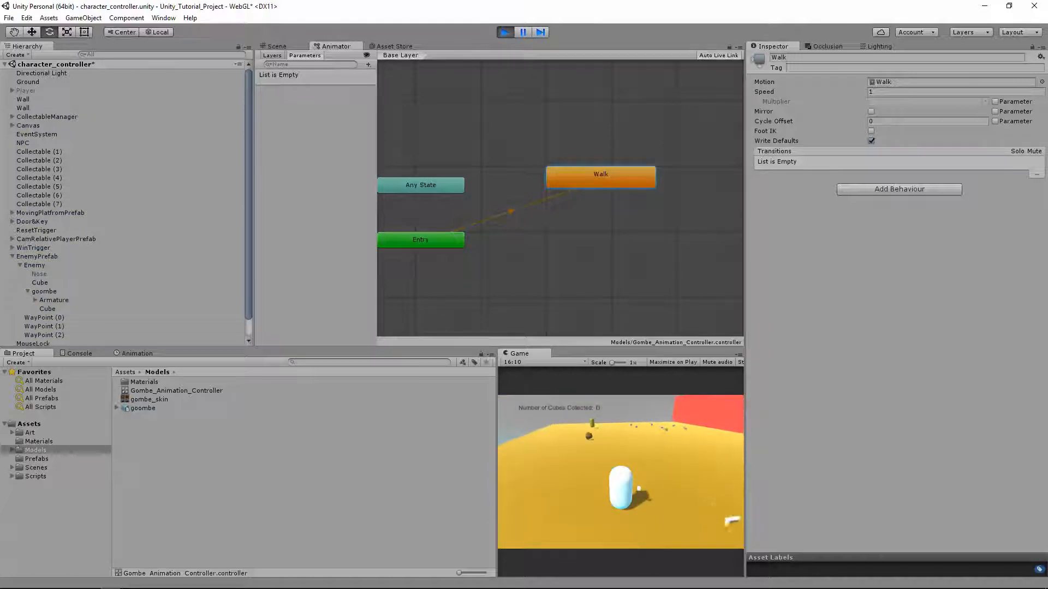
{"action": "key", "text": "s"}
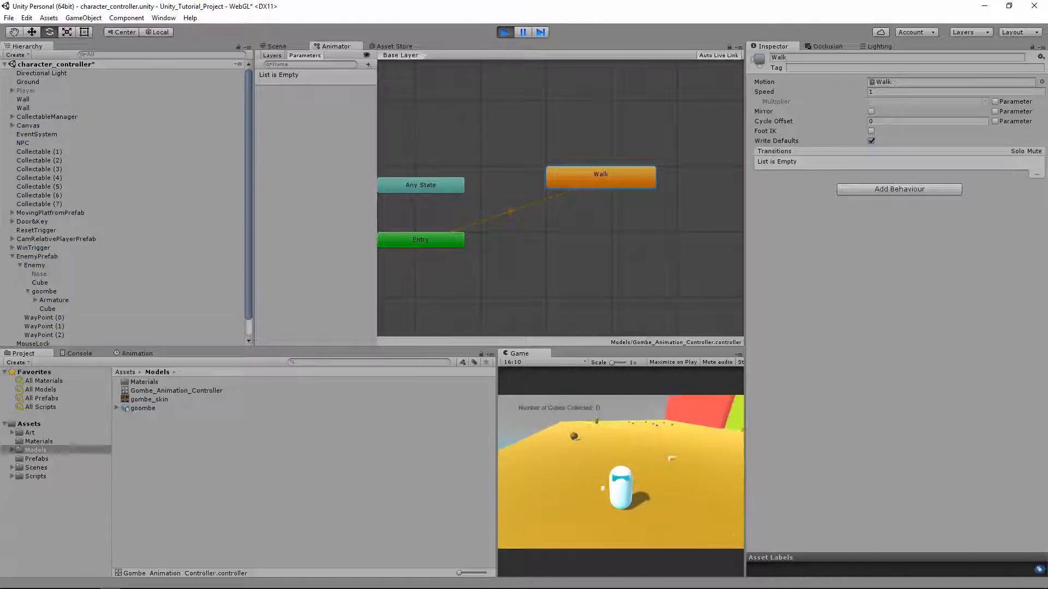
{"action": "key", "text": "Escape"}
{"action": "left_click", "coordinate": [501, 32]}
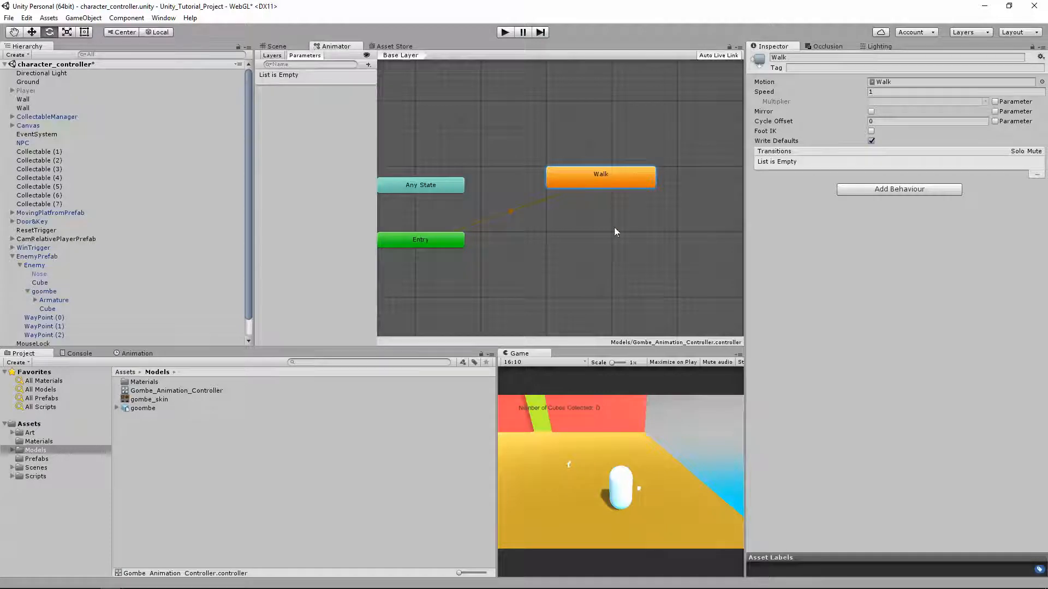
- Shift the Walk state slightly closer to Entry and briefly run the game again to check the animation
{"action": "mouse_move", "coordinate": [594, 180]}
{"action": "left_mouse_down"}
{"action": "mouse_move", "coordinate": [605, 180]}
{"action": "mouse_move", "coordinate": [581, 180]}
{"action": "left_mouse_up"}
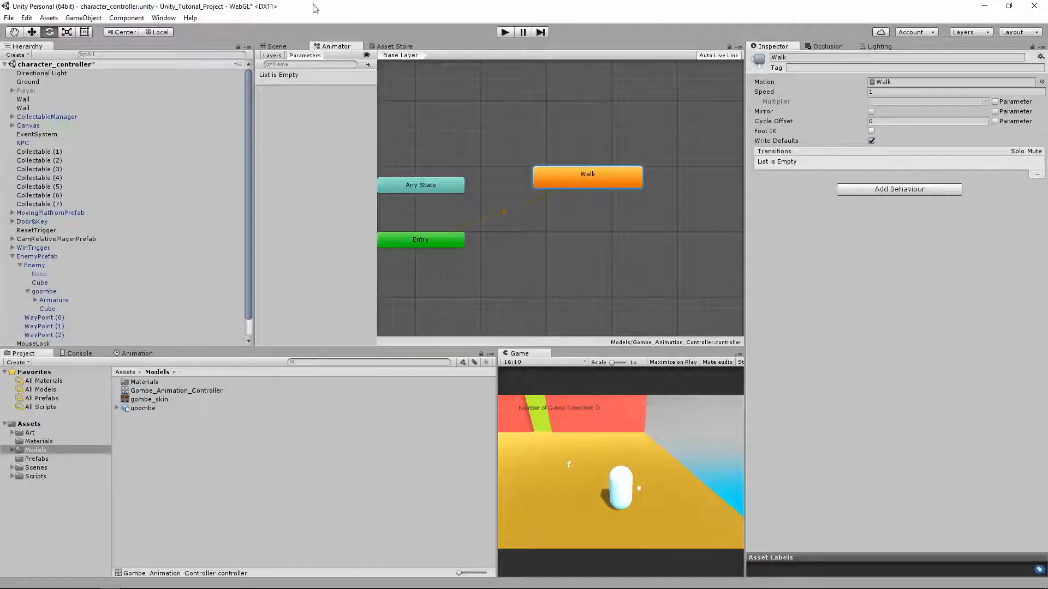
{"action": "left_click", "coordinate": [278, 46]}
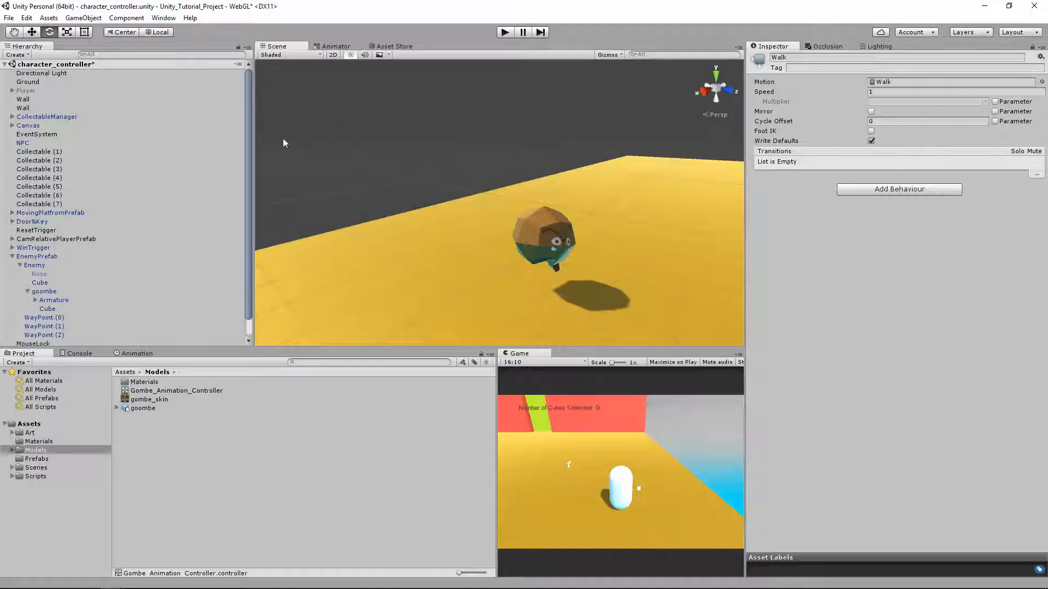
{"action": "left_click", "coordinate": [331, 47]}
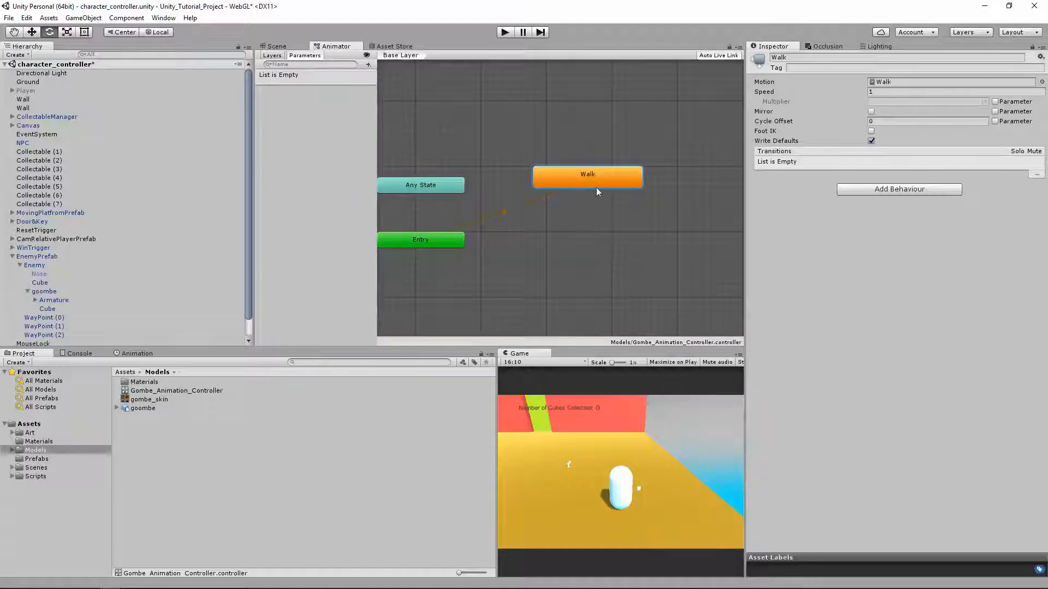
{"action": "left_click", "coordinate": [504, 32]}
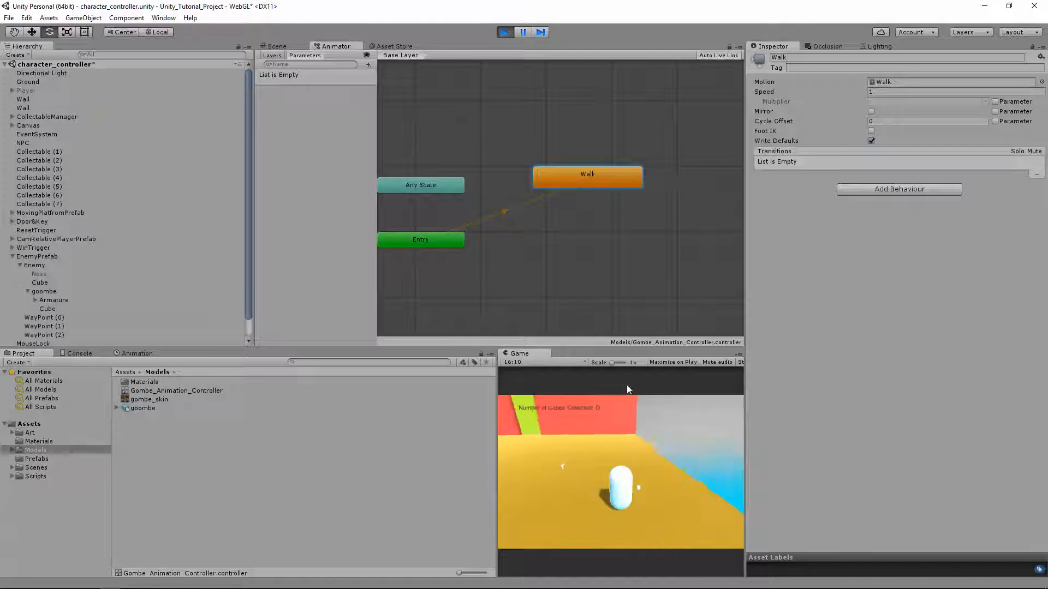
{"action": "left_click", "coordinate": [502, 34]}
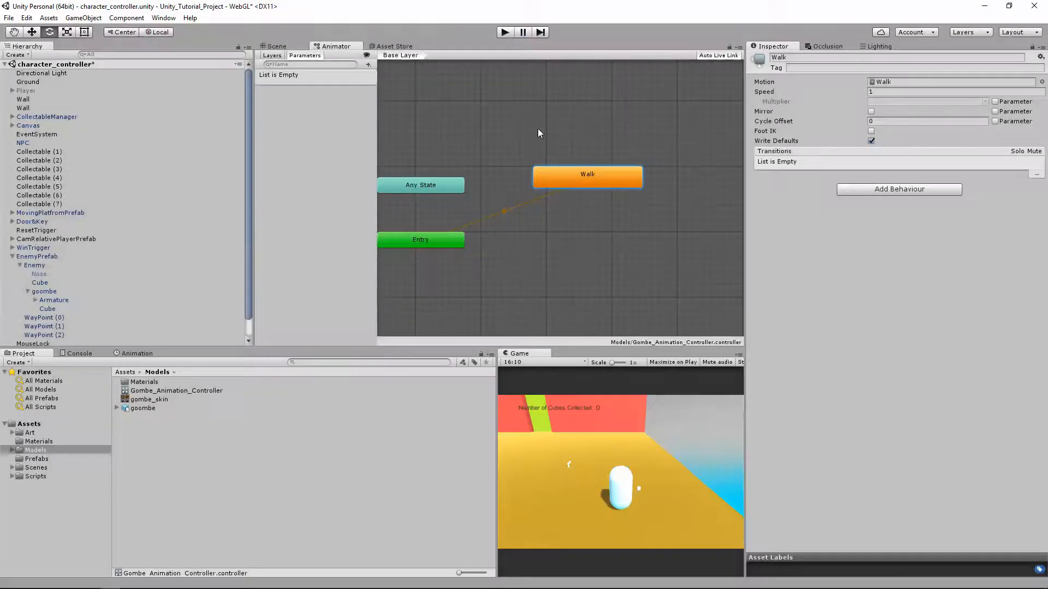
- Assign Gombe_Animation_Controller as the controller of the Animator on the goombe object under Enemy
{"action": "left_click", "coordinate": [295, 45]}
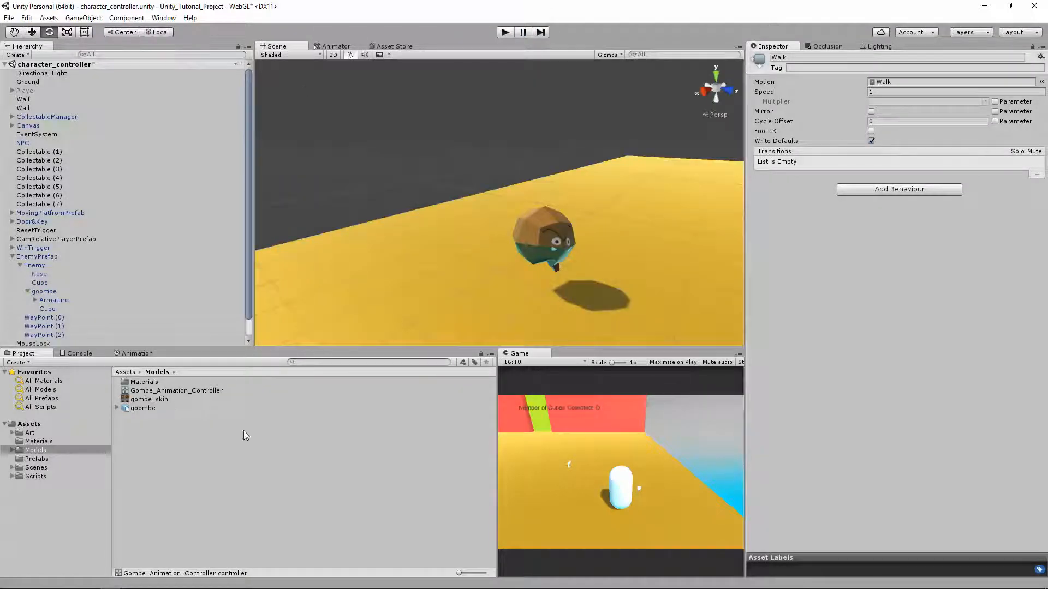
{"action": "left_click", "coordinate": [152, 409]}
{"action": "left_click", "coordinate": [188, 459]}
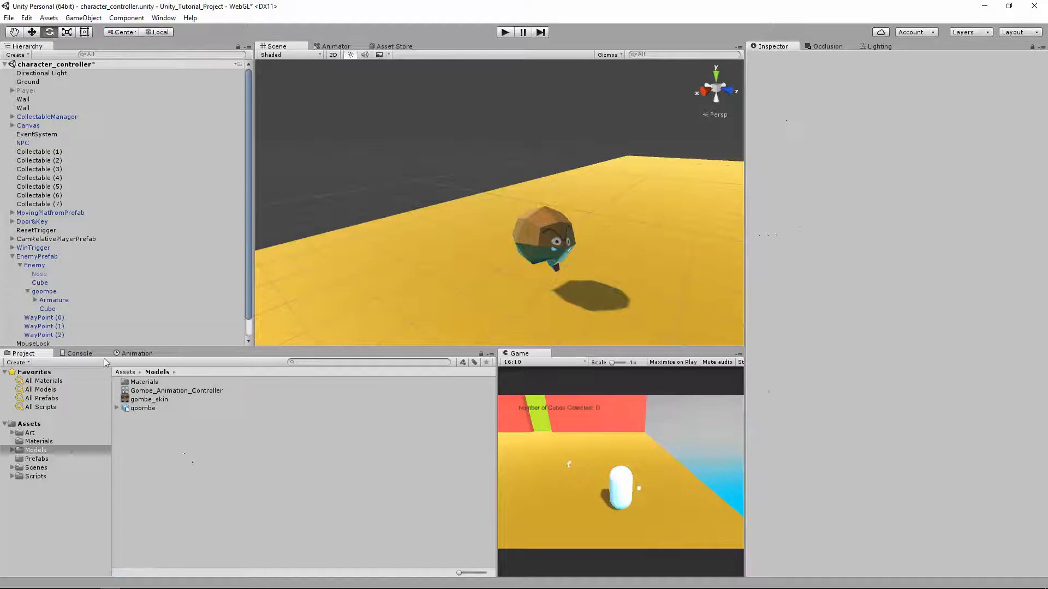
{"action": "left_click", "coordinate": [44, 292]}
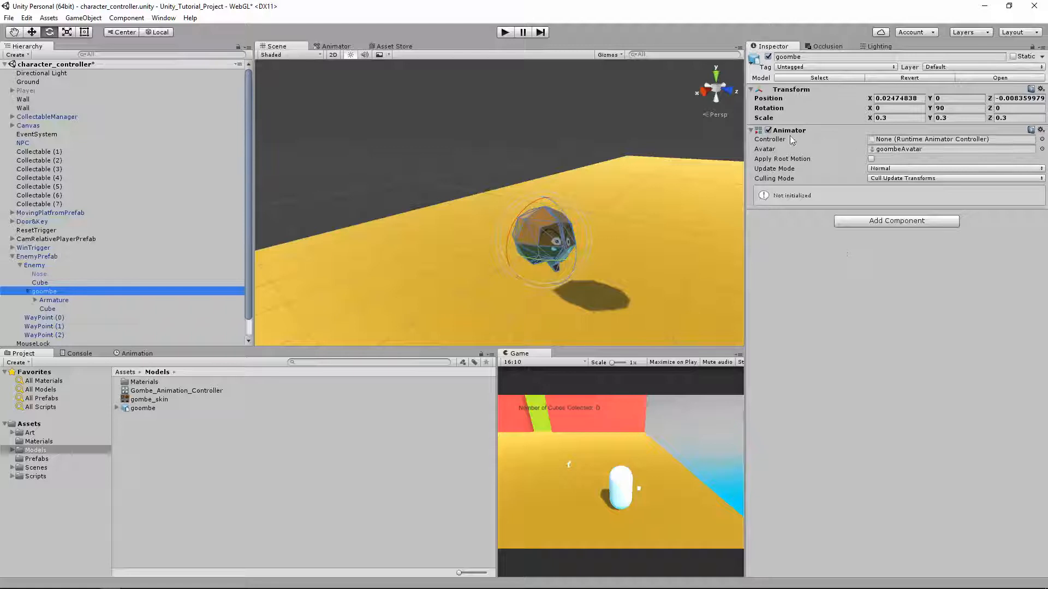
{"action": "left_click", "coordinate": [1042, 140]}
{"action": "left_click", "coordinate": [46, 55]}
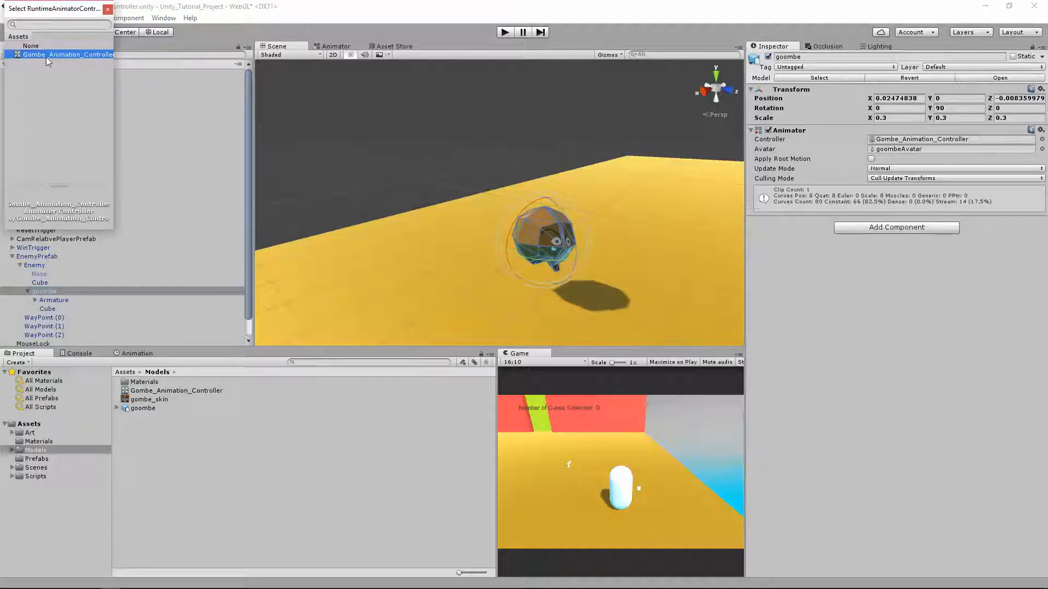
{"action": "left_click", "coordinate": [46, 57]}
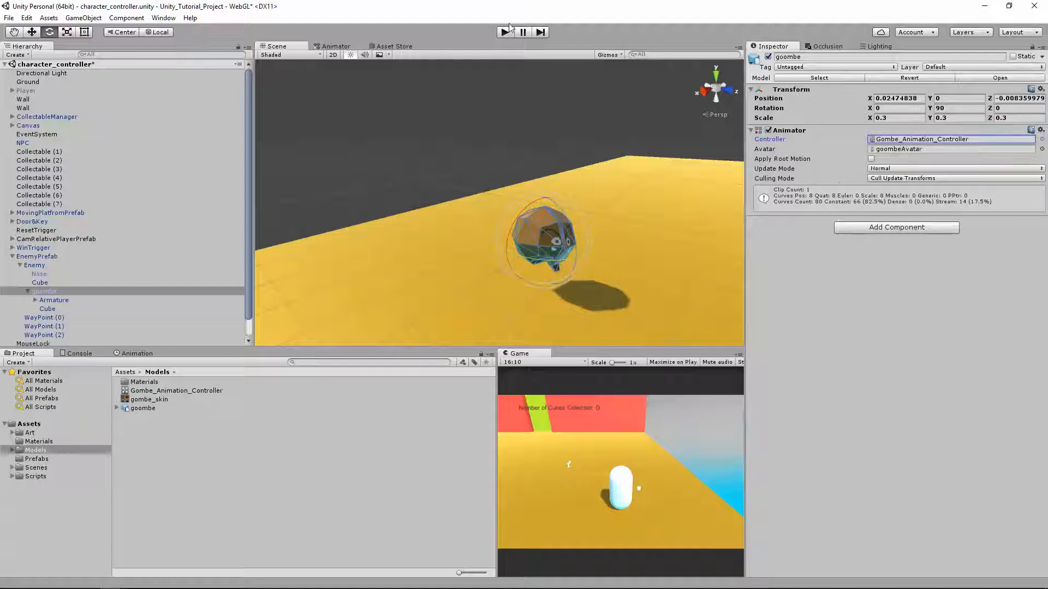
- Run the game with the Animator graph shown to check the Walk state's playback, and stop it
{"action": "left_click", "coordinate": [323, 47]}
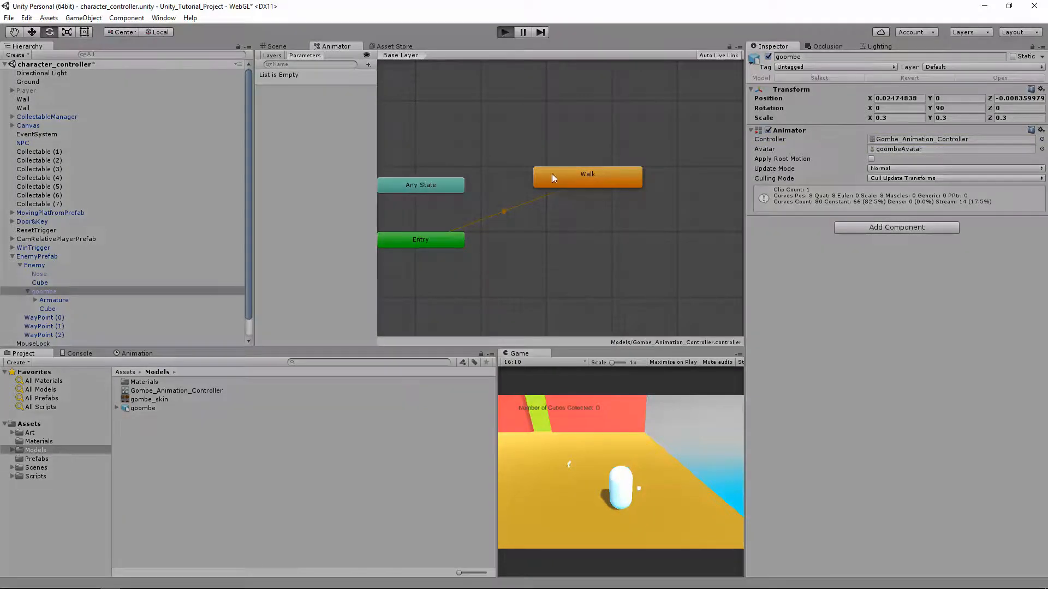
{"action": "key", "text": "ctrl+p"}
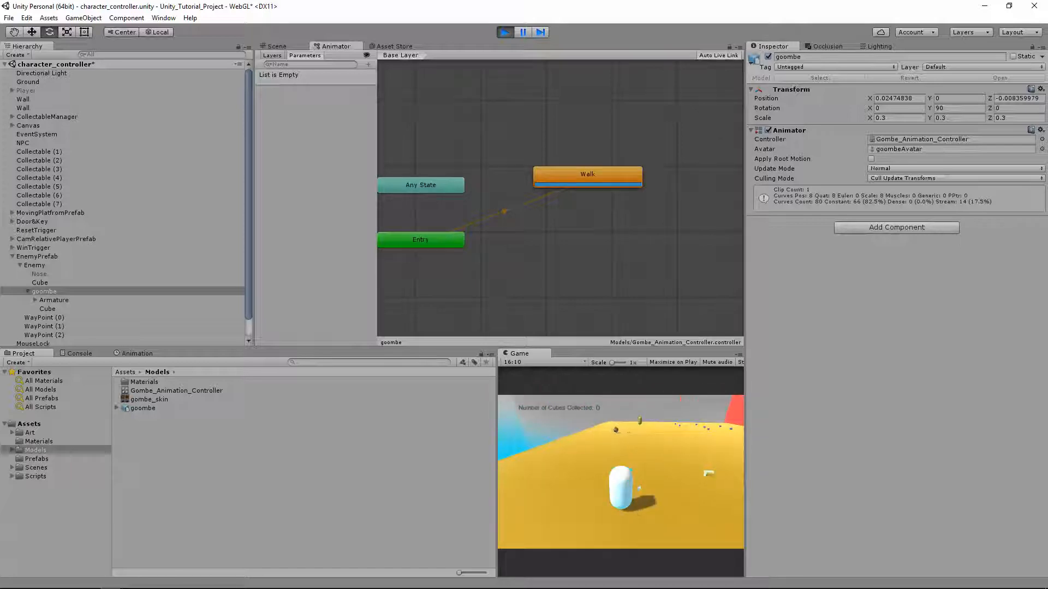
{"action": "key", "text": "ctrl+p"}
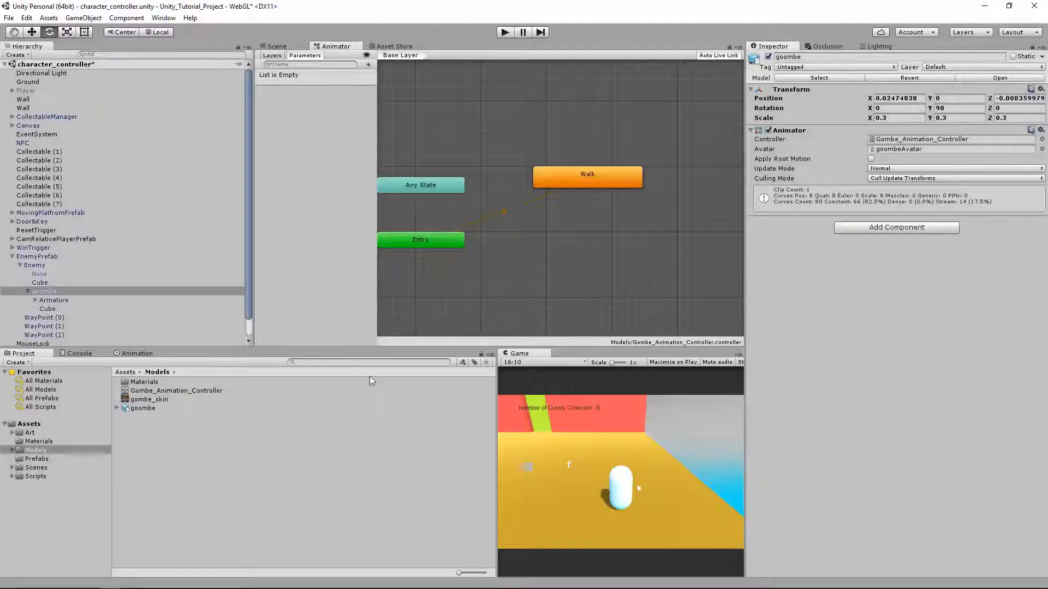
- Enable Generate Lightmap UVs in the import settings of the goombe model and apply the change
{"action": "left_click", "coordinate": [162, 408]}
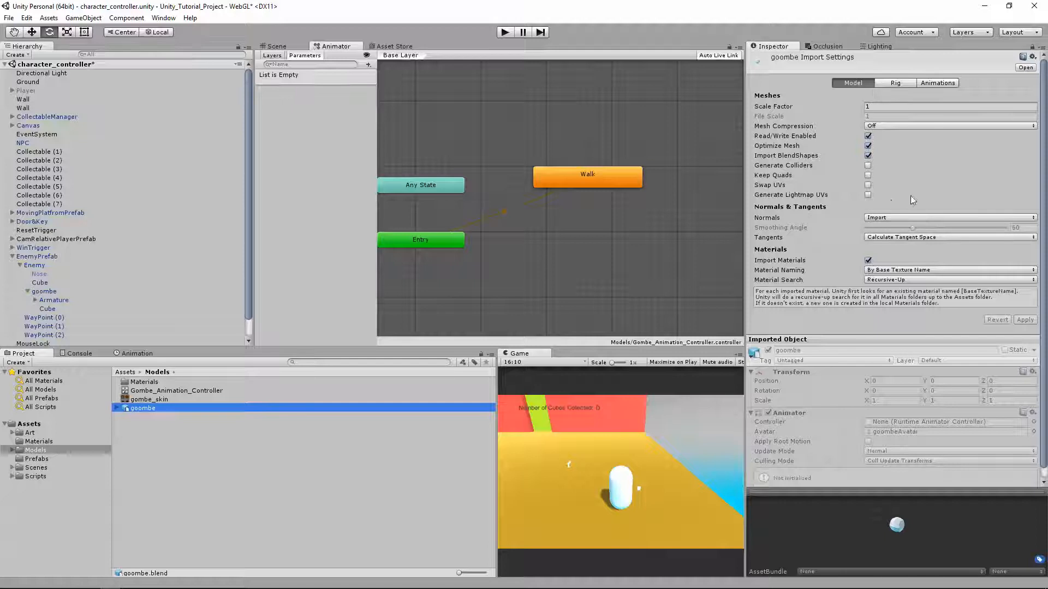
{"action": "left_click", "coordinate": [867, 195]}
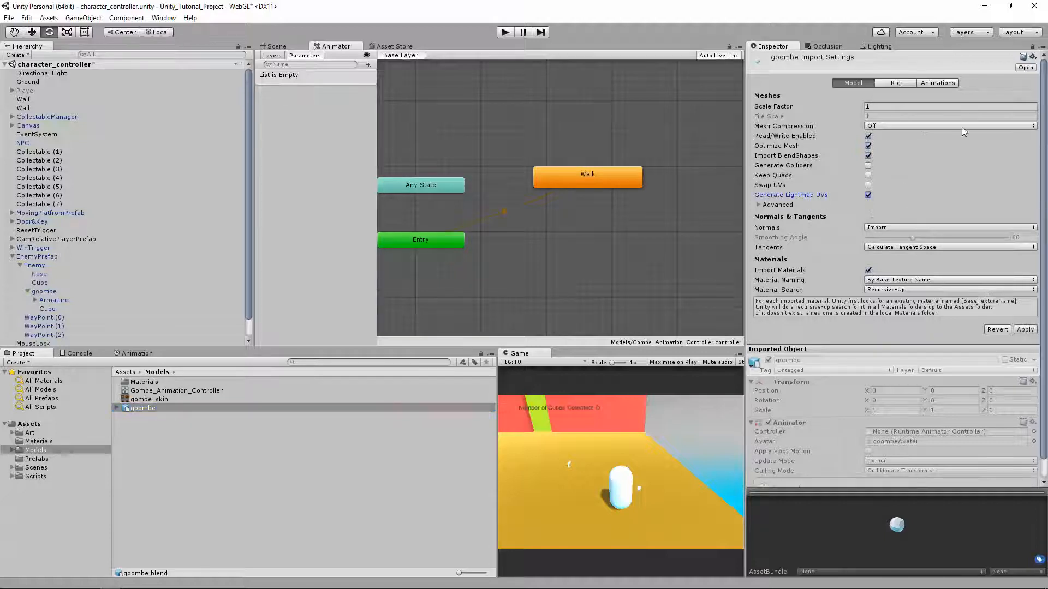
{"action": "left_click", "coordinate": [1025, 330]}
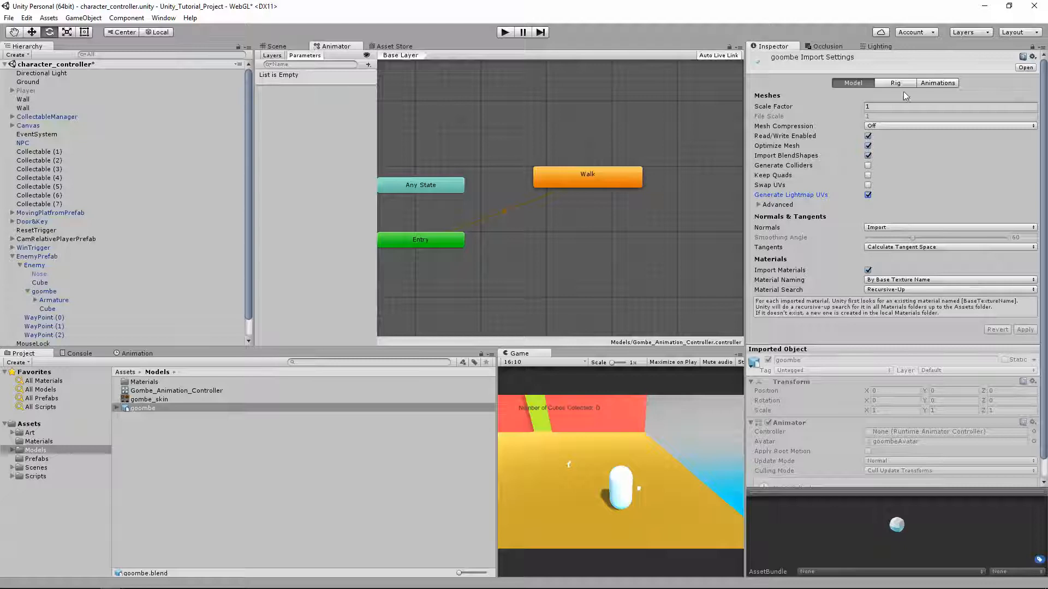
- Enable Loop Time for the Walk clip in goombe's animation import settings and apply the change
{"action": "left_click", "coordinate": [932, 83]}
{"action": "left_click", "coordinate": [860, 85]}
{"action": "left_click", "coordinate": [936, 86]}
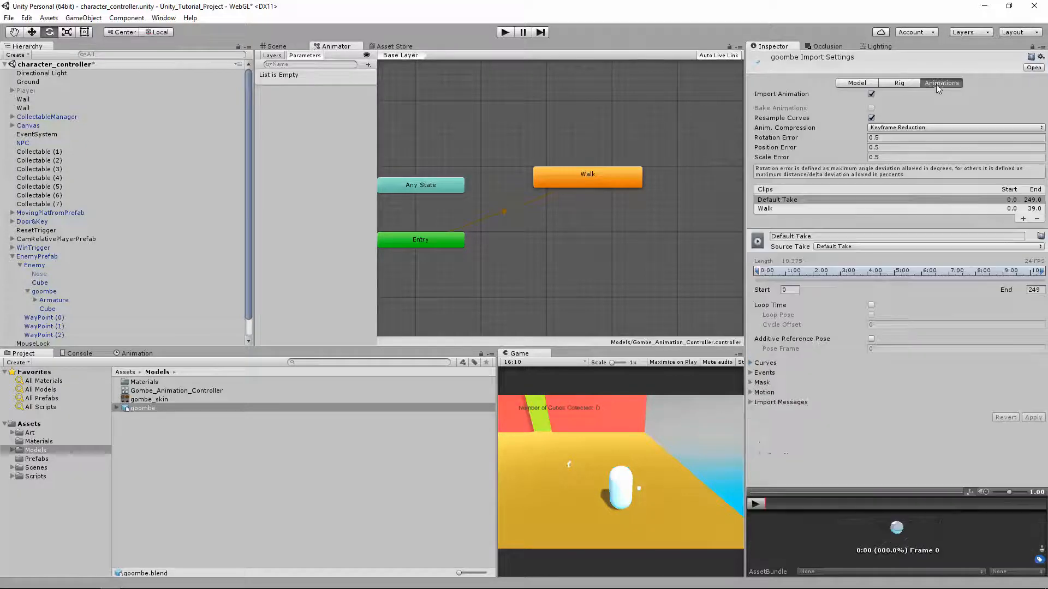
{"action": "left_click", "coordinate": [776, 209]}
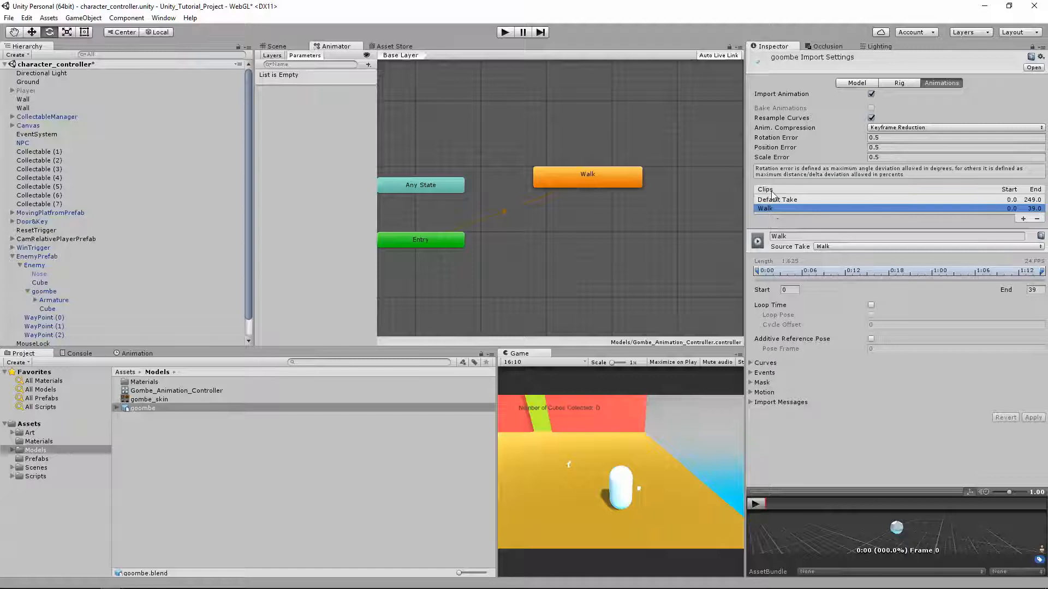
{"action": "left_click", "coordinate": [769, 200]}
{"action": "left_click", "coordinate": [768, 207]}
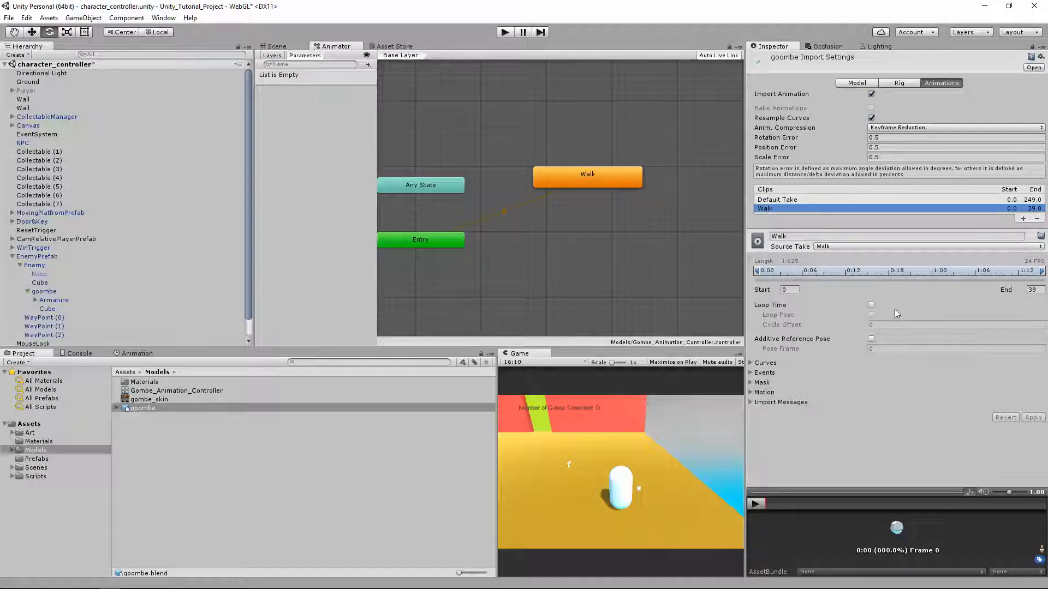
{"action": "left_click", "coordinate": [870, 305]}
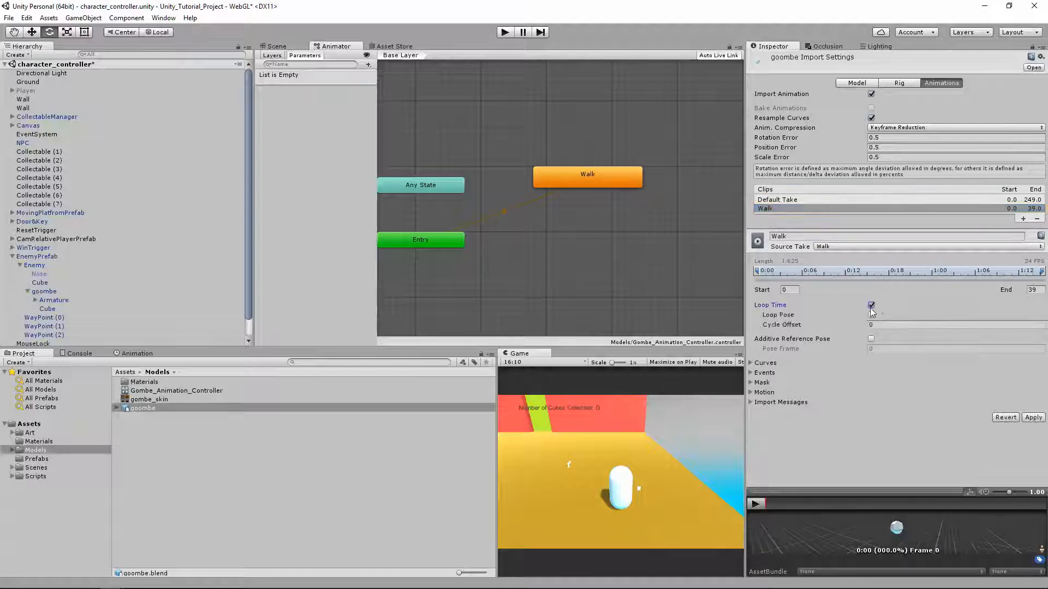
{"action": "left_click", "coordinate": [1032, 419]}
- Run the game maximized, move and jump the player around the enemy to check its walk animation, and stop the game
{"action": "left_click", "coordinate": [505, 32]}
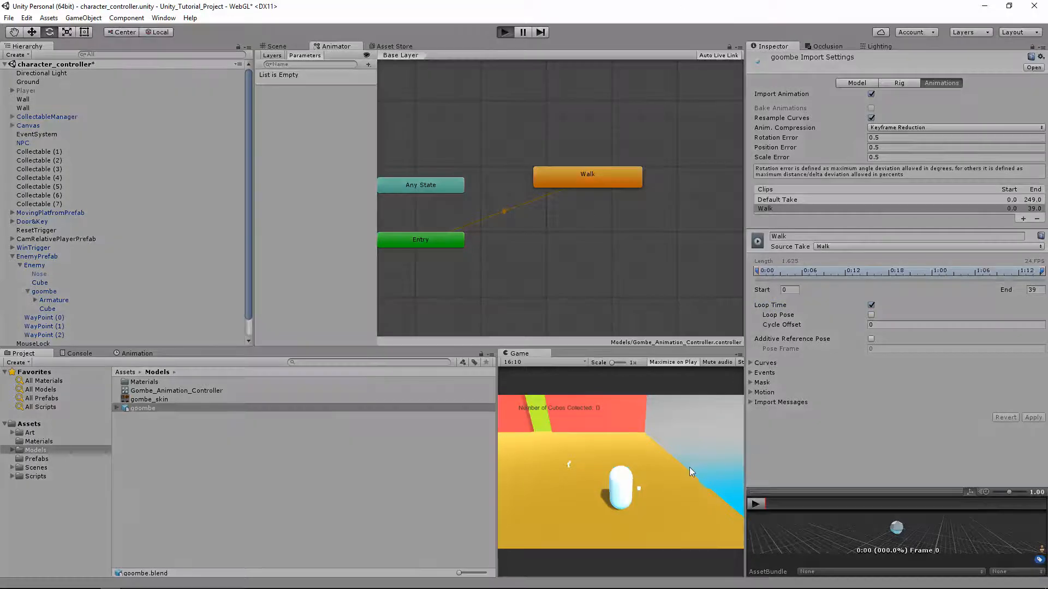
{"action": "key", "text": "w"}
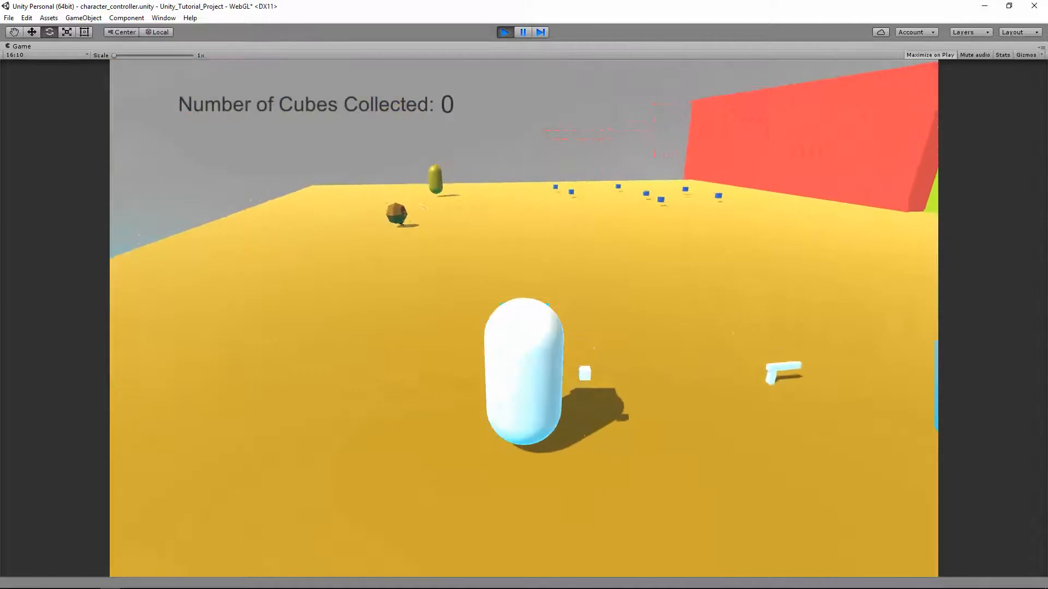
{"action": "key", "text": "w"}
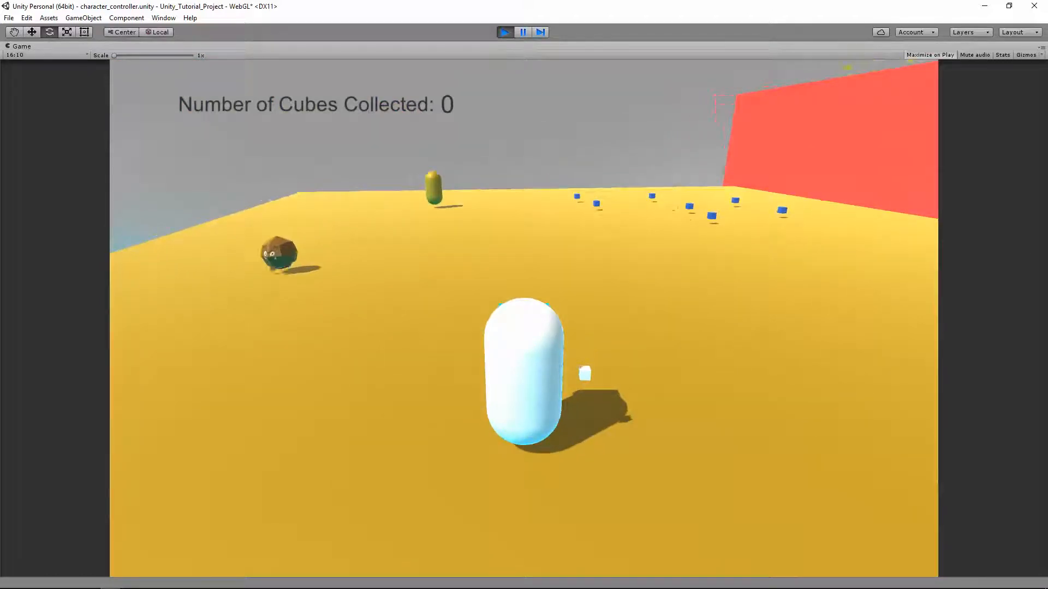
{"action": "key", "text": "a"}
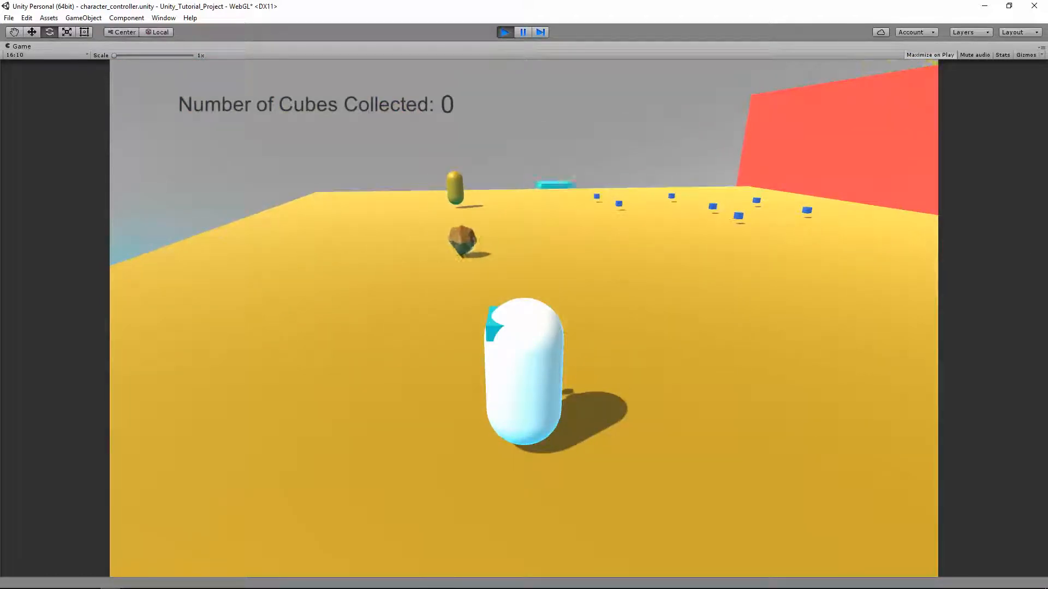
{"action": "key", "text": "a"}
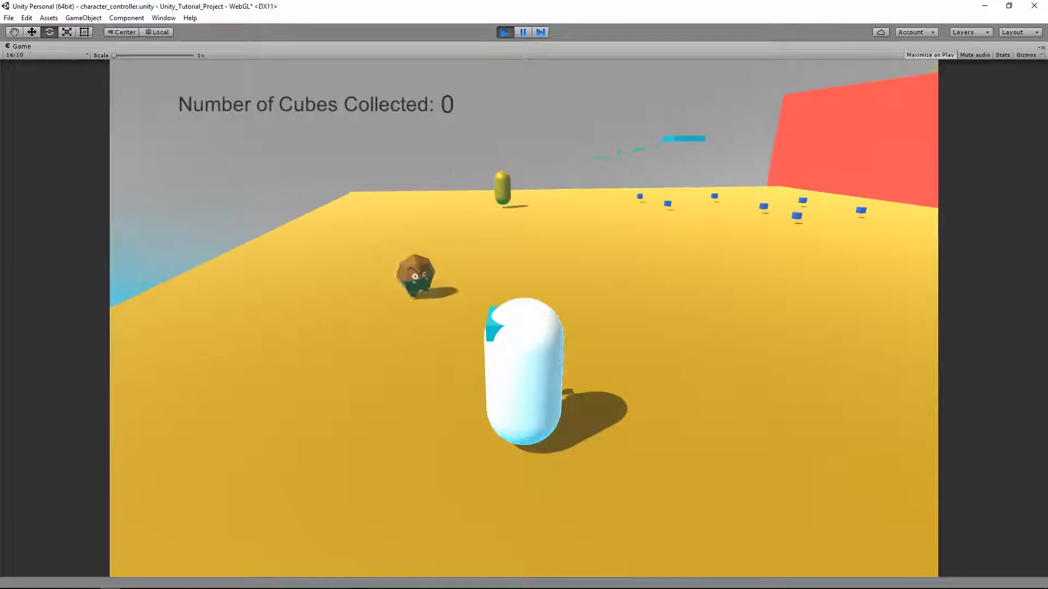
{"action": "key", "text": "space"}
{"action": "key", "text": "d"}
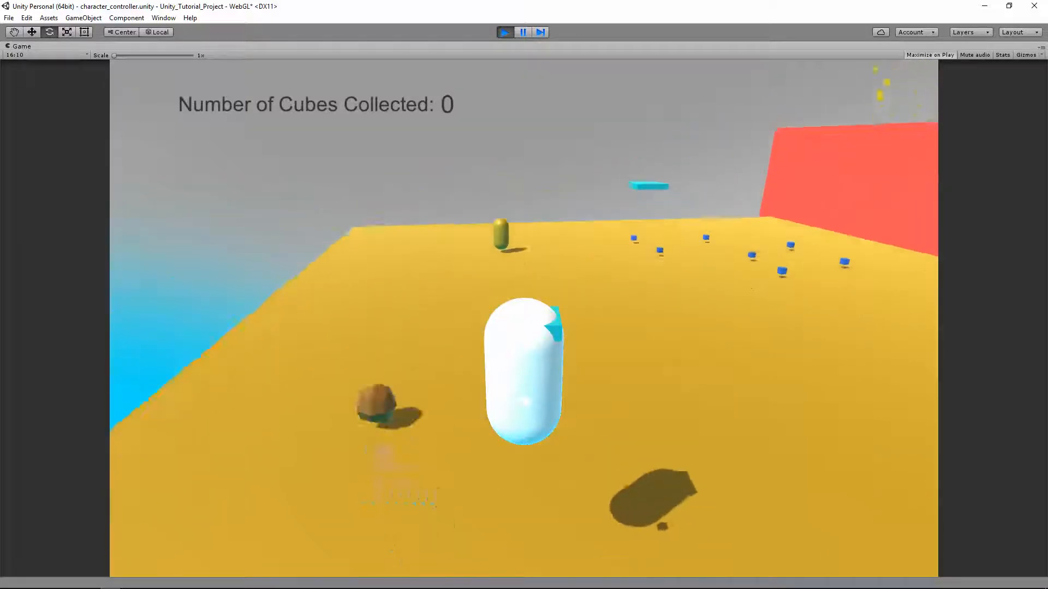
{"action": "key", "text": "space"}
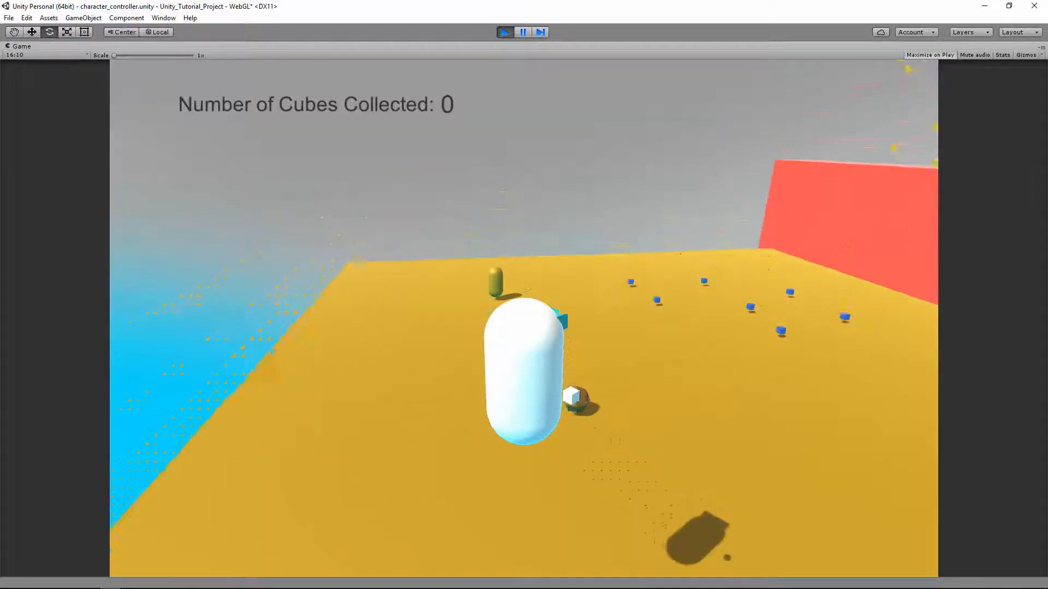
{"action": "key", "text": "d"}
{"action": "key", "text": "a"}
{"action": "key", "text": "space"}
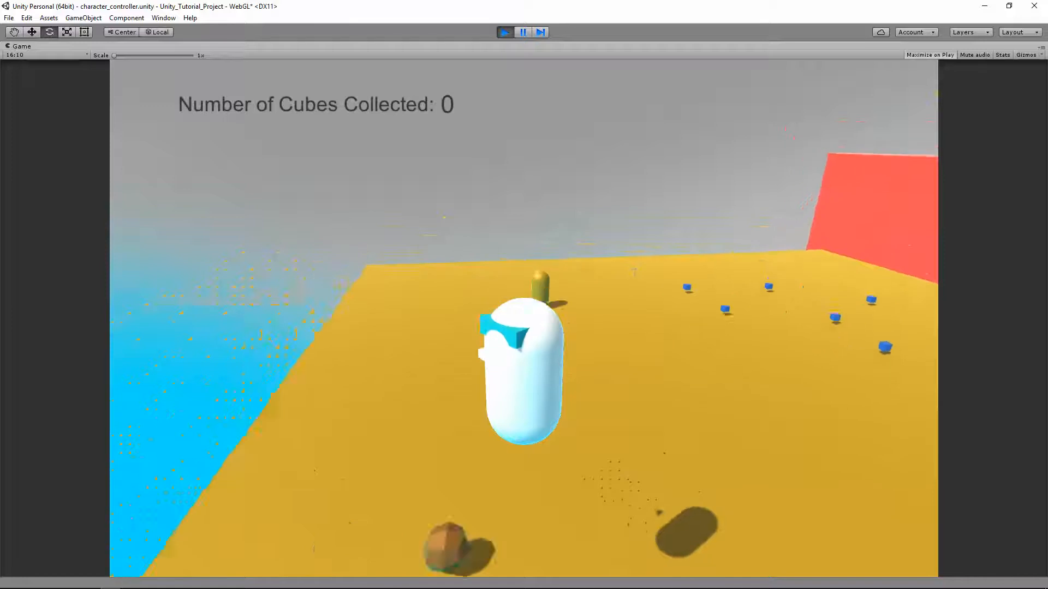
{"action": "key", "text": "d"}
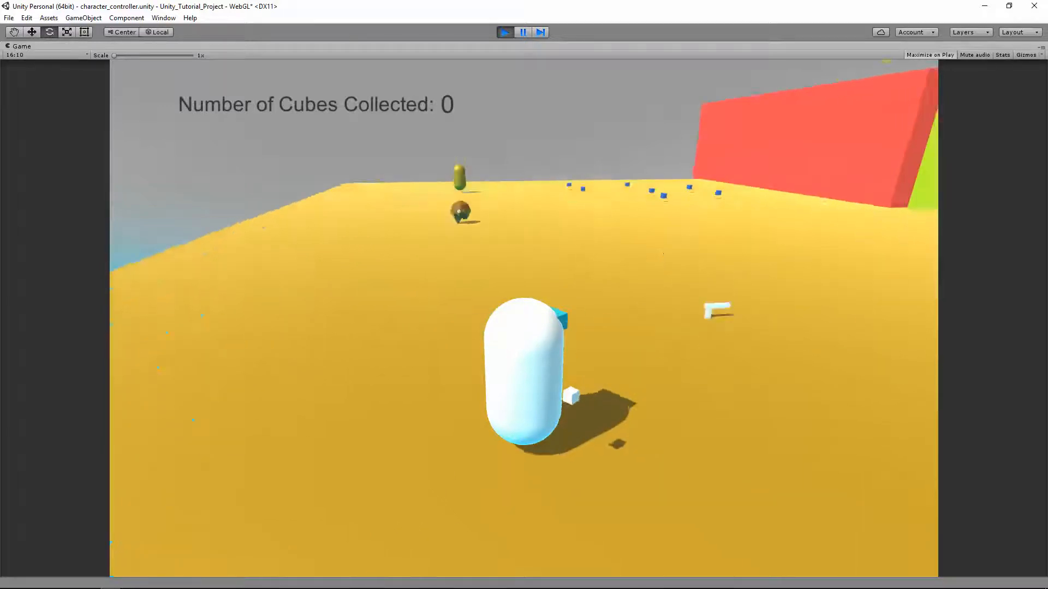
{"action": "key", "text": "a"}
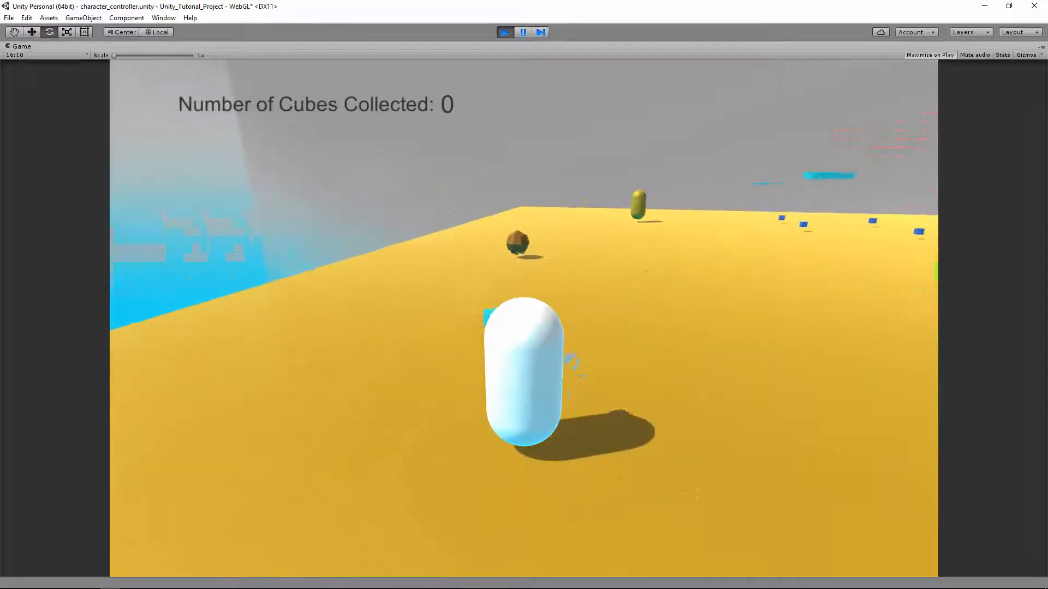
{"action": "key", "text": "d"}
{"action": "key", "text": "space"}
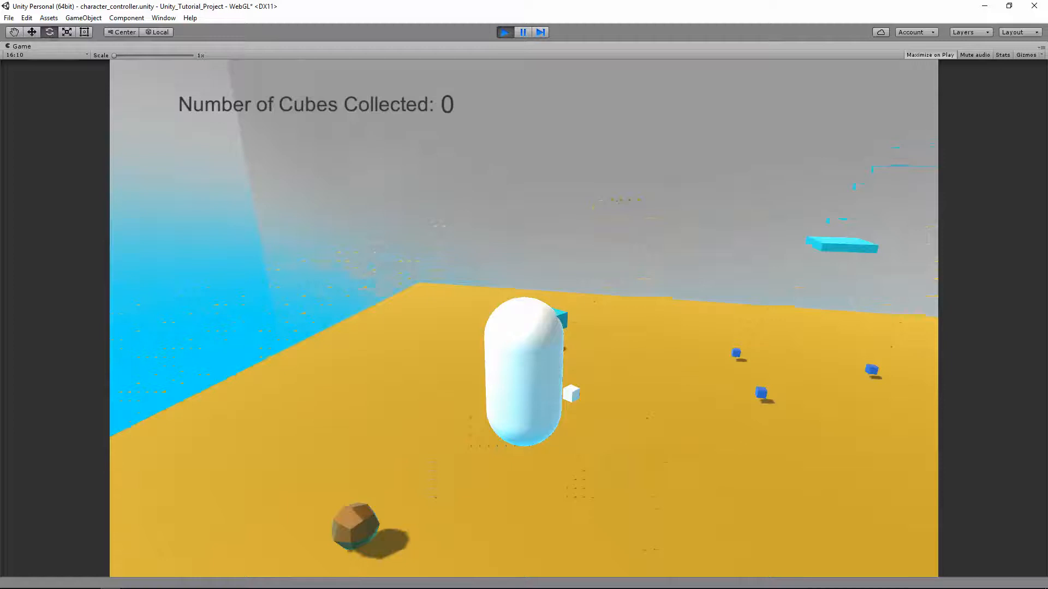
{"action": "key", "text": "a"}
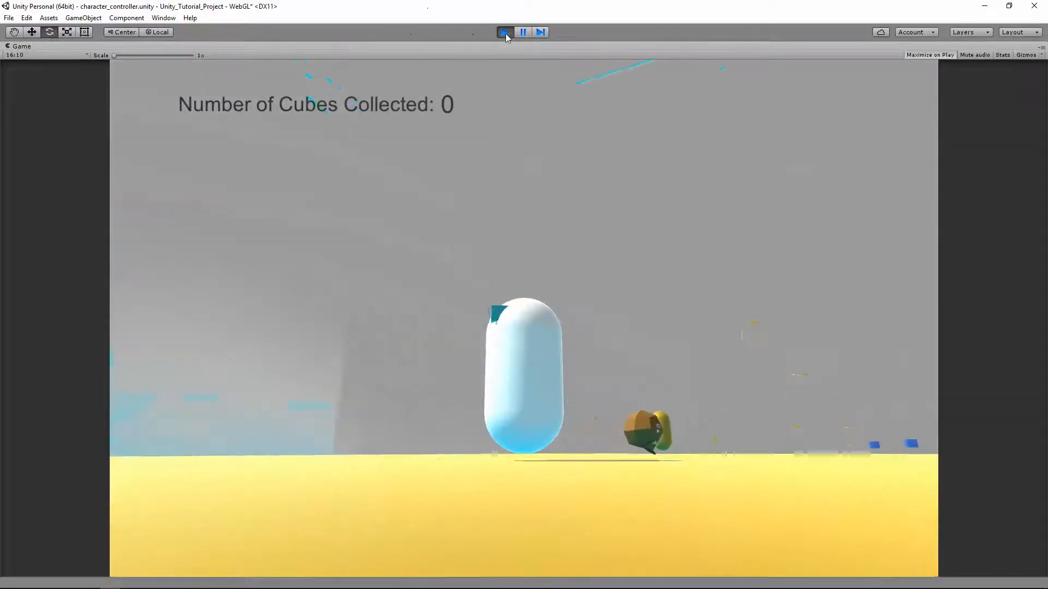
{"action": "left_click", "coordinate": [505, 32]}
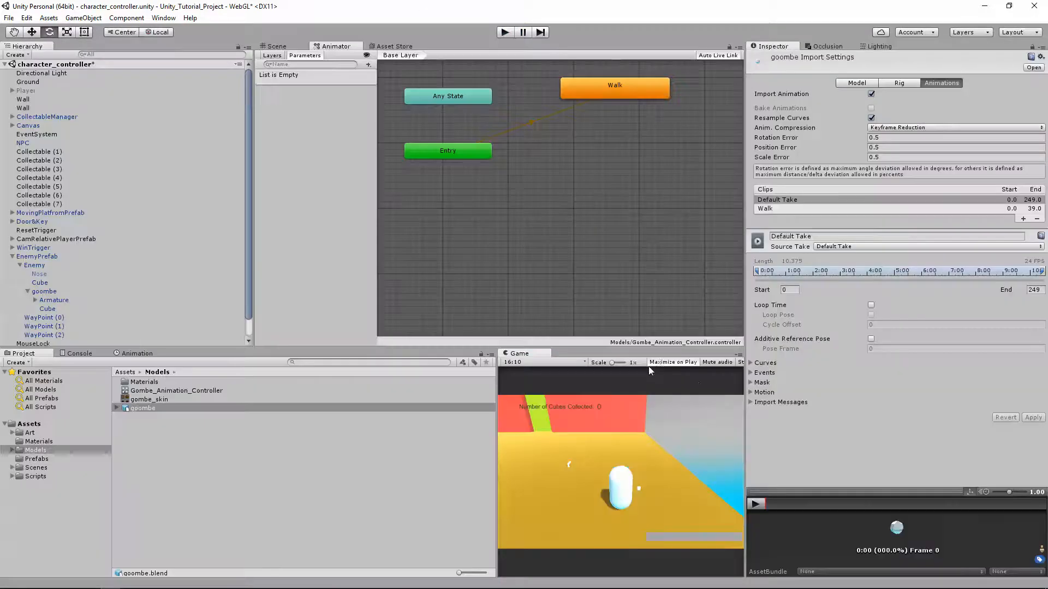
- Set the height of the Enemy object's Capsule Collider to 0.9 to fit the goombe model
{"action": "left_click", "coordinate": [44, 291]}
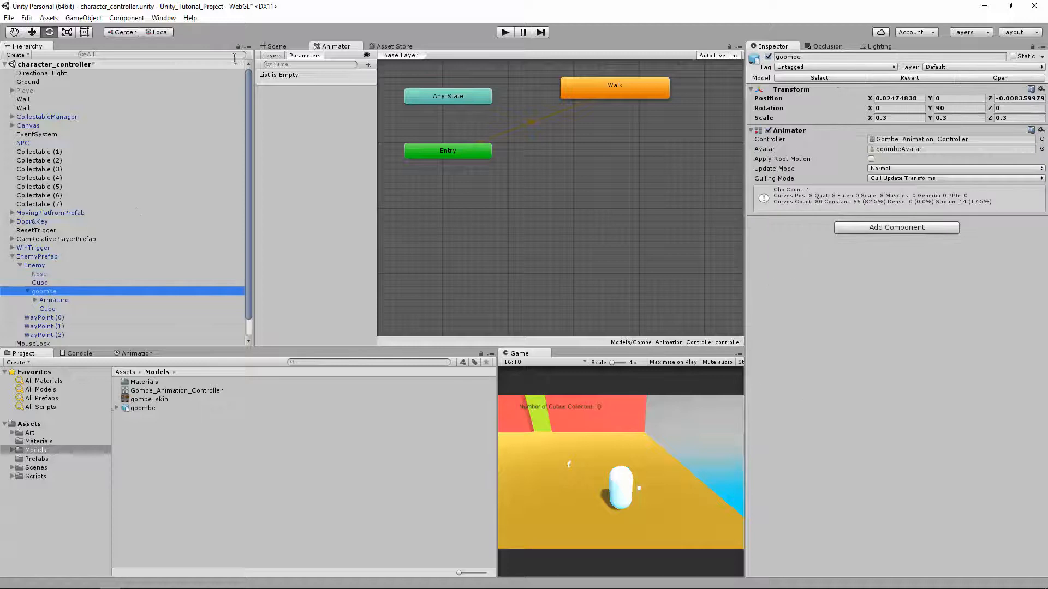
{"action": "left_click", "coordinate": [271, 46]}
{"action": "double_click", "coordinate": [72, 291]}
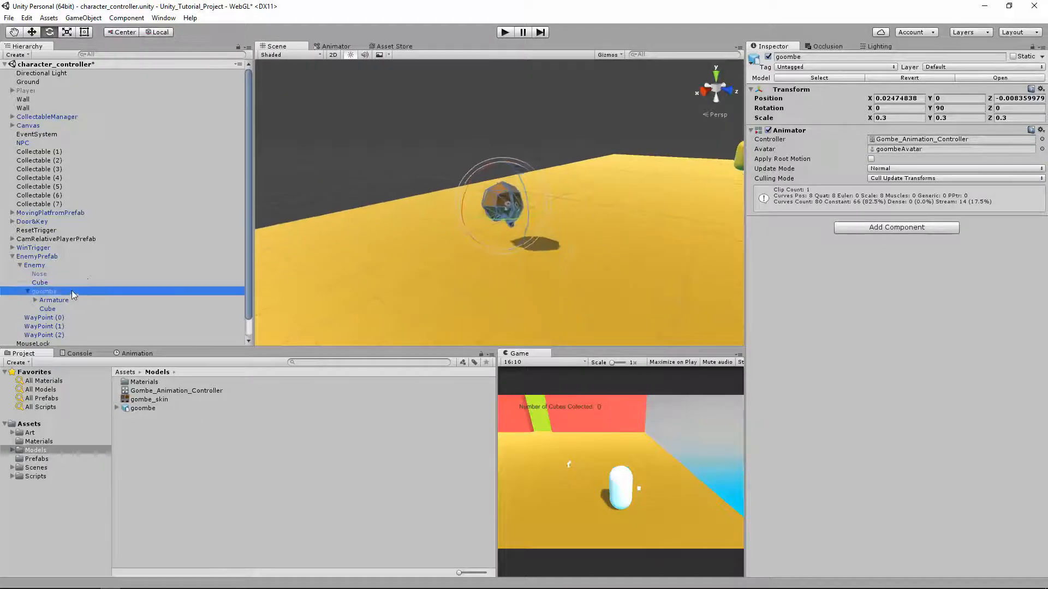
{"action": "left_click", "coordinate": [50, 264]}
{"action": "scroll", "coordinate": [535, 237], "scroll_direction": "up", "scroll_amount": 4}
{"action": "scroll", "coordinate": [533, 240], "scroll_direction": "up", "scroll_amount": 4}
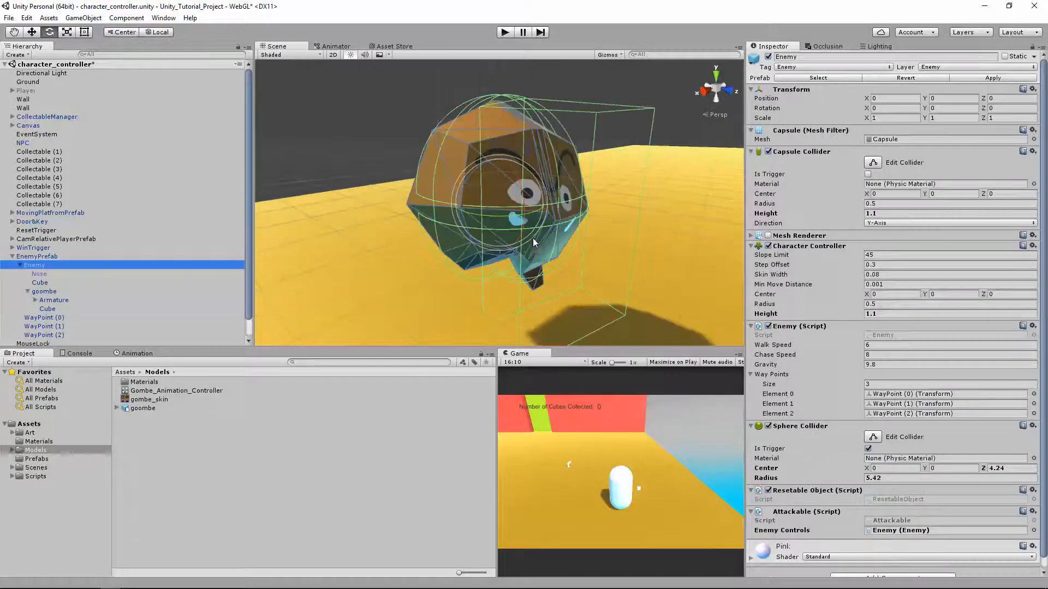
{"action": "right_click_drag", "start_coordinate": [533, 244], "coordinate": [533, 180]}
{"action": "middle_click_drag", "start_coordinate": [531, 264], "coordinate": [541, 187]}
{"action": "scroll", "coordinate": [541, 188], "scroll_direction": "down", "scroll_amount": 4}
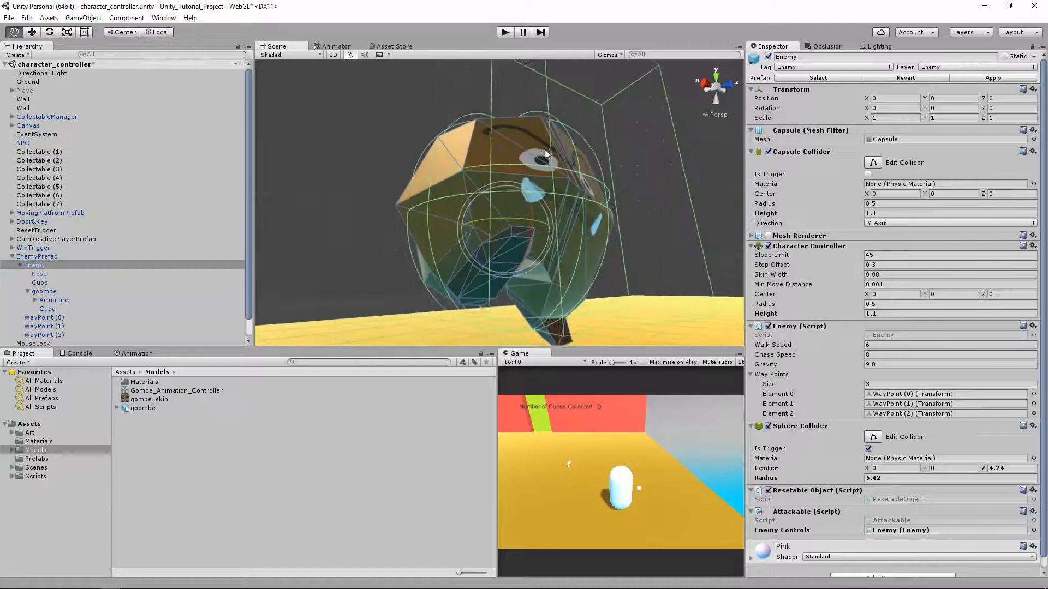
{"action": "left_click", "coordinate": [889, 213]}
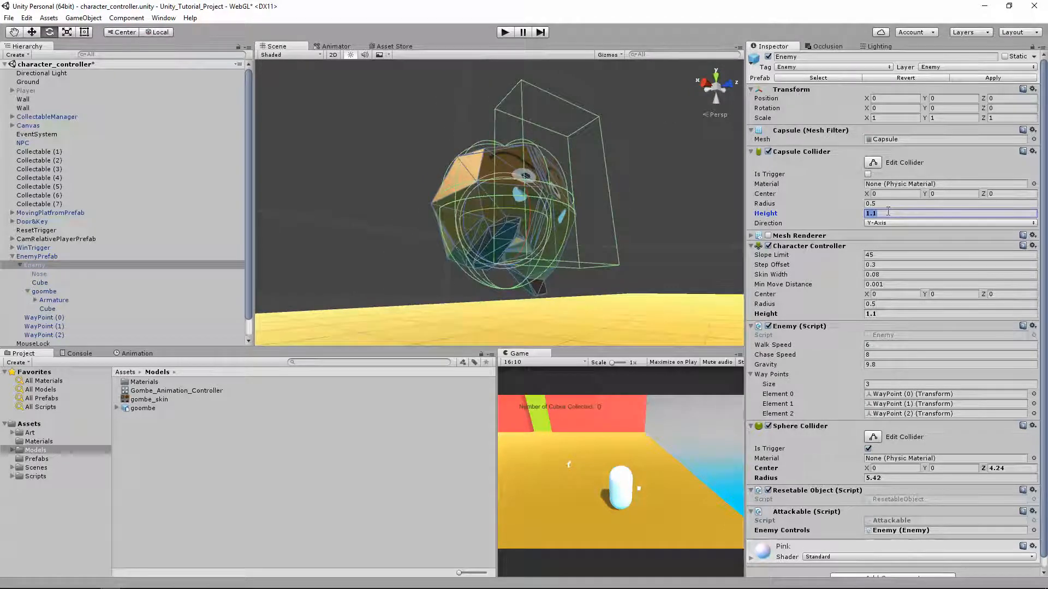
{"action": "type", "text": ".9"}
{"action": "key", "text": "Return"}
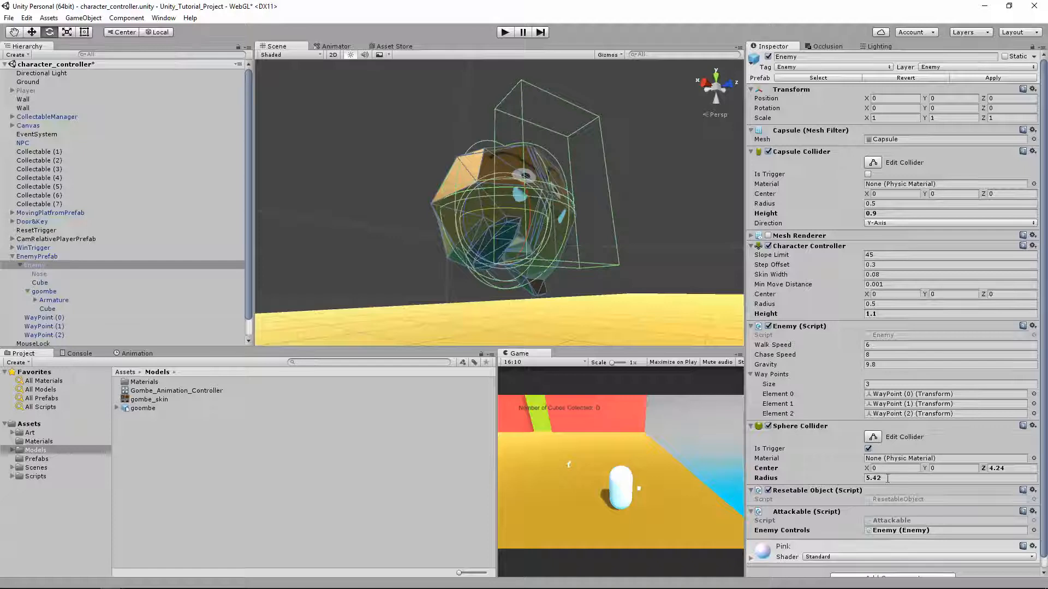
- Set the height of the Enemy object's Character Controller to 0.9
{"action": "left_click", "coordinate": [884, 313]}
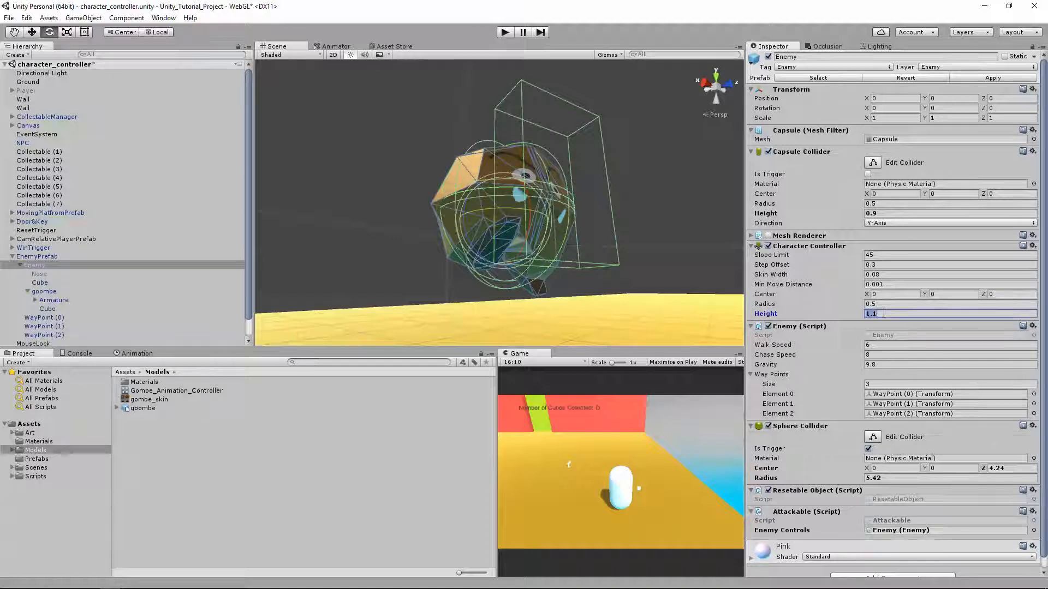
{"action": "type", "text": ".9"}
{"action": "key", "text": "Return"}
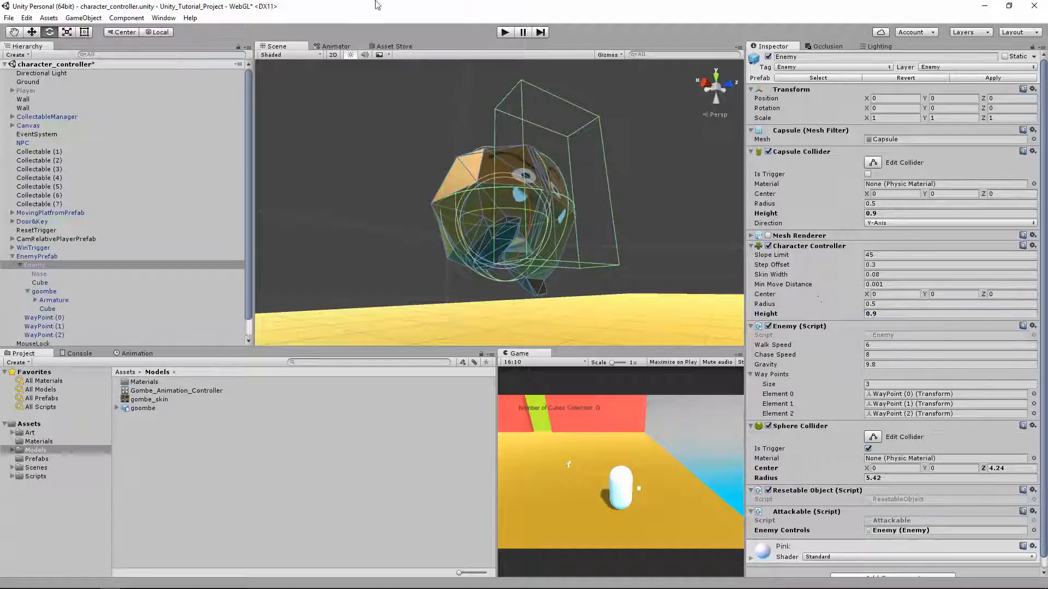
- Run the game to check the enemy with the reduced collider heights, stop it, and view the deselected goombe model from the front
{"action": "left_click", "coordinate": [505, 33]}
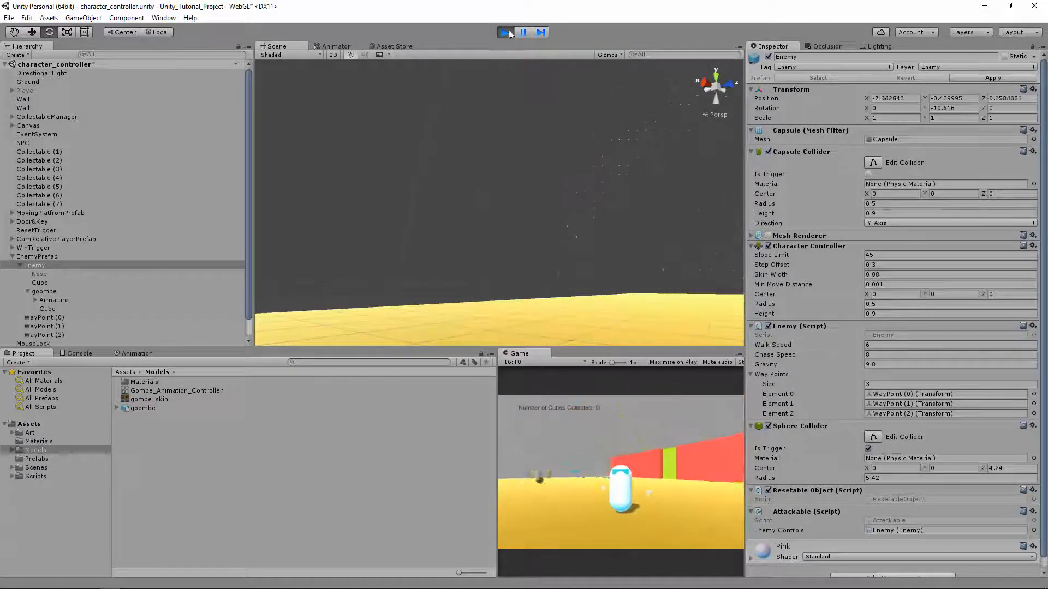
{"action": "key", "text": "ctrl+p"}
{"action": "scroll", "coordinate": [573, 280], "scroll_direction": "down", "scroll_amount": 5}
{"action": "scroll", "coordinate": [574, 276], "scroll_direction": "up", "scroll_amount": 10}
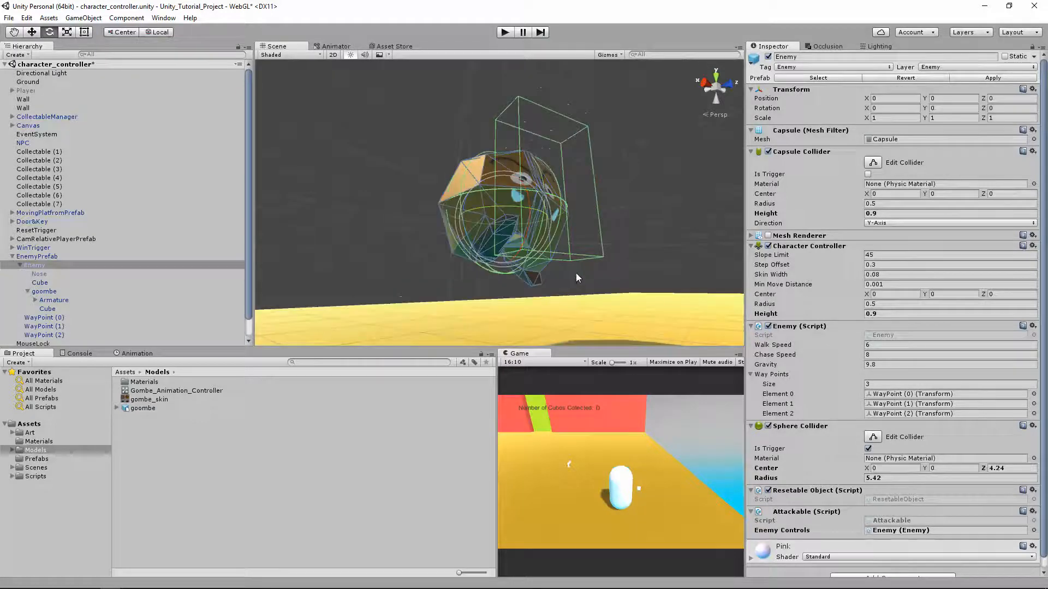
{"action": "right_click_drag", "start_coordinate": [568, 288], "coordinate": [550, 267]}
{"action": "key", "text": "s"}
{"action": "left_click", "coordinate": [352, 140]}
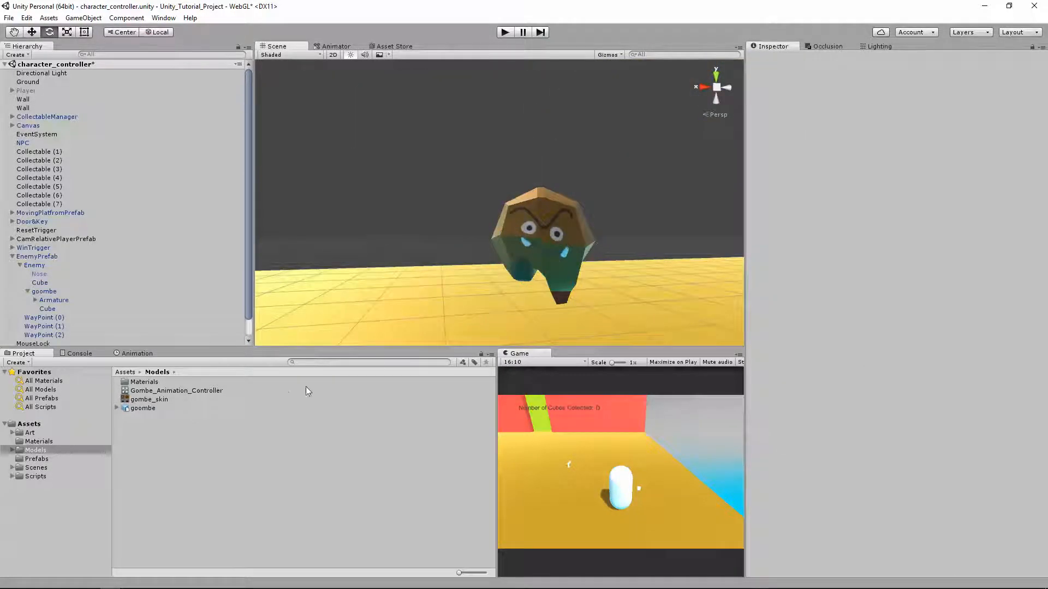
- Locate the gombe_skin texture in its folder in File Explorer and open it in Adobe Photoshop CC 2015.5
{"action": "left_click", "coordinate": [195, 401]}
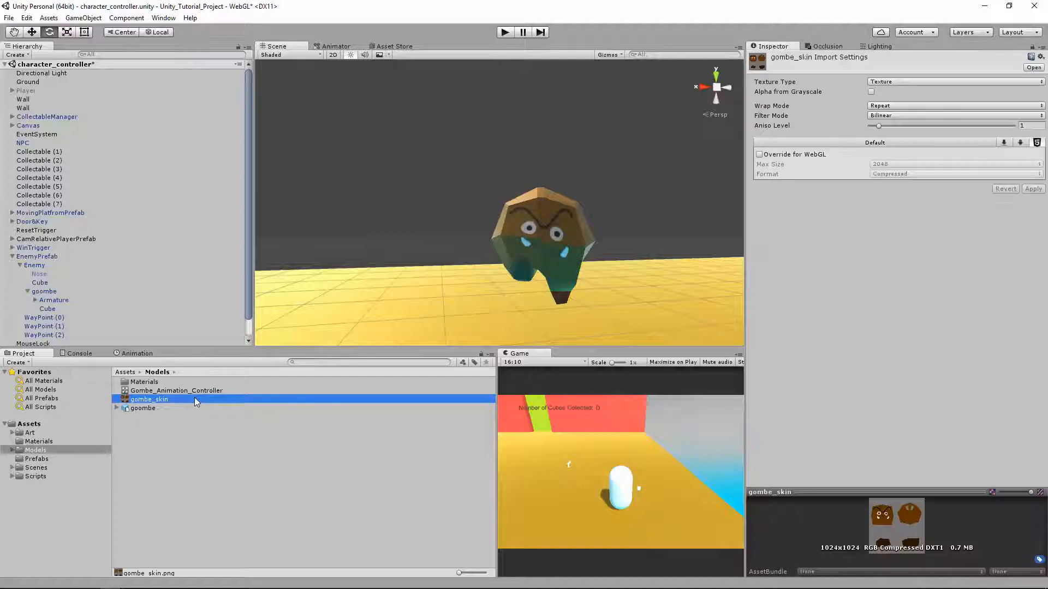
{"action": "right_click", "coordinate": [152, 400]}
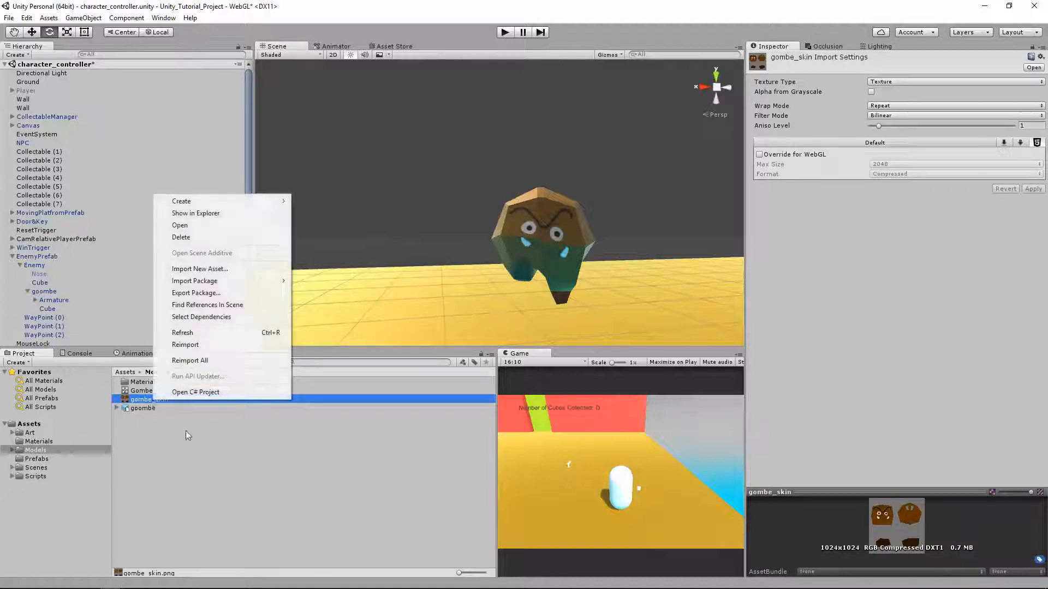
{"action": "key", "text": "Escape"}
{"action": "right_click", "coordinate": [150, 400]}
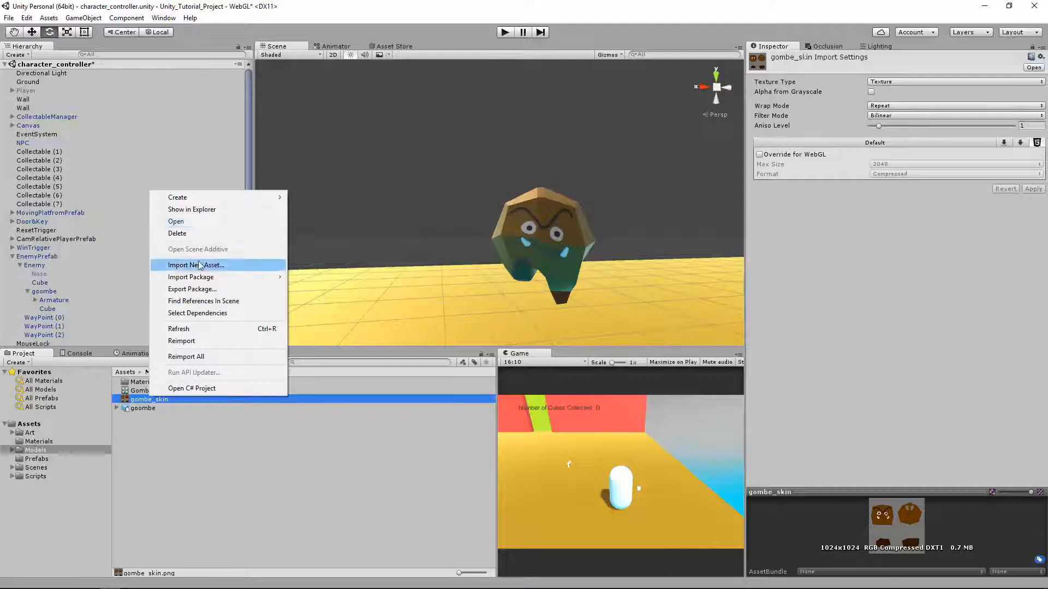
{"action": "left_click", "coordinate": [218, 214]}
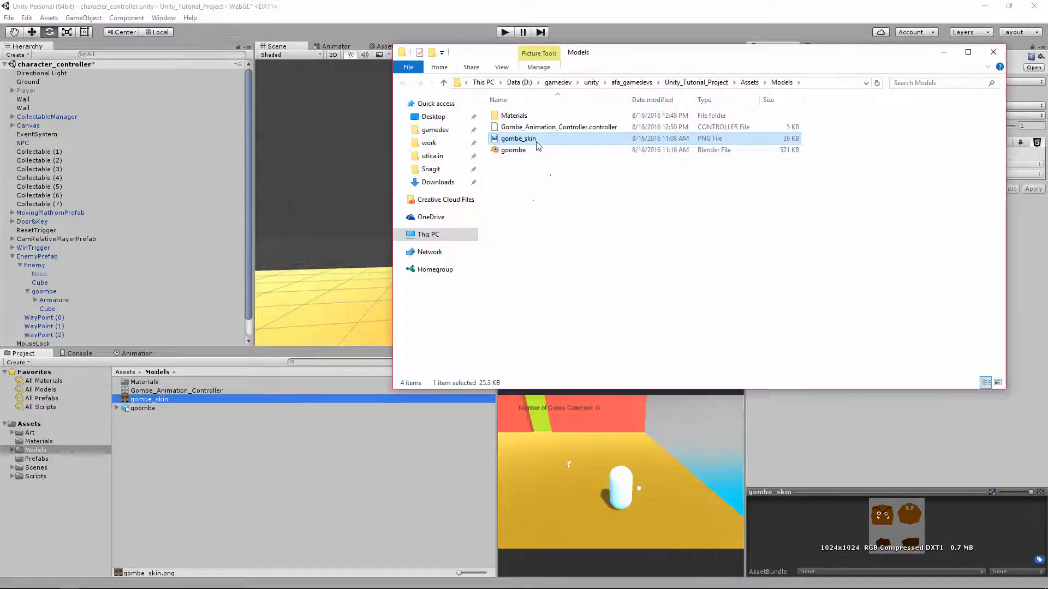
{"action": "left_click", "coordinate": [536, 142]}
{"action": "left_click", "coordinate": [606, 198]}
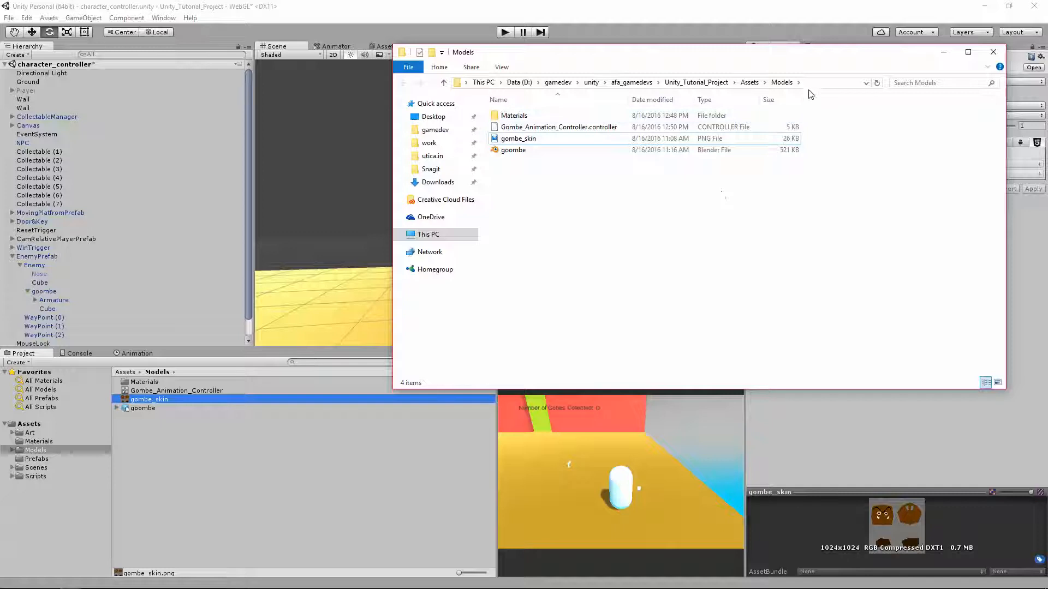
{"action": "right_click", "coordinate": [521, 141]}
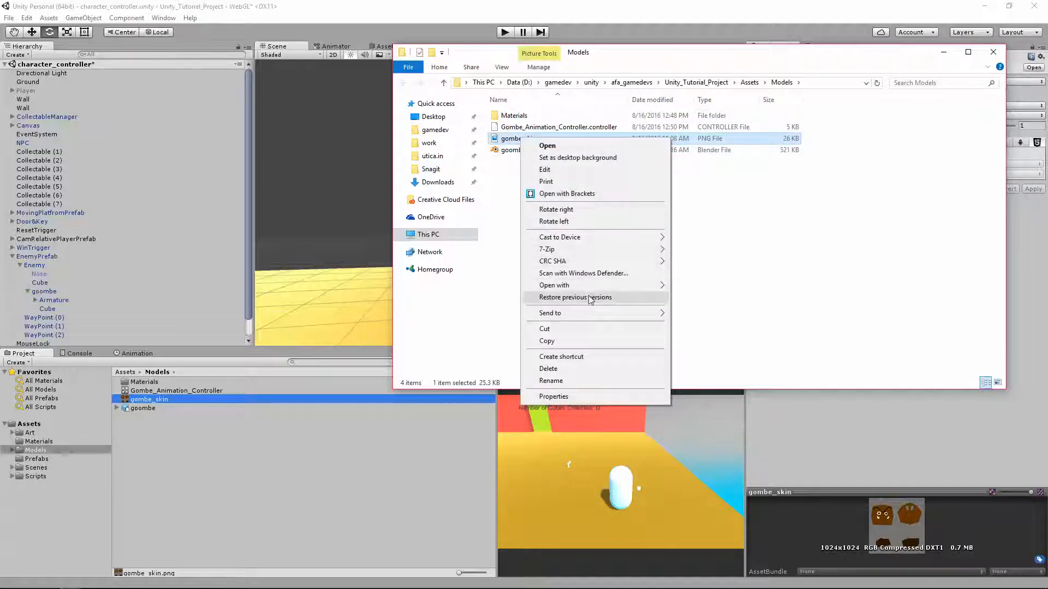
{"action": "mouse_move", "coordinate": [593, 291]}
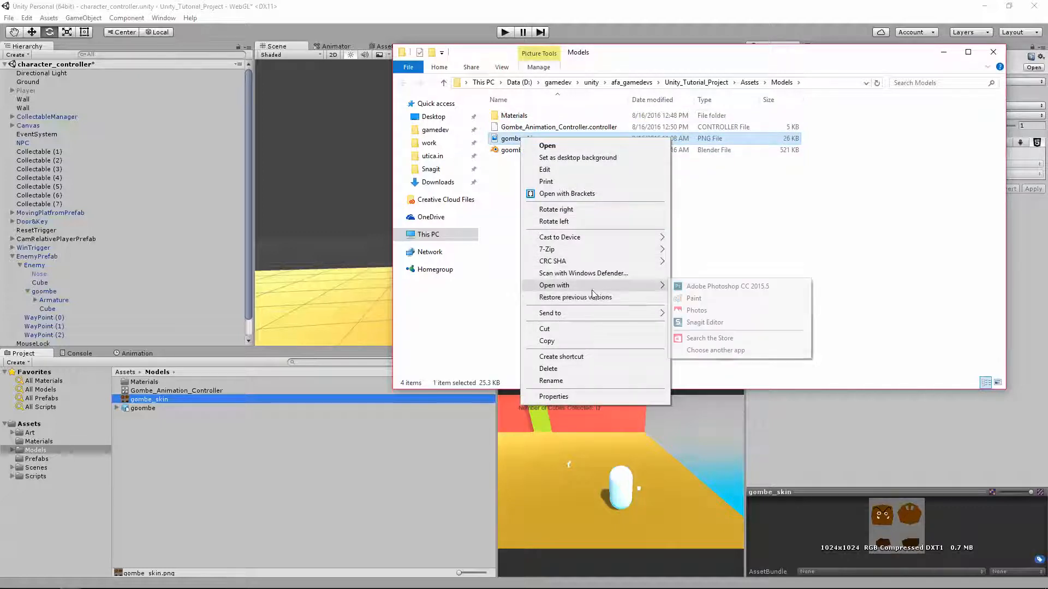
{"action": "left_click", "coordinate": [737, 287]}
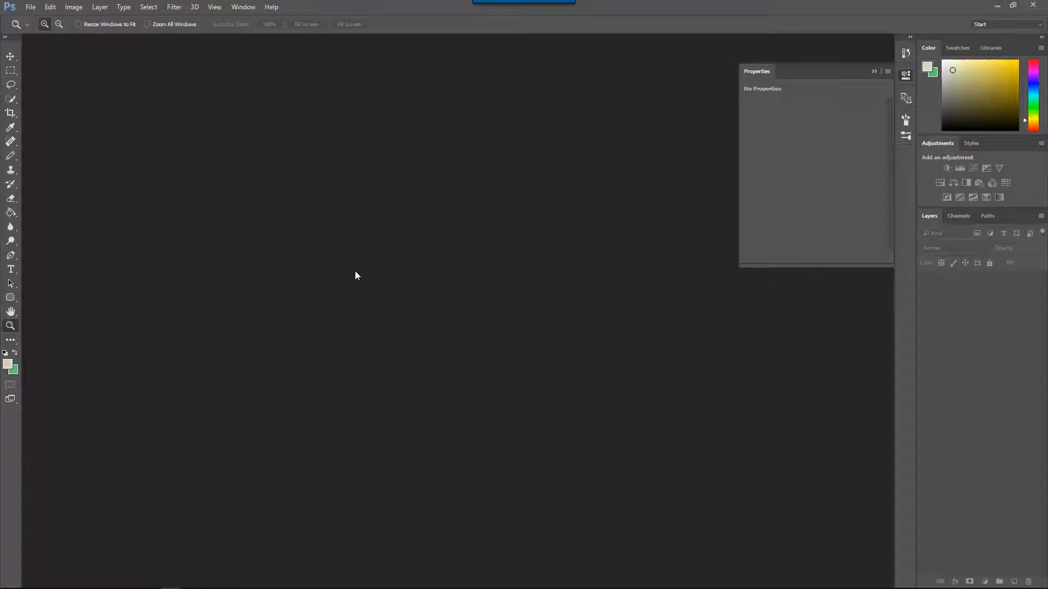
- Choose a purple foreground colour and outline a pair of glasses around the goombe's eyes with the Pencil tool
{"action": "left_click", "coordinate": [1034, 73]}
{"action": "left_click", "coordinate": [983, 76]}
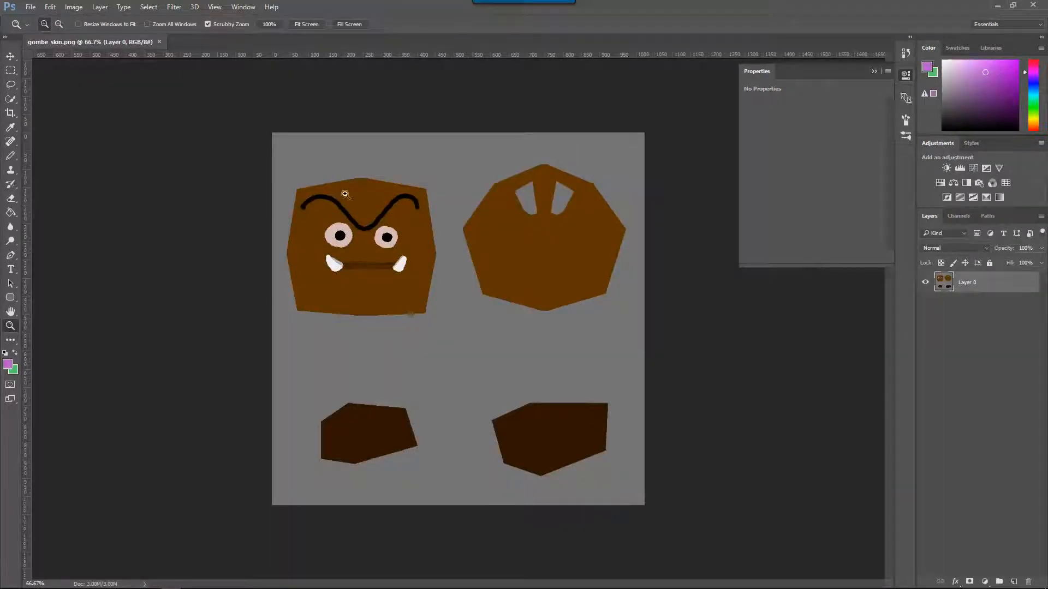
{"action": "mouse_move", "coordinate": [281, 211]}
{"action": "left_mouse_down"}
{"action": "mouse_move", "coordinate": [438, 267]}
{"action": "mouse_move", "coordinate": [500, 252]}
{"action": "mouse_move", "coordinate": [549, 256]}
{"action": "mouse_move", "coordinate": [558, 277]}
{"action": "mouse_move", "coordinate": [581, 252]}
{"action": "mouse_move", "coordinate": [729, 264]}
{"action": "mouse_move", "coordinate": [735, 325]}
{"action": "mouse_move", "coordinate": [697, 363]}
{"action": "mouse_move", "coordinate": [584, 363]}
{"action": "mouse_move", "coordinate": [555, 292]}
{"action": "mouse_move", "coordinate": [547, 343]}
{"action": "mouse_move", "coordinate": [444, 356]}
{"action": "mouse_move", "coordinate": [386, 278]}
{"action": "mouse_move", "coordinate": [556, 301]}
{"action": "left_mouse_up"}
{"action": "key", "text": "b"}
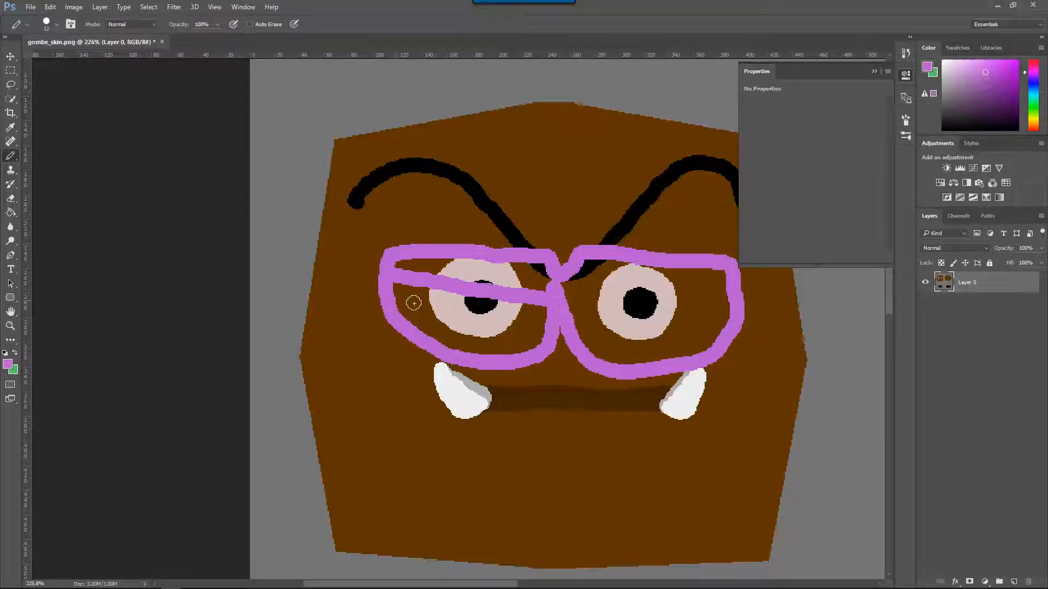
- Draw horizontal purple slats across both lenses and a curved side arm on each end of the glasses
{"action": "mouse_move", "coordinate": [414, 303]}
{"action": "left_mouse_down"}
{"action": "mouse_move", "coordinate": [459, 332]}
{"action": "mouse_move", "coordinate": [433, 327]}
{"action": "mouse_move", "coordinate": [475, 315]}
{"action": "left_mouse_up"}
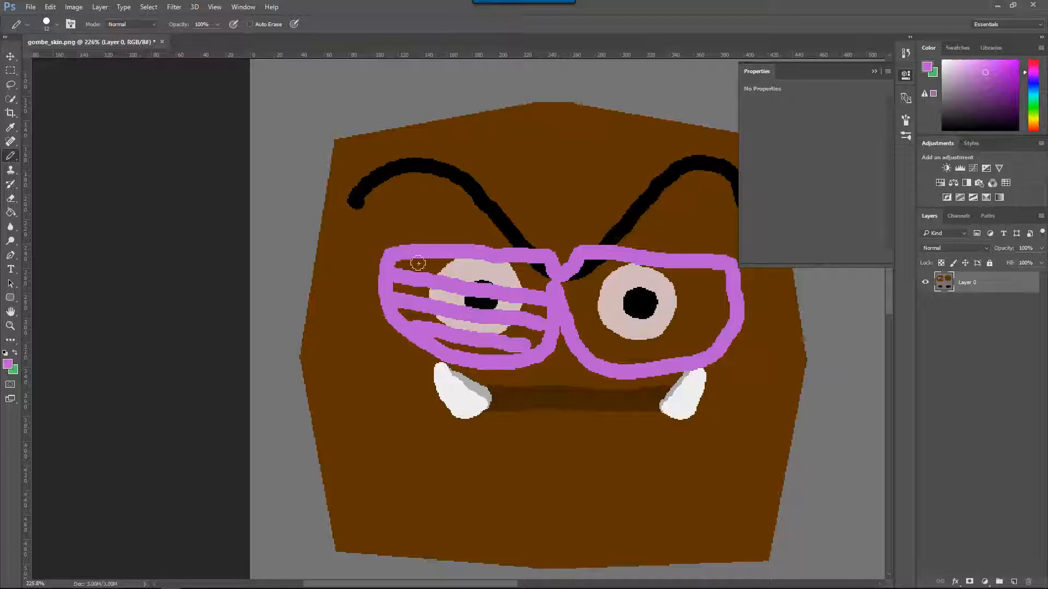
{"action": "mouse_move", "coordinate": [418, 264]}
{"action": "left_mouse_down"}
{"action": "mouse_move", "coordinate": [570, 276]}
{"action": "mouse_move", "coordinate": [723, 270]}
{"action": "left_mouse_up"}
{"action": "left_click_drag", "start_coordinate": [565, 299], "coordinate": [731, 299]}
{"action": "left_click_drag", "start_coordinate": [570, 328], "coordinate": [725, 327]}
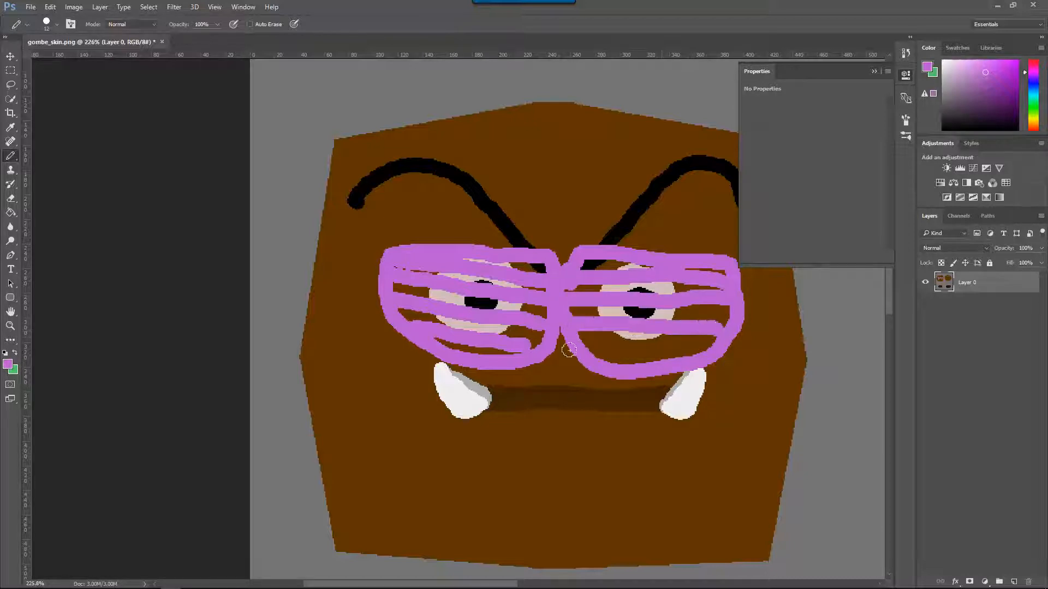
{"action": "left_click_drag", "start_coordinate": [569, 349], "coordinate": [712, 350]}
{"action": "mouse_move", "coordinate": [379, 265]}
{"action": "left_mouse_down"}
{"action": "mouse_move", "coordinate": [345, 260]}
{"action": "mouse_move", "coordinate": [308, 298]}
{"action": "left_mouse_up"}
{"action": "mouse_move", "coordinate": [764, 278]}
{"action": "left_mouse_down"}
{"action": "mouse_move", "coordinate": [801, 273]}
{"action": "mouse_move", "coordinate": [810, 304]}
{"action": "left_mouse_up"}
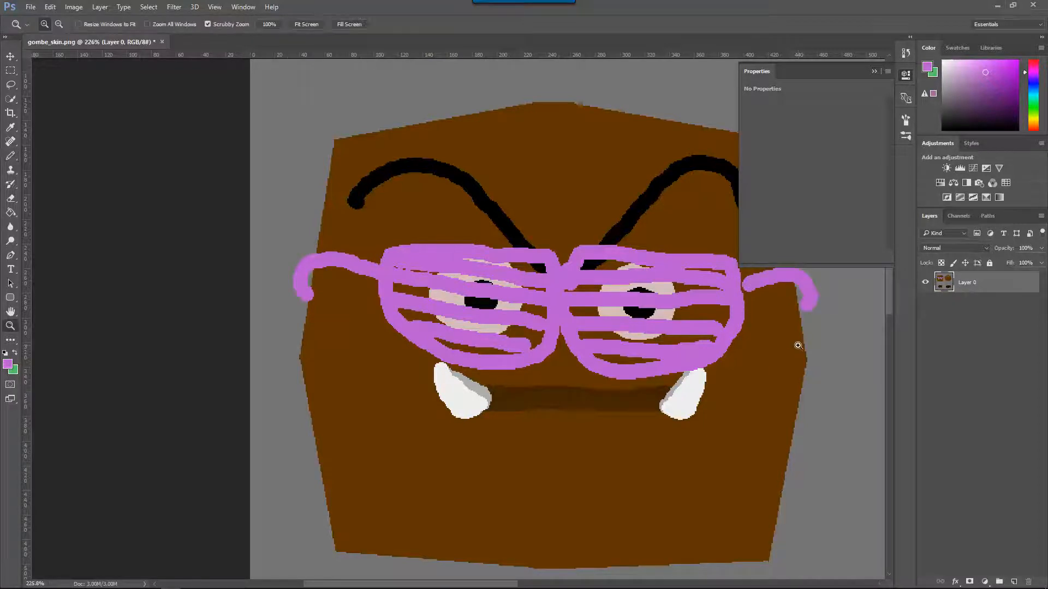
- Add a small purple squiggle to the grey area below the heads, save gombe_skin.png, and return to Unity
{"action": "scroll", "coordinate": [798, 346], "scroll_direction": "down", "scroll_amount": 5, "text": "alt"}
{"action": "scroll", "coordinate": [515, 316], "scroll_direction": "up", "scroll_amount": 2, "text": "alt"}
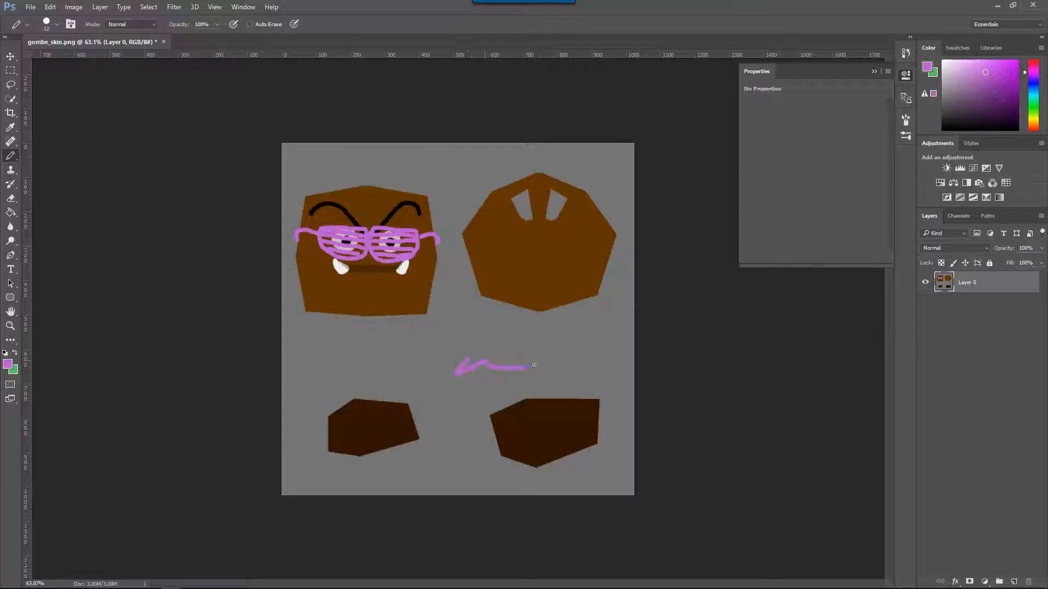
{"action": "left_click", "coordinate": [31, 7]}
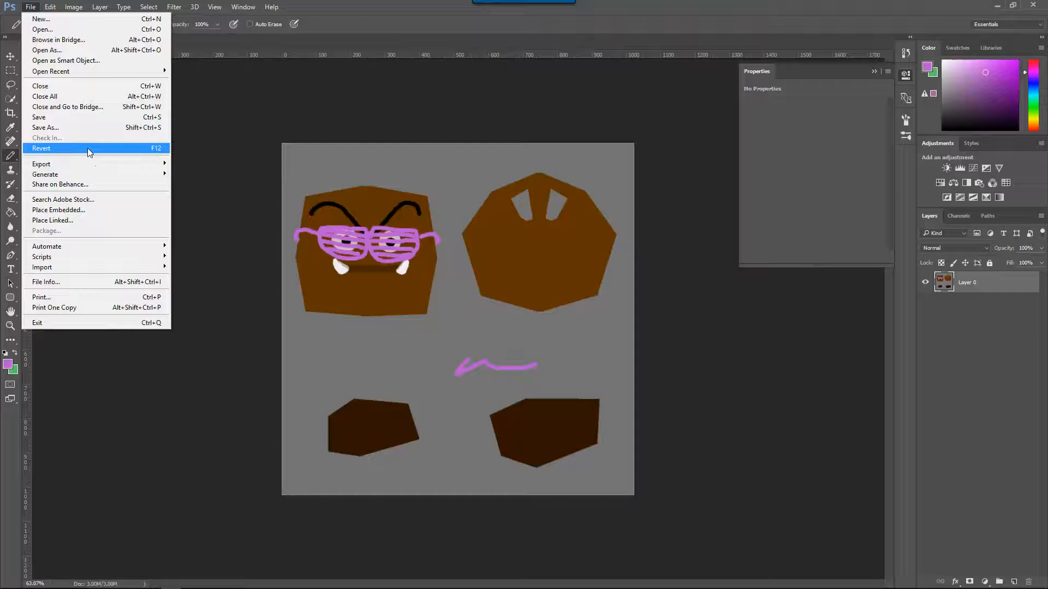
{"action": "left_click", "coordinate": [74, 118]}
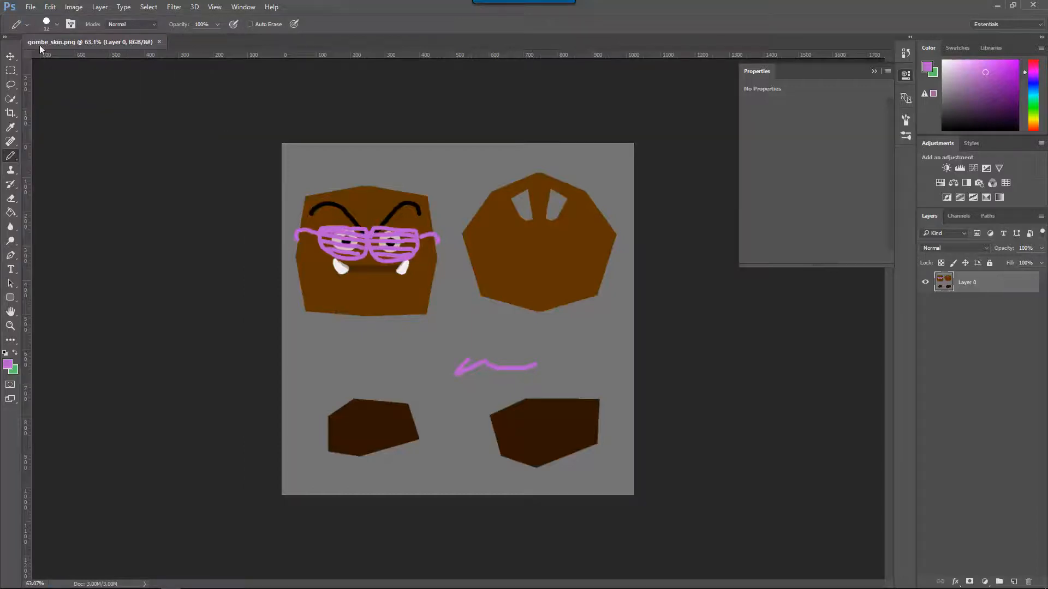
{"action": "left_click", "coordinate": [1036, 6]}
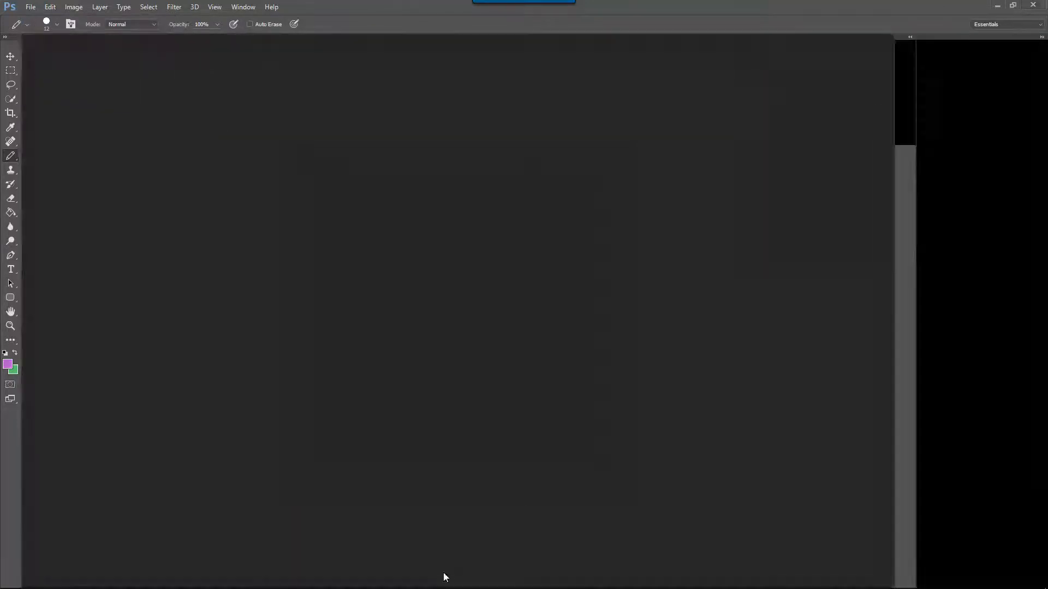
{"action": "left_click", "coordinate": [333, 389]}
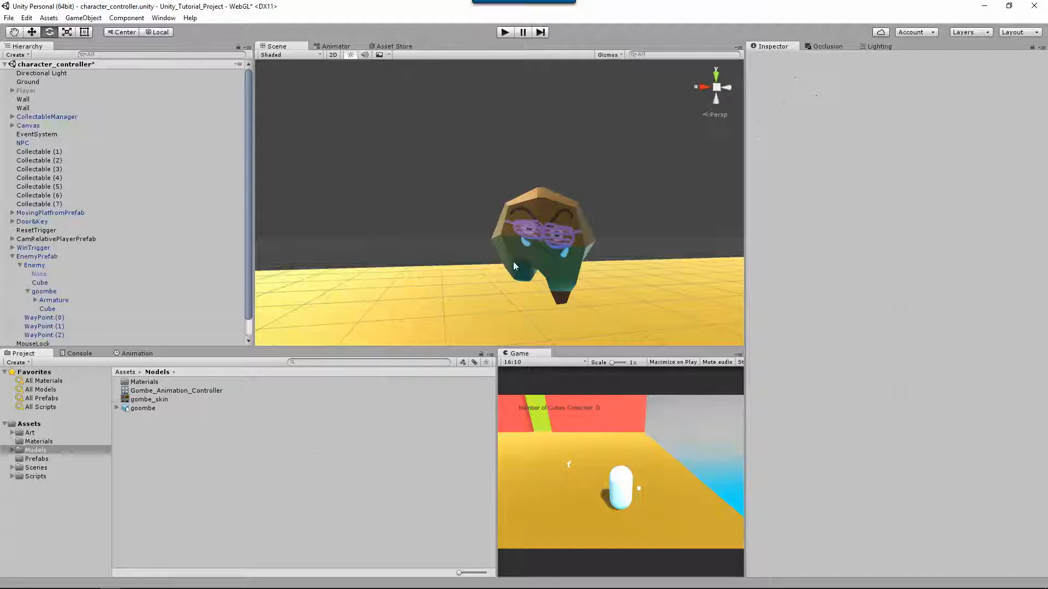
- Run the game to check the enemy wearing the repainted skin, and stop it
{"action": "left_click", "coordinate": [504, 32]}
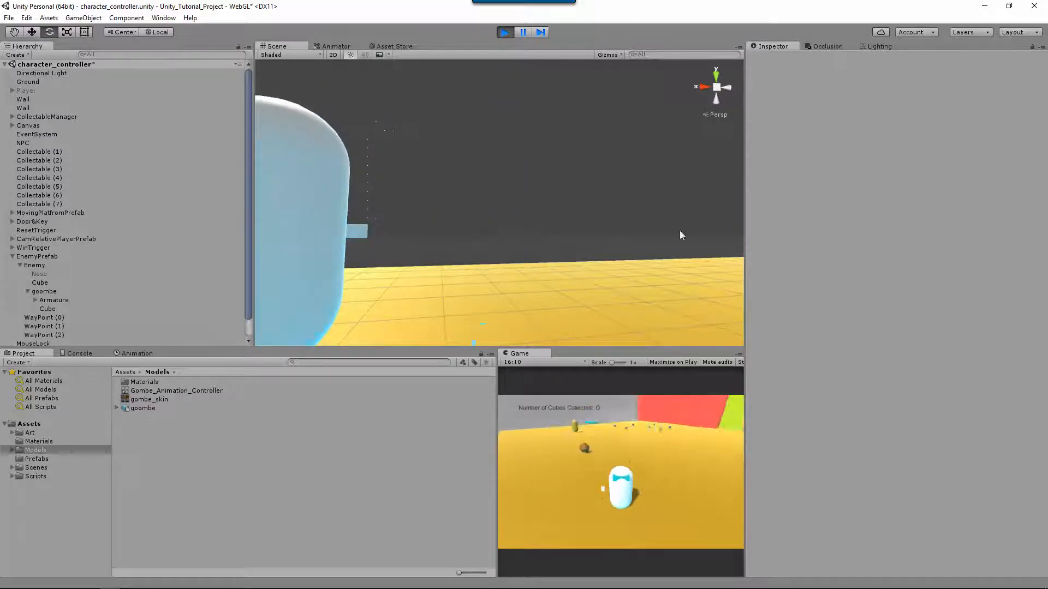
{"action": "left_click", "coordinate": [506, 32]}
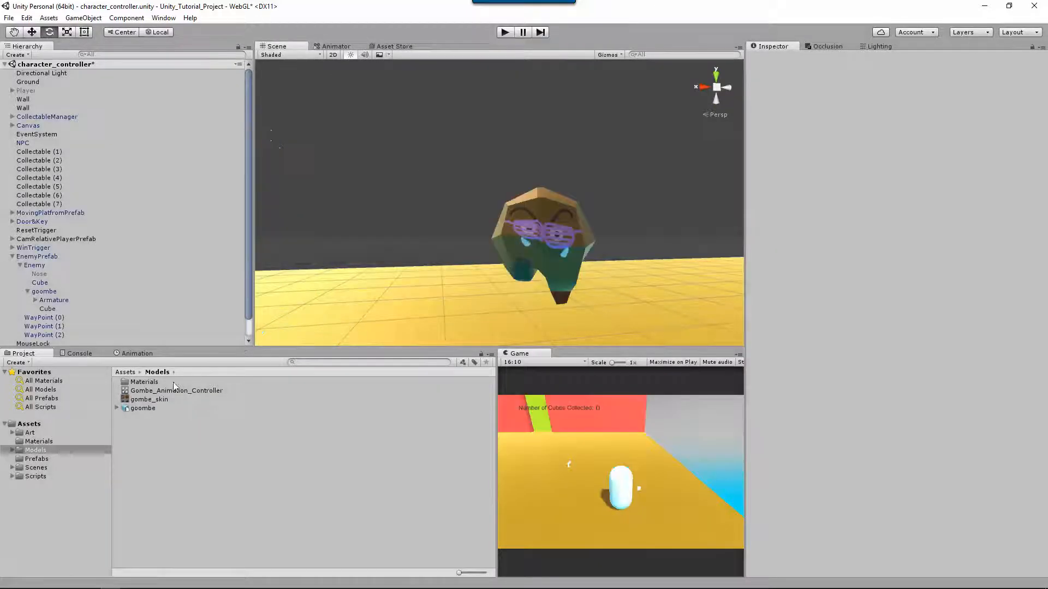
- Duplicate the gombe_skin texture and rename the original as gombe_skin_laddershades
{"action": "left_click", "coordinate": [158, 398]}
{"action": "key", "text": "ctrl+d"}
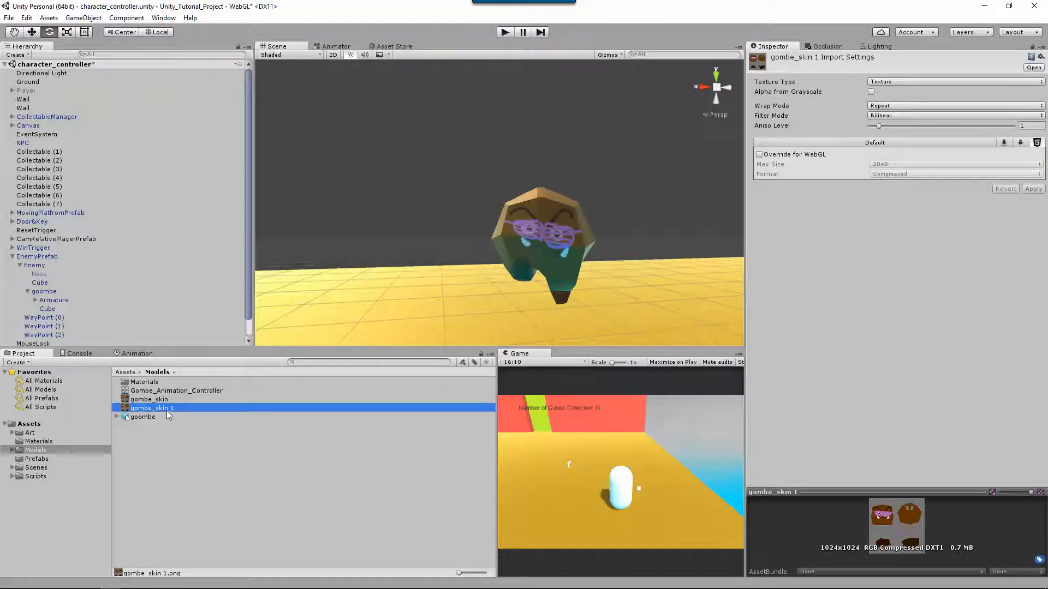
{"action": "left_click", "coordinate": [158, 403]}
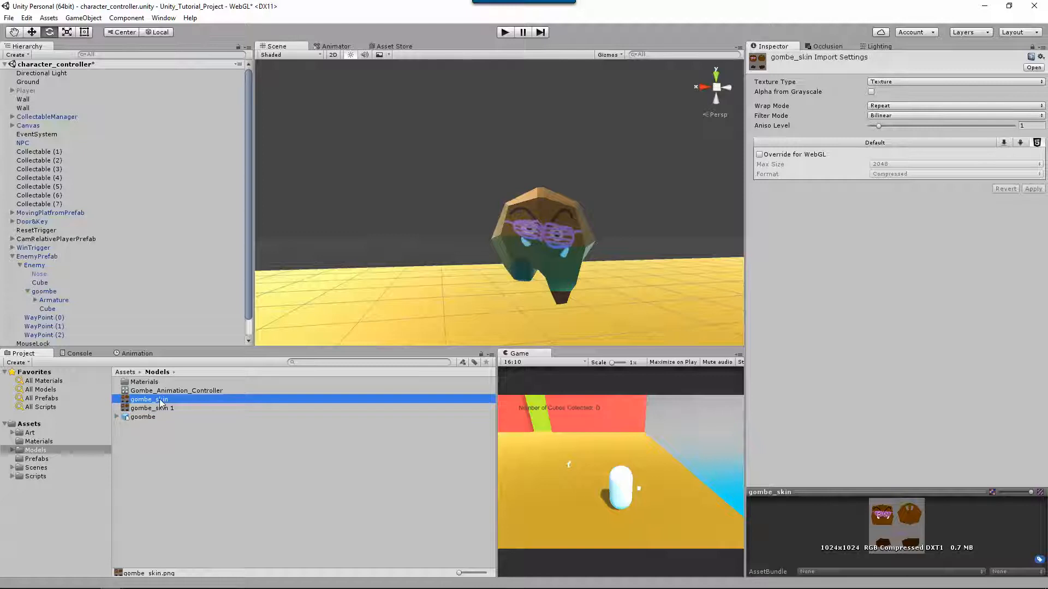
{"action": "left_click", "coordinate": [173, 400]}
{"action": "type", "text": "_ladd"}
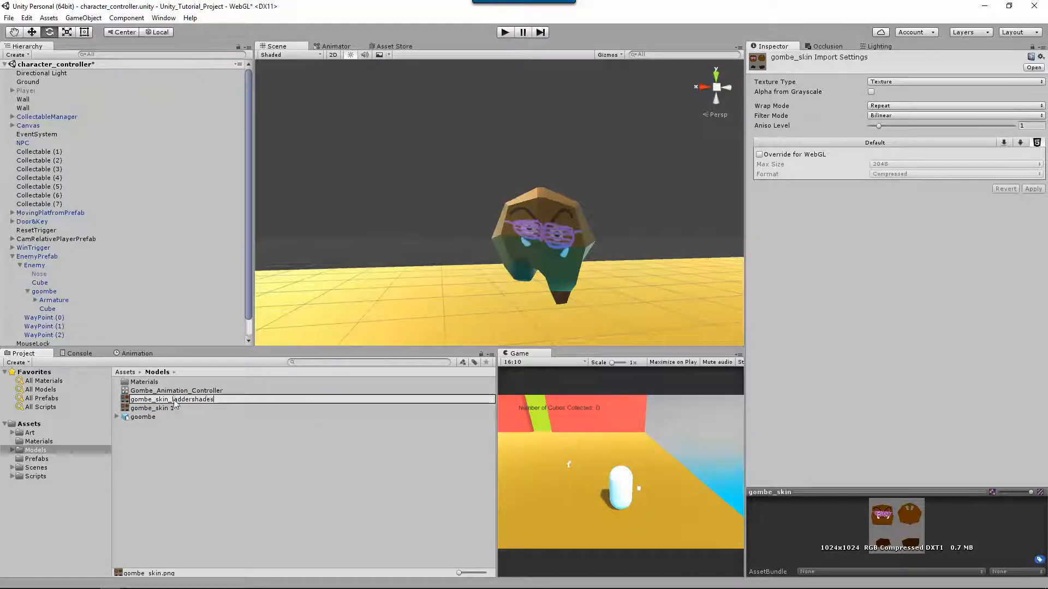
{"action": "type", "text": "ershades"}
{"action": "key", "text": "Return"}
- Preview the duplicate texture gombe_skin 1, locate it in File Explorer, and open it in Adobe Photoshop CC 2015.5
{"action": "double_click", "coordinate": [173, 399]}
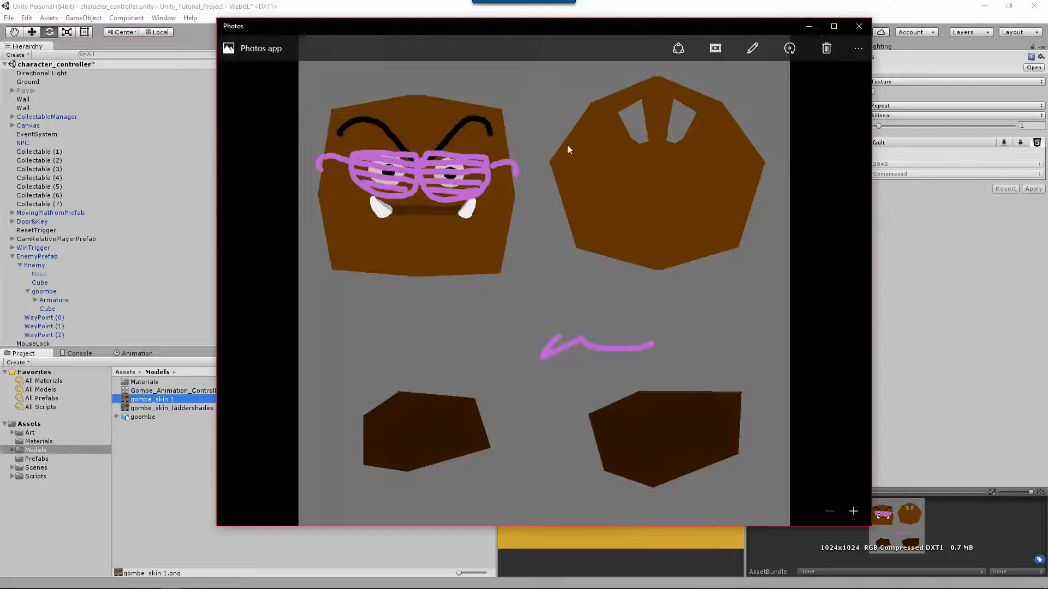
{"action": "left_click", "coordinate": [859, 26]}
{"action": "right_click", "coordinate": [194, 394]}
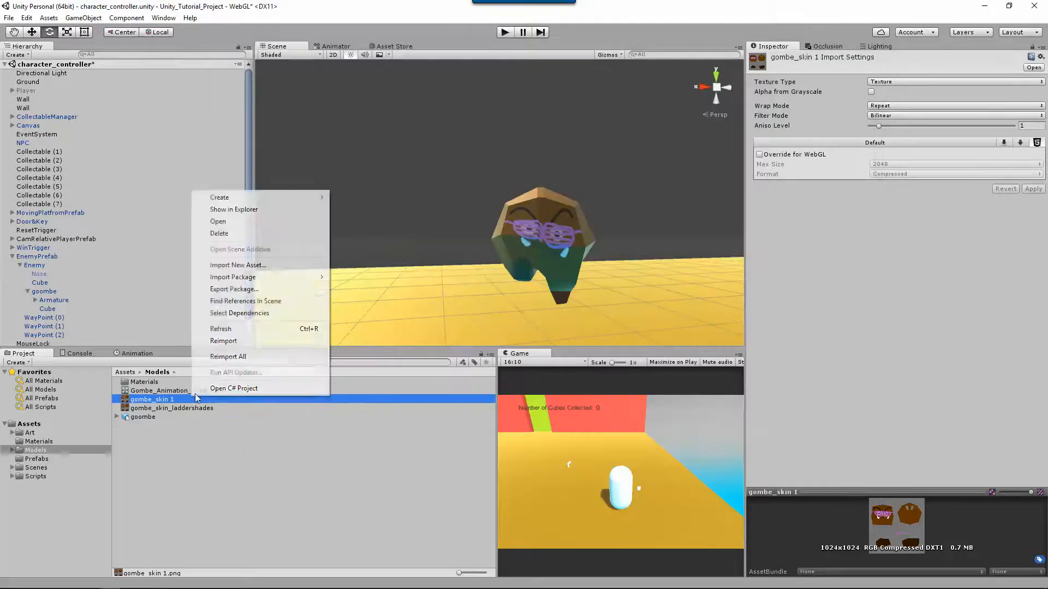
{"action": "left_click", "coordinate": [255, 208]}
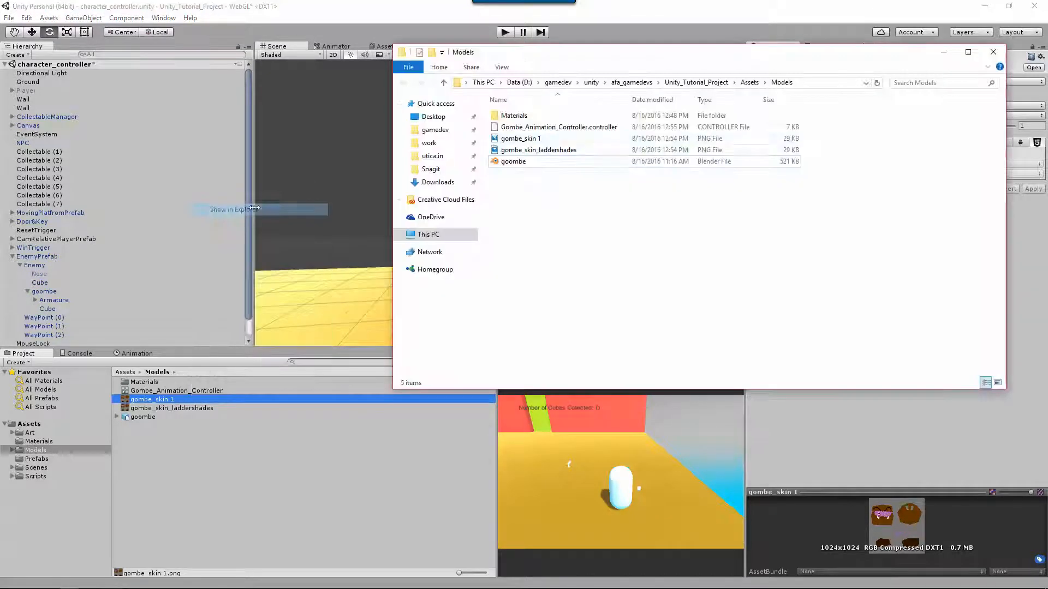
{"action": "left_click", "coordinate": [540, 139]}
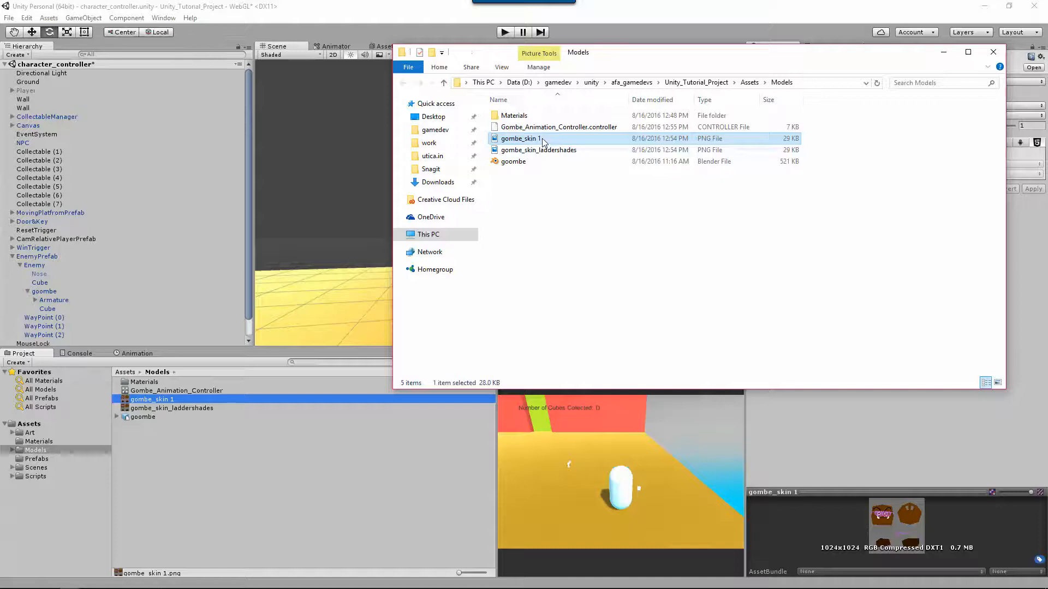
{"action": "double_click", "coordinate": [543, 141]}
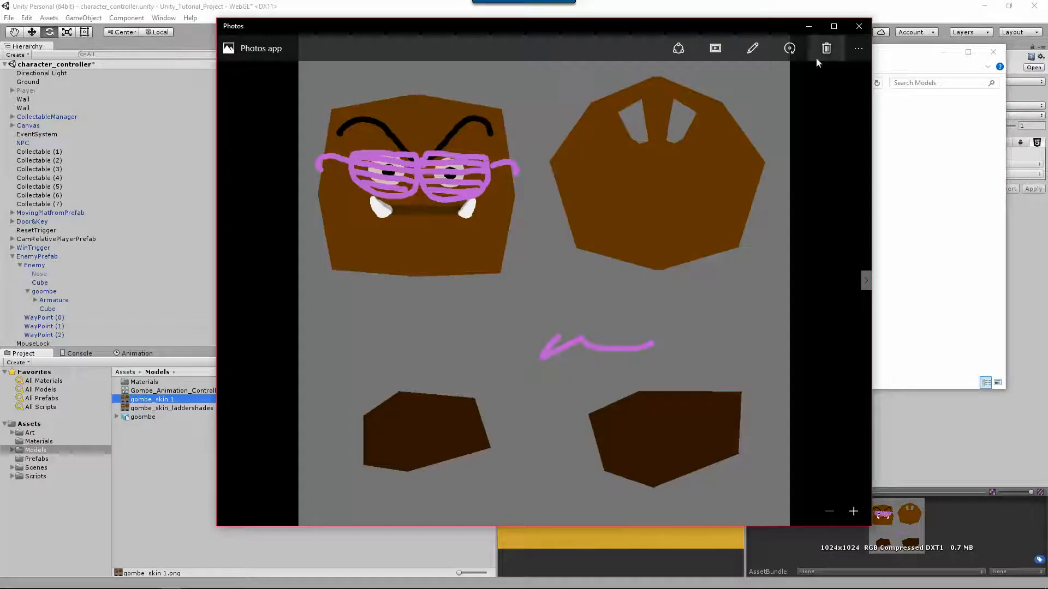
{"action": "left_click", "coordinate": [859, 26]}
{"action": "right_click", "coordinate": [520, 139]}
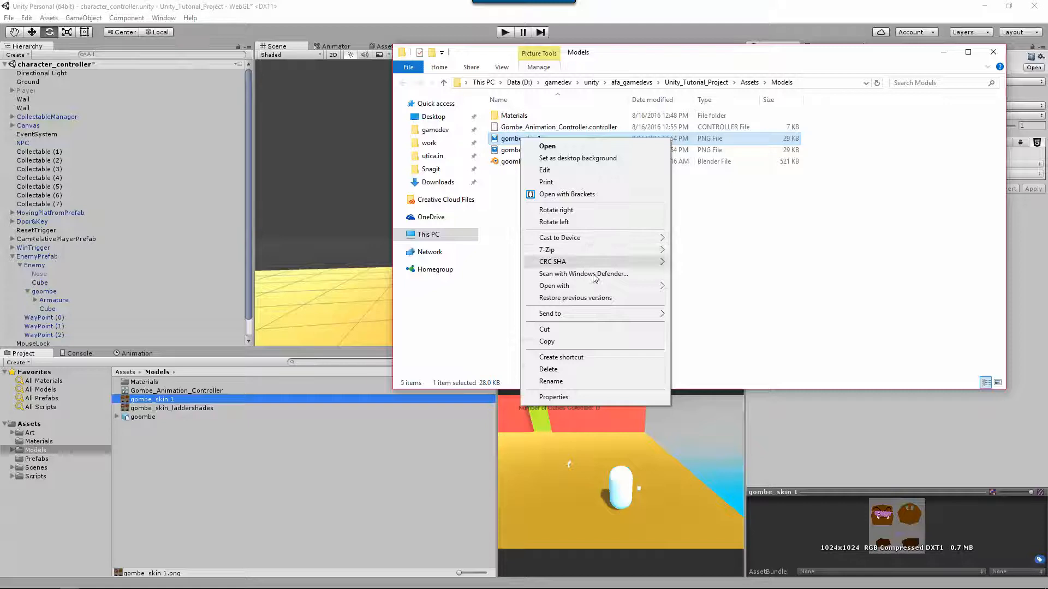
{"action": "mouse_move", "coordinate": [595, 288]}
{"action": "left_click", "coordinate": [727, 287]}
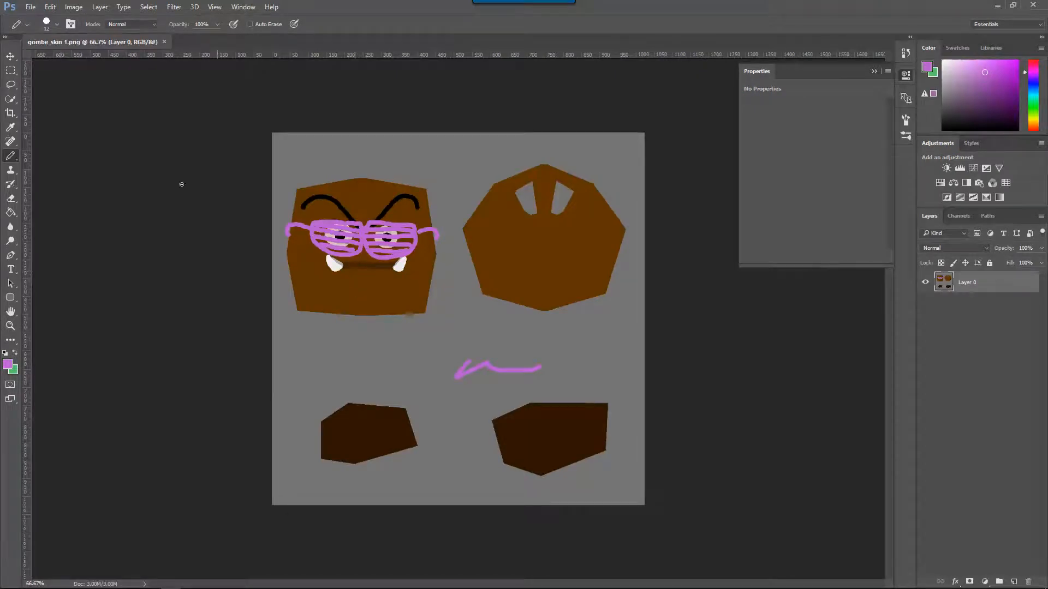
- Fill the brown areas of the goombe's face and the back of its head with purple
{"action": "key", "text": "g"}
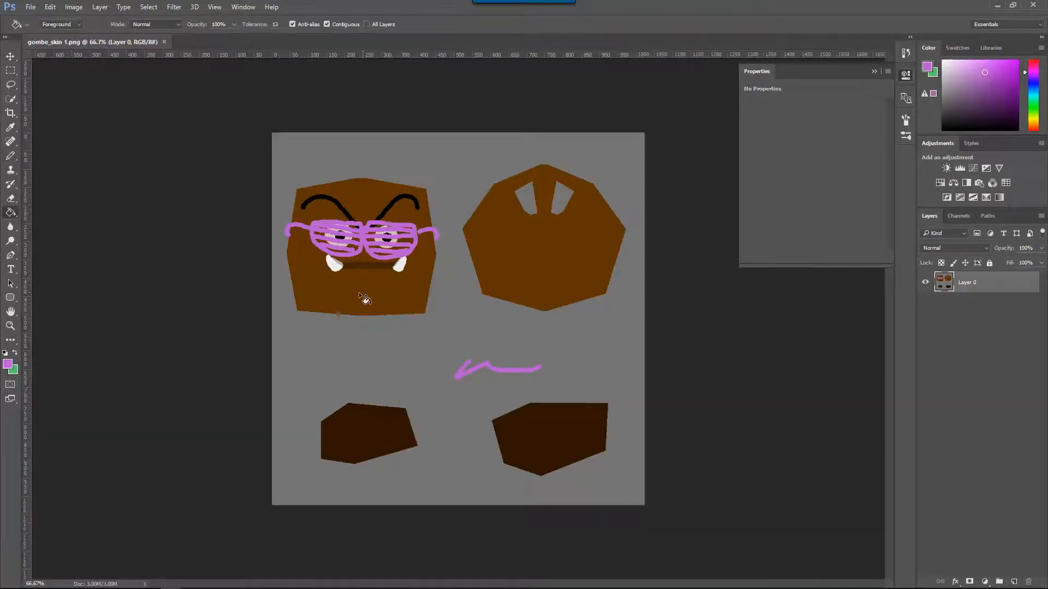
{"action": "left_click", "coordinate": [360, 296]}
{"action": "left_click", "coordinate": [533, 262]}
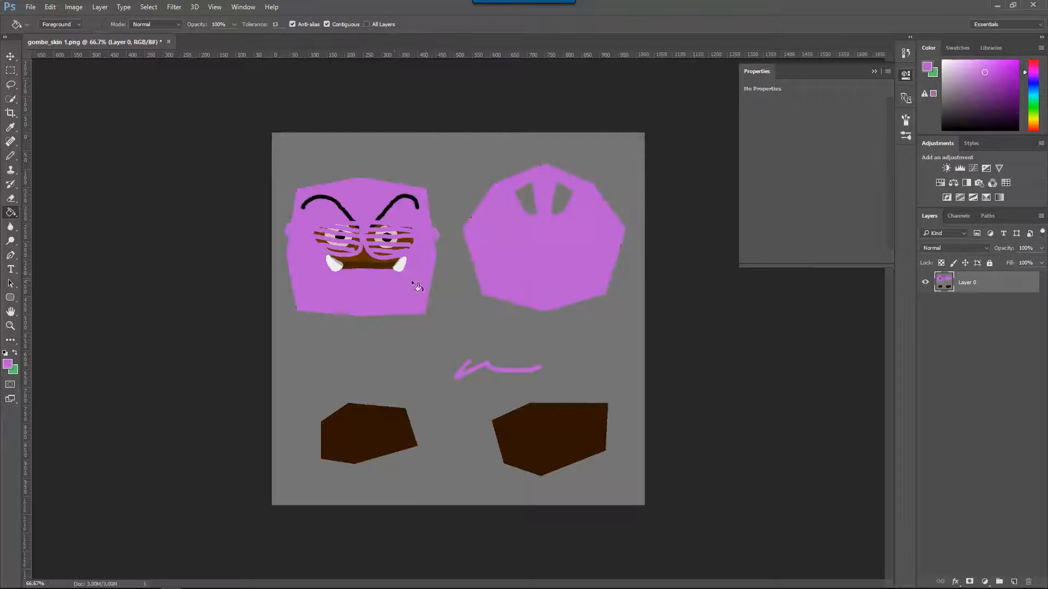
{"action": "left_click", "coordinate": [365, 260]}
- Enlarge the pencil brush and paint over the eyes, brows, mouth and fangs in purple
{"action": "key", "text": "b"}
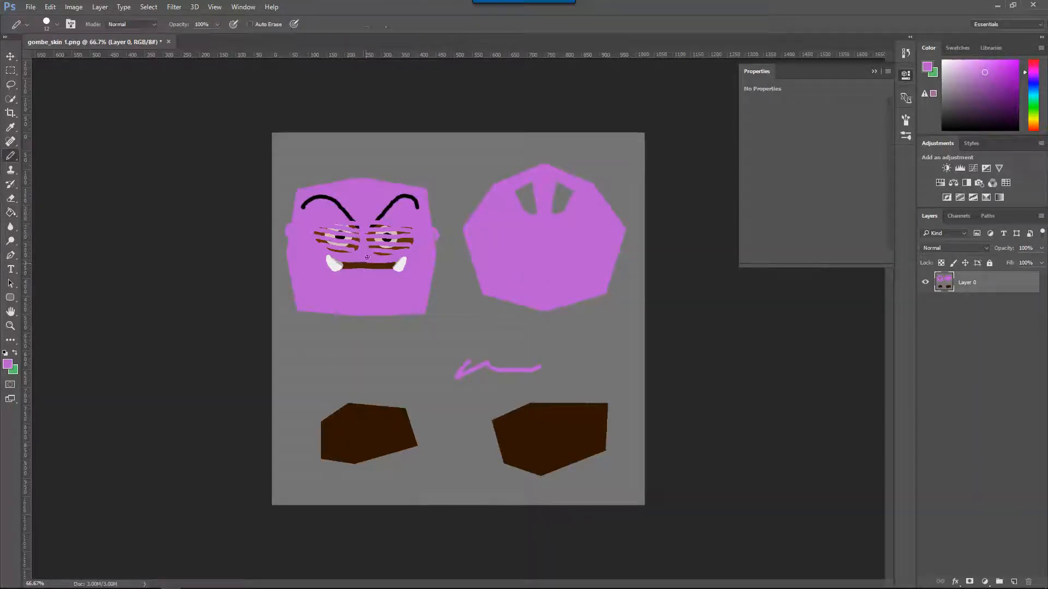
{"action": "key", "text": "bracketright"}
{"action": "mouse_move", "coordinate": [357, 265]}
{"action": "left_mouse_down"}
{"action": "mouse_move", "coordinate": [382, 256]}
{"action": "mouse_move", "coordinate": [393, 229]}
{"action": "mouse_move", "coordinate": [338, 229]}
{"action": "mouse_move", "coordinate": [365, 236]}
{"action": "mouse_move", "coordinate": [317, 207]}
{"action": "mouse_move", "coordinate": [399, 210]}
{"action": "left_mouse_up"}
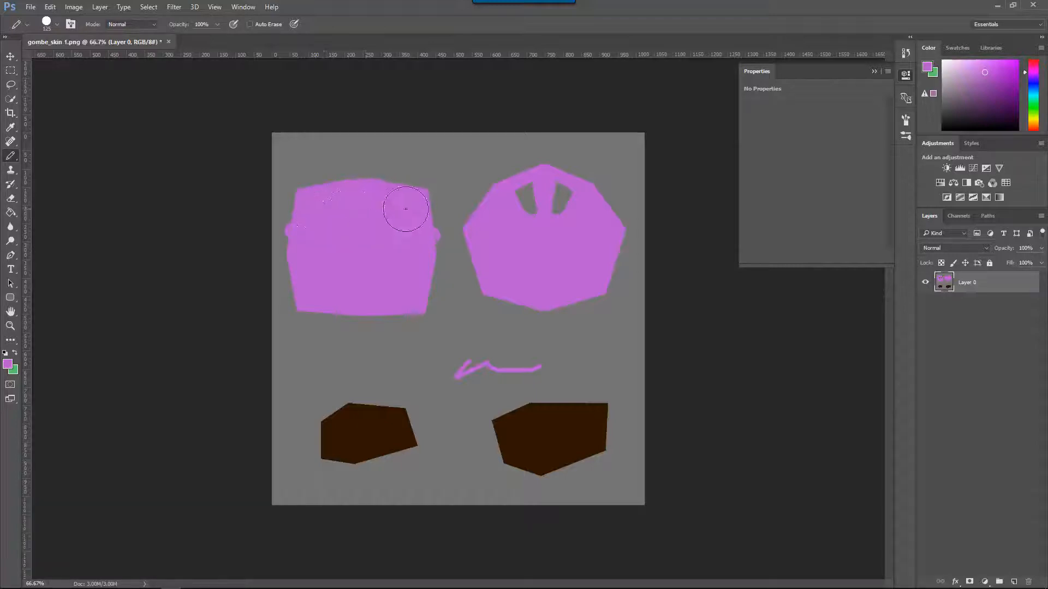
{"action": "key", "text": "alt+Tab"}
{"action": "key", "text": "alt+Tab"}
{"action": "key", "text": "alt+Tab"}
{"action": "key", "text": "alt+Tab"}
{"action": "key", "text": "alt+Tab"}
{"action": "key", "text": "alt+Tab"}
{"action": "key", "text": "alt+Tab"}
{"action": "key", "text": "alt+Tab"}
- Paint two round light-grey eyes side by side on the goombe's purple face with the pencil
{"action": "left_click", "coordinate": [386, 231]}
{"action": "left_click", "coordinate": [325, 230]}
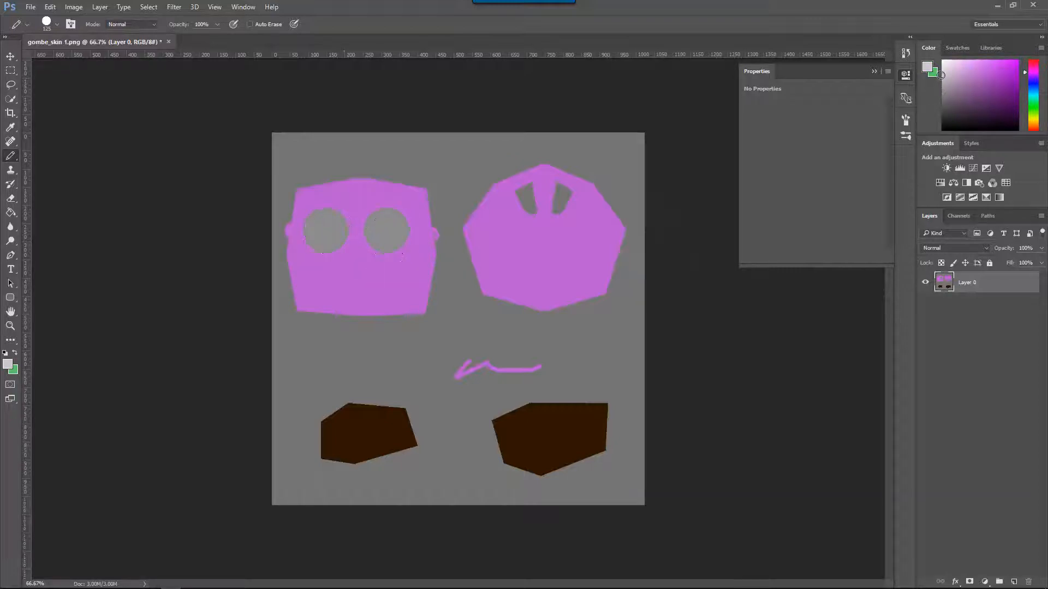
{"action": "left_click", "coordinate": [388, 230]}
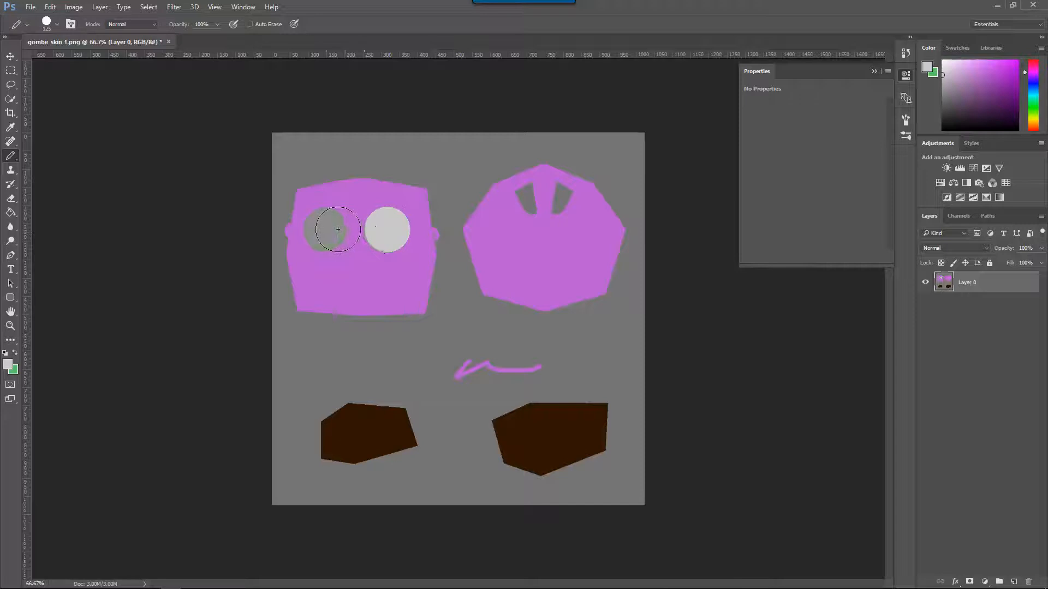
{"action": "left_click", "coordinate": [326, 228]}
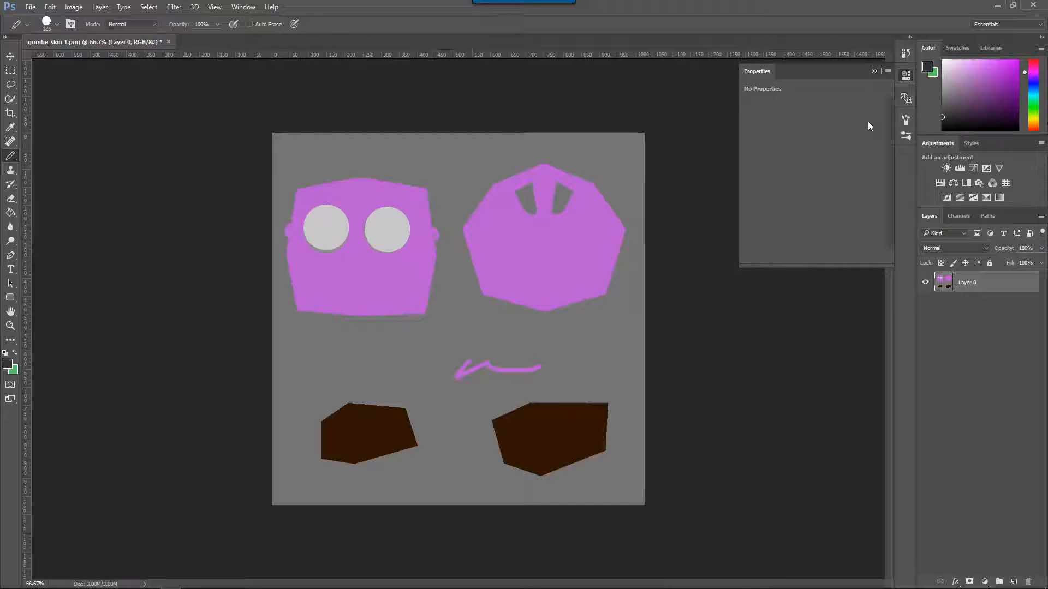
- Shrink the pencil brush and add dark pupils, a short grey mouth and two pinkish-red cheeks to the face
{"action": "key", "text": "bracketleft"}
{"action": "left_click_drag", "start_coordinate": [321, 281], "coordinate": [404, 273]}
{"action": "key", "text": "ctrl+z"}
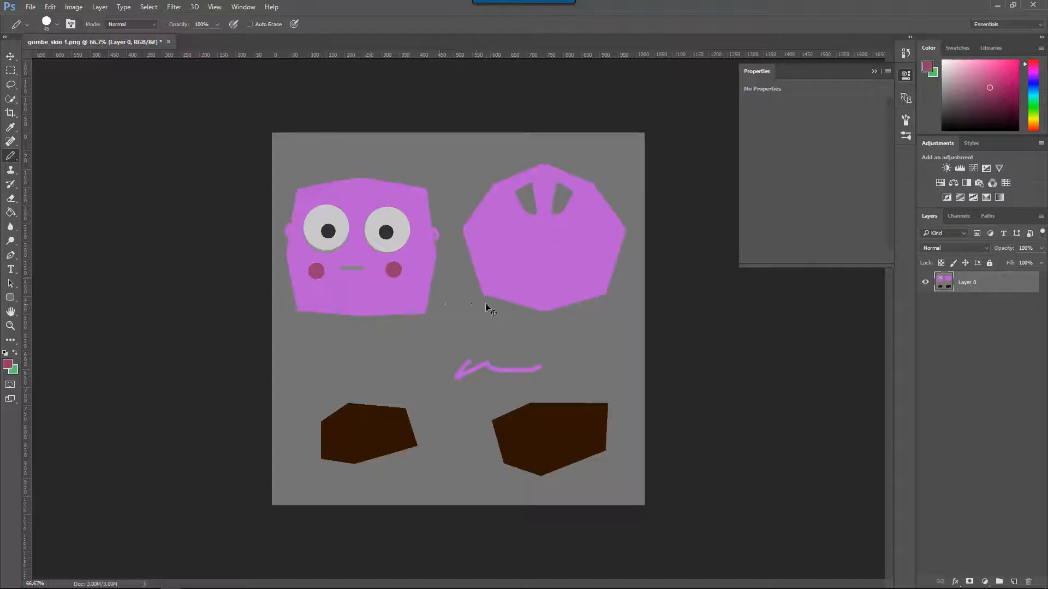
- Save the repainted gombe_skin 1 texture, switch back to Unity and close the File Explorer window
{"action": "key", "text": "ctrl+s"}
{"action": "left_click", "coordinate": [1000, 6]}
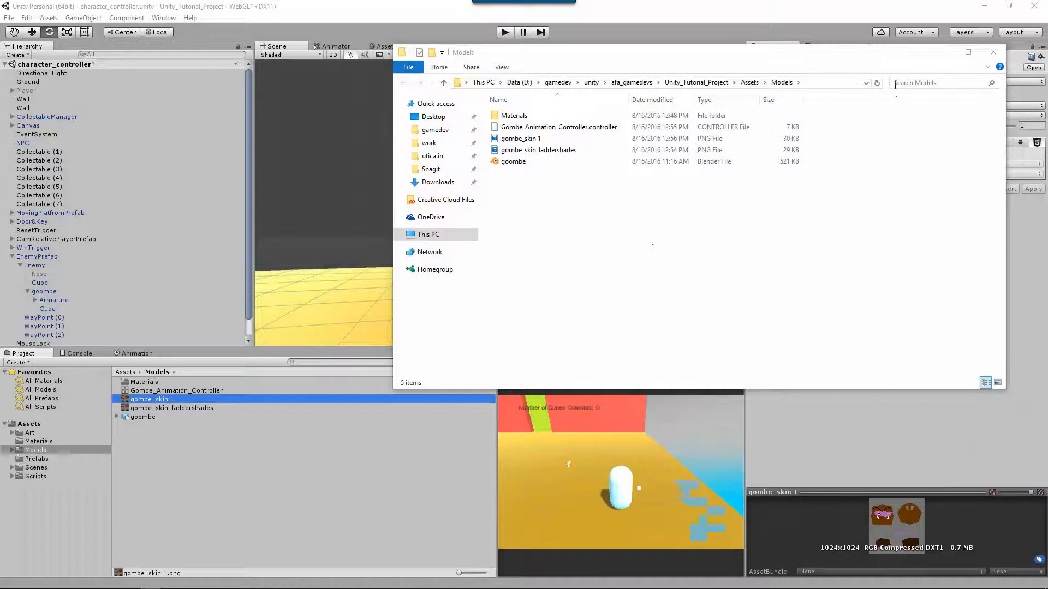
{"action": "left_click", "coordinate": [993, 52]}
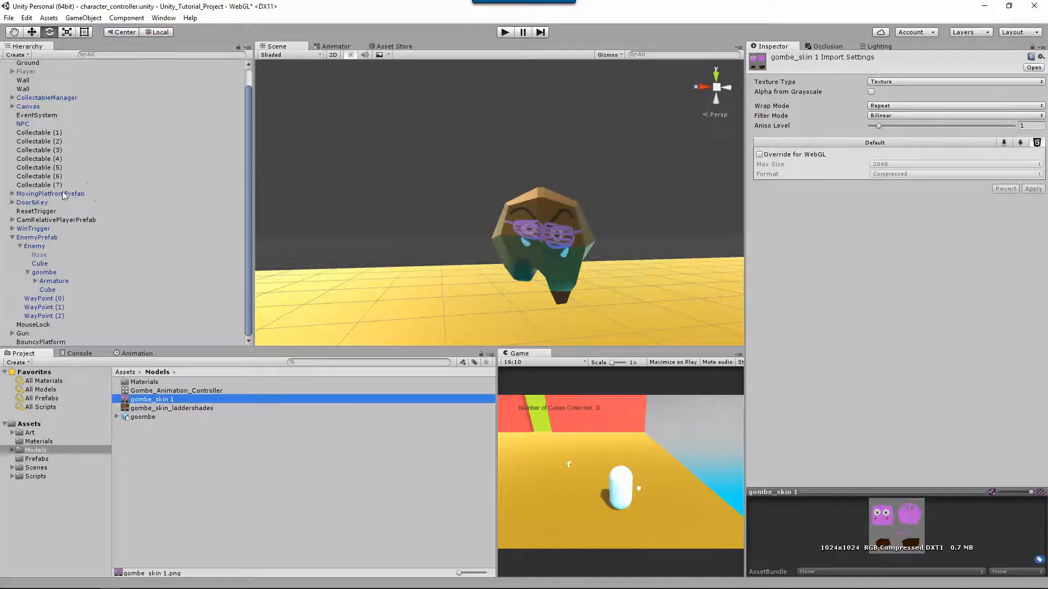
- Collapse EnemyPrefab in the scene hierarchy and duplicate it
{"action": "left_click", "coordinate": [12, 237]}
{"action": "left_click", "coordinate": [110, 256]}
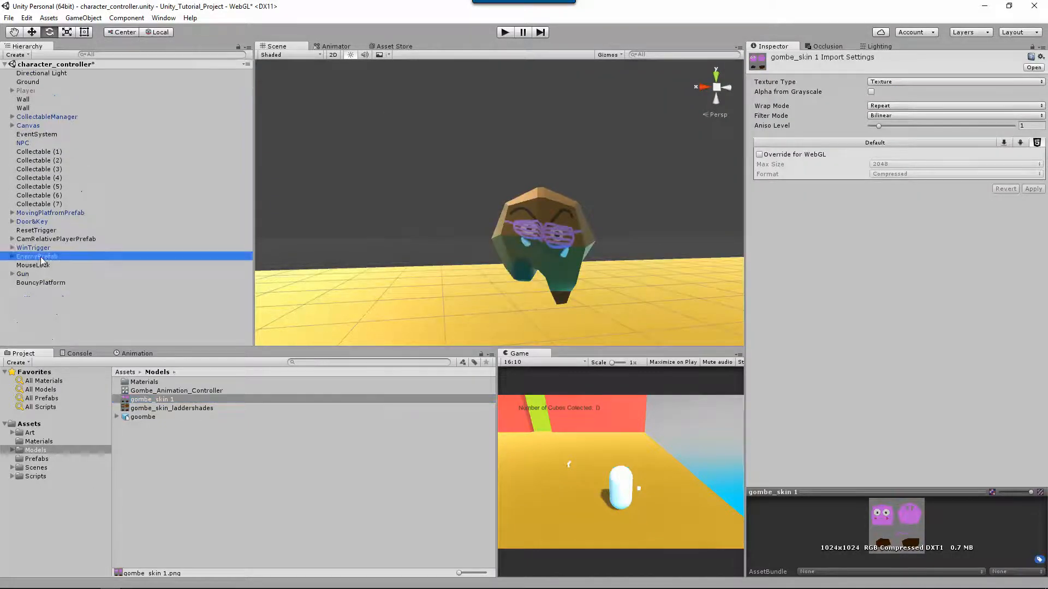
{"action": "key", "text": "ctrl+d"}
- Move the duplicated enemy across the yellow ground, away from the original enemy
{"action": "scroll", "coordinate": [440, 250], "scroll_direction": "down", "scroll_amount": 5}
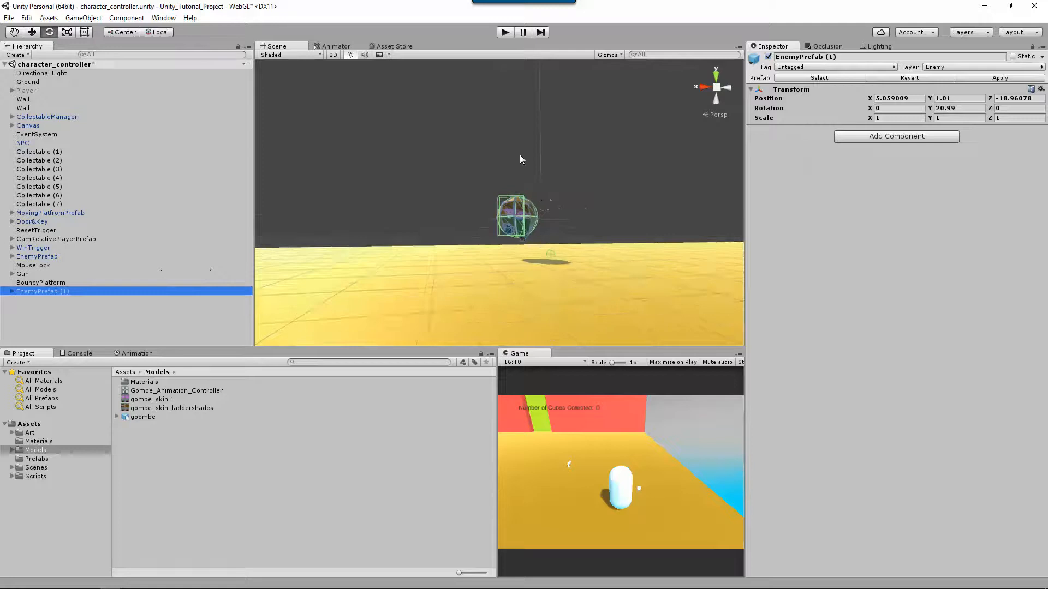
{"action": "right_click_drag", "start_coordinate": [520, 156], "coordinate": [526, 199]}
{"action": "scroll", "coordinate": [529, 174], "scroll_direction": "down", "scroll_amount": 4}
{"action": "middle_click_drag", "start_coordinate": [534, 152], "coordinate": [533, 177]}
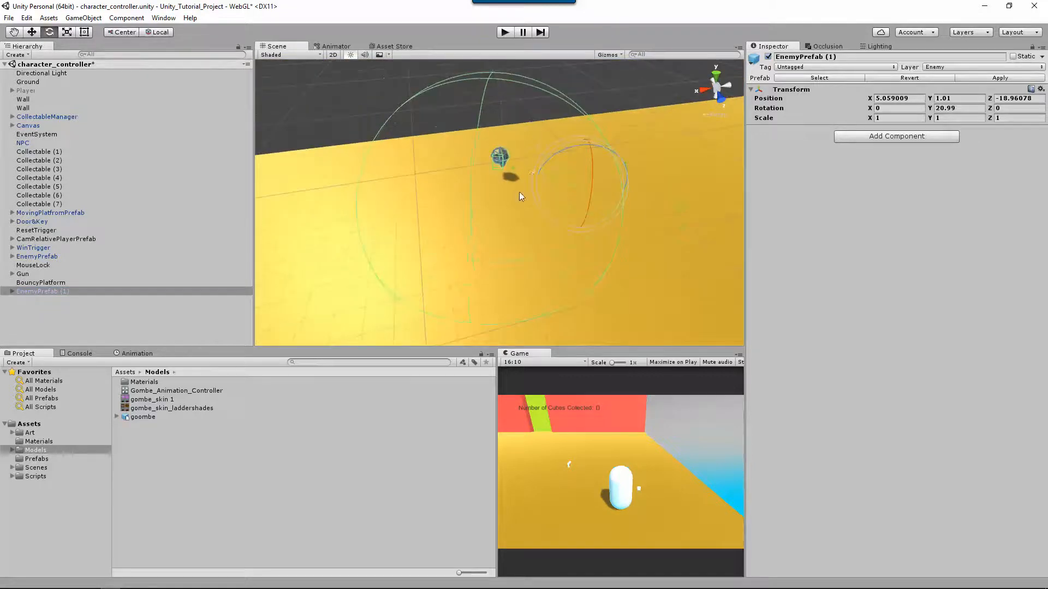
{"action": "scroll", "coordinate": [526, 190], "scroll_direction": "down", "scroll_amount": 3}
{"action": "key", "text": "w"}
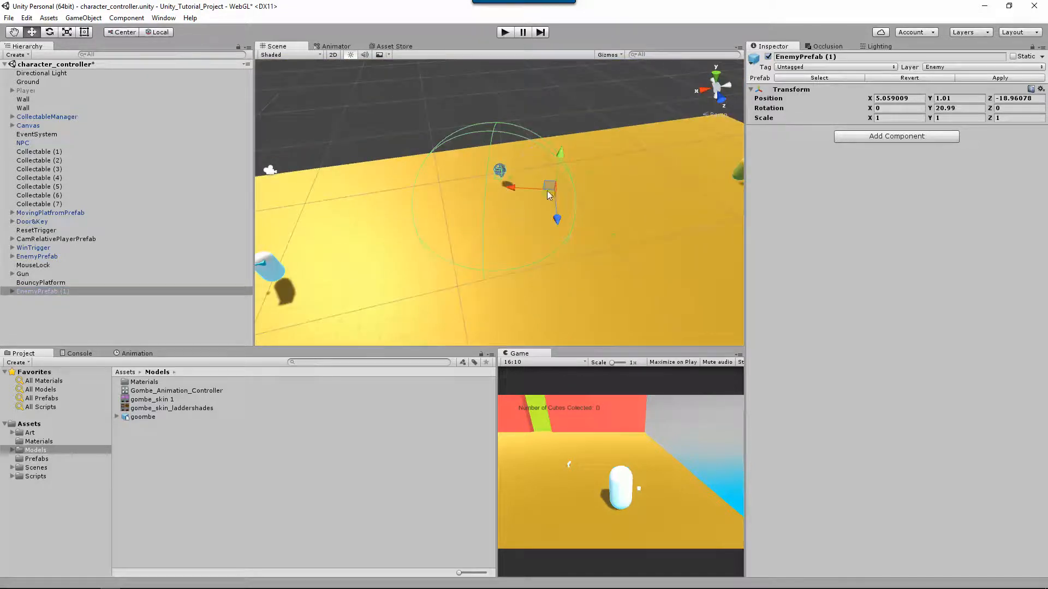
{"action": "left_click_drag", "start_coordinate": [549, 191], "coordinate": [692, 321]}
- Try to apply the gombe_skin 1 texture to the parent goombe object of EnemyPrefab (1)
{"action": "scroll", "coordinate": [583, 243], "scroll_direction": "down", "scroll_amount": 3}
{"action": "right_click_drag", "start_coordinate": [581, 243], "coordinate": [581, 216]}
{"action": "scroll", "coordinate": [574, 230], "scroll_direction": "up", "scroll_amount": 6}
{"action": "left_click", "coordinate": [518, 273]}
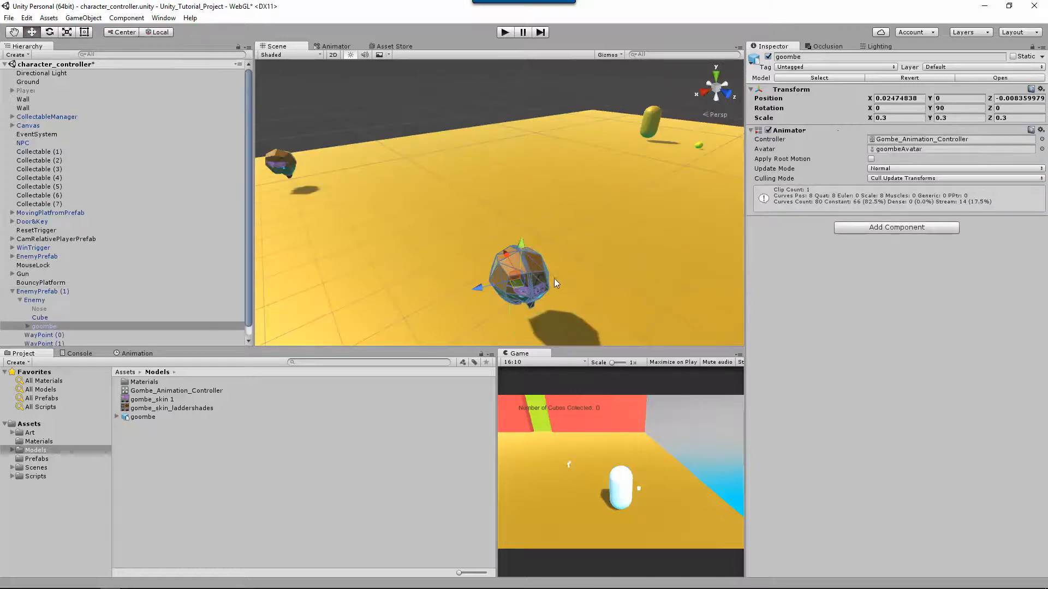
{"action": "key", "text": "f"}
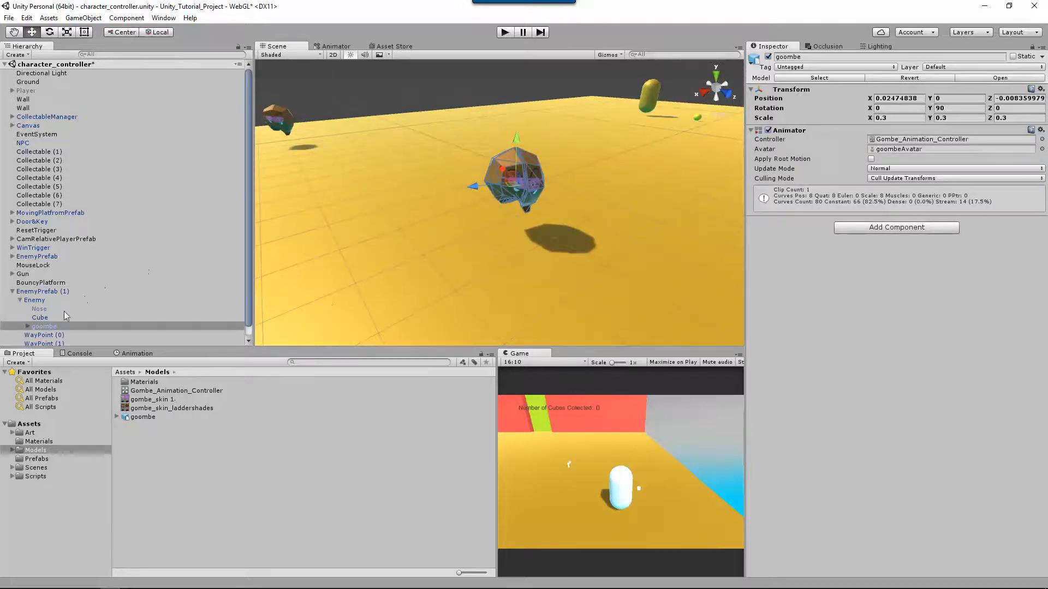
{"action": "left_click", "coordinate": [64, 317]}
{"action": "left_click", "coordinate": [72, 327]}
{"action": "left_click_drag", "start_coordinate": [148, 399], "coordinate": [855, 293]}
- Apply the gombe_skin 1 texture to the Cube mesh inside the goombe of EnemyPrefab (1)
{"action": "left_click", "coordinate": [28, 327]}
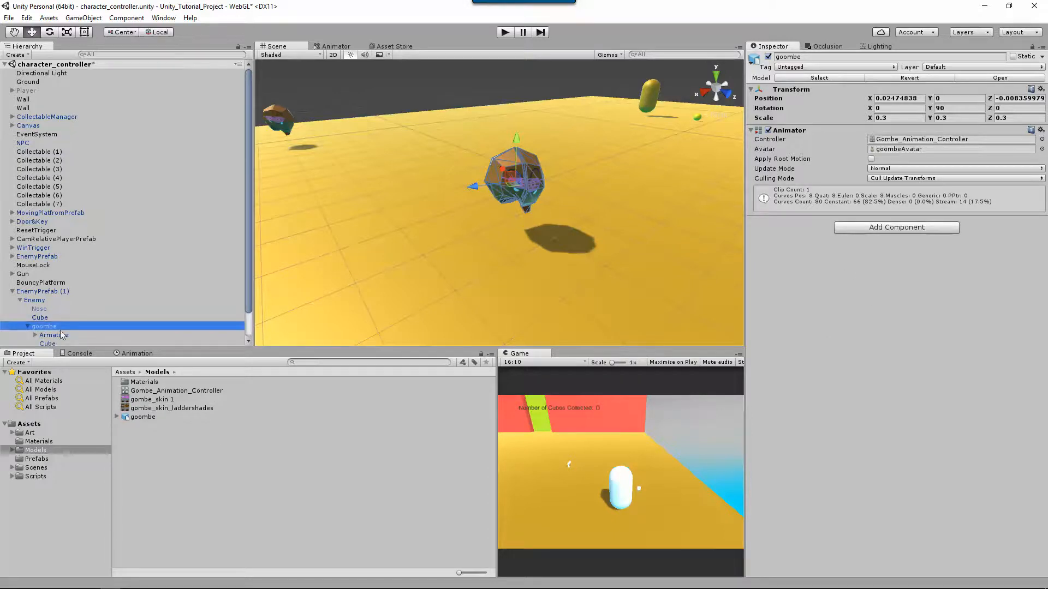
{"action": "left_click", "coordinate": [48, 315]}
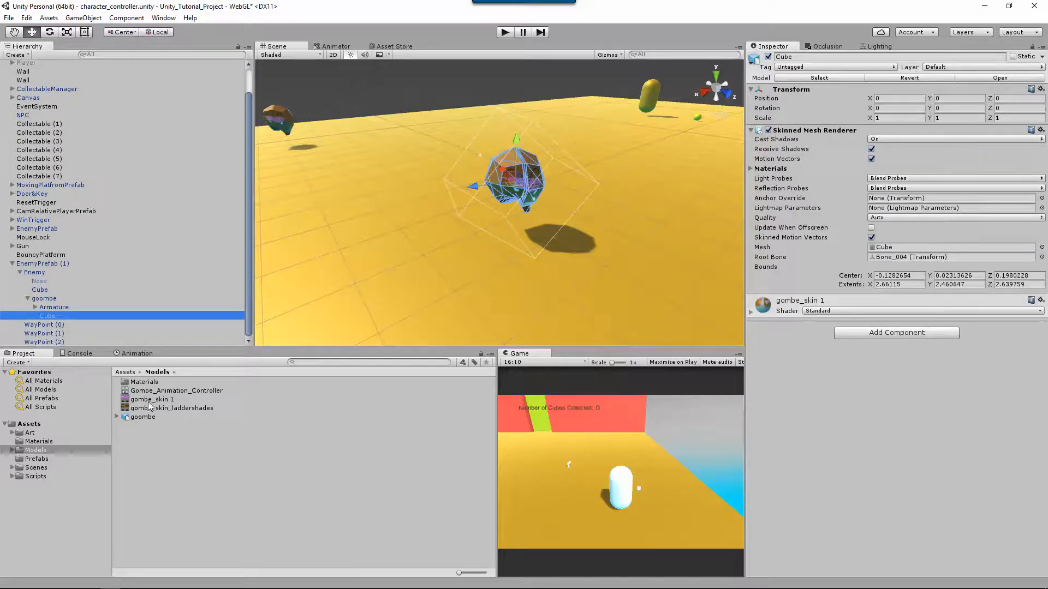
{"action": "left_click_drag", "start_coordinate": [148, 402], "coordinate": [839, 401]}
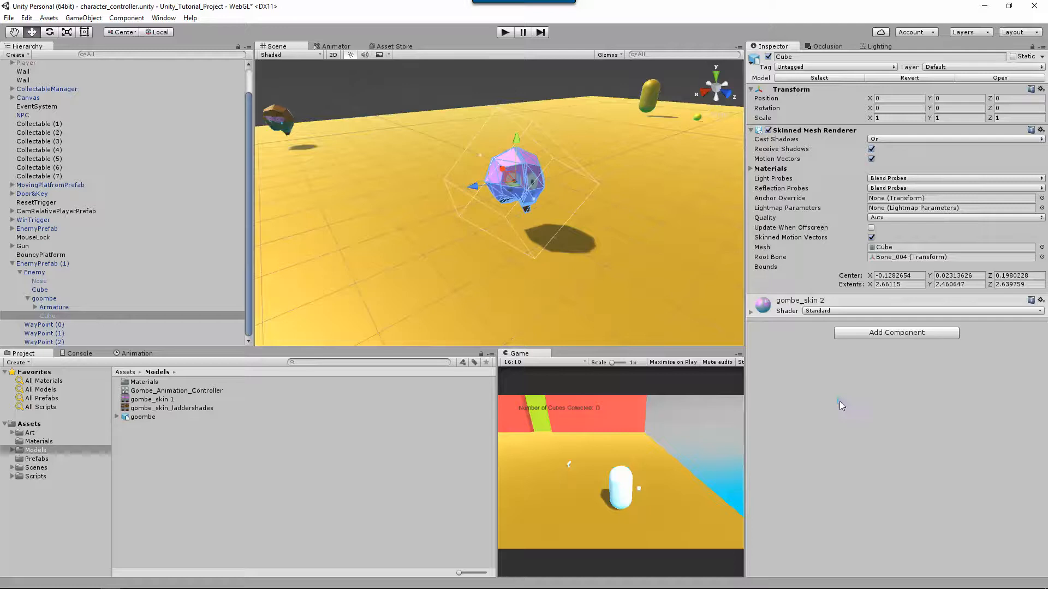
- Playtest the scene by moving and jumping the player around both goombe enemies, and stop play mode
{"action": "right_click_drag", "start_coordinate": [505, 158], "coordinate": [552, 204]}
{"action": "scroll", "coordinate": [561, 196], "scroll_direction": "up", "scroll_amount": 5}
{"action": "scroll", "coordinate": [552, 204], "scroll_direction": "up", "scroll_amount": 2}
{"action": "scroll", "coordinate": [544, 208], "scroll_direction": "down", "scroll_amount": 7}
{"action": "middle_click_drag", "start_coordinate": [517, 203], "coordinate": [515, 204]}
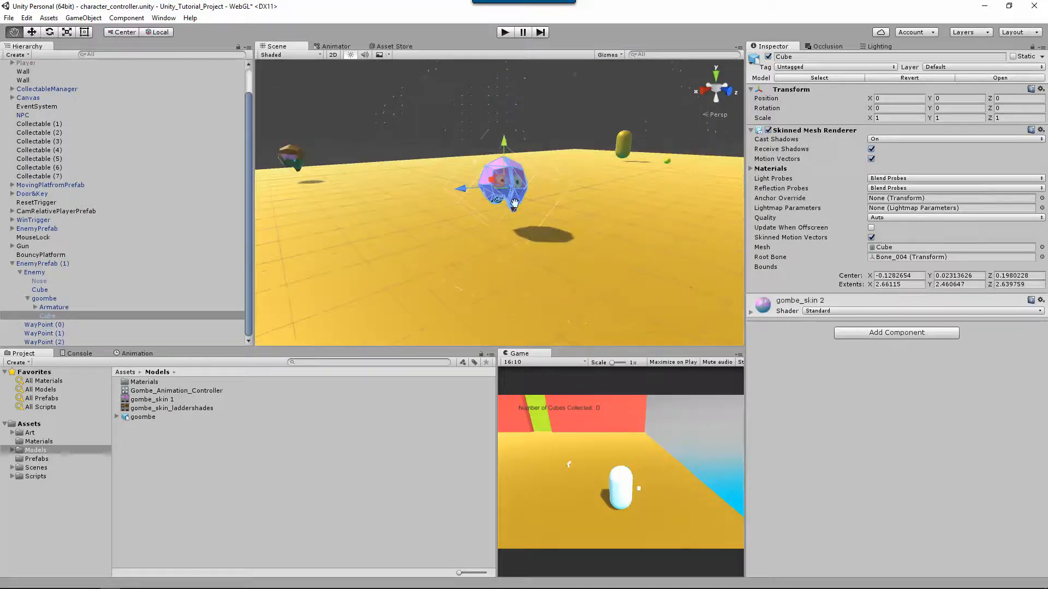
{"action": "right_click_drag", "start_coordinate": [515, 204], "coordinate": [380, 103]}
{"action": "left_click", "coordinate": [505, 33]}
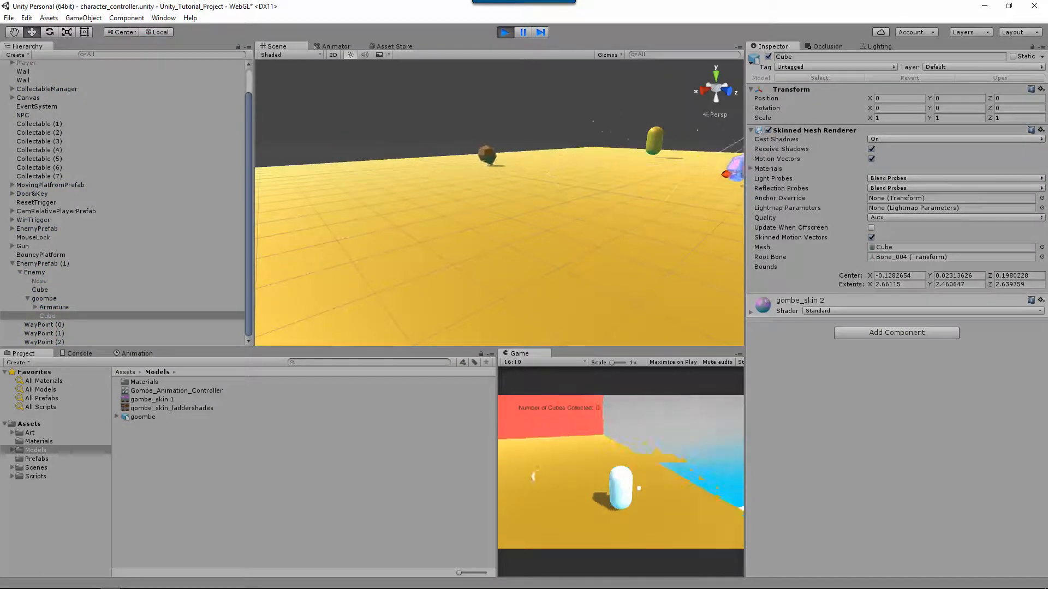
{"action": "key", "text": "w"}
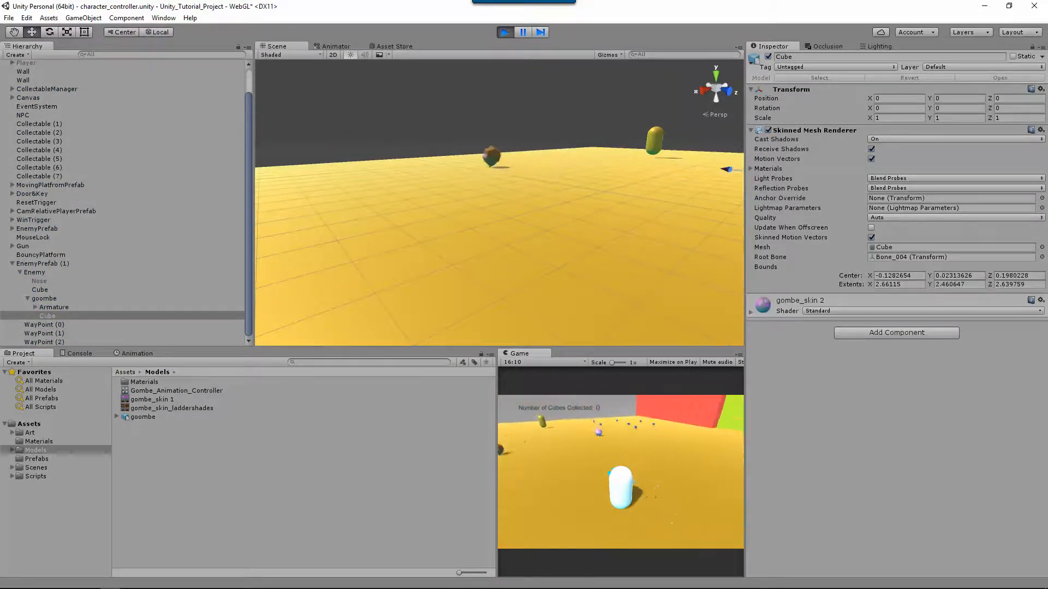
{"action": "key", "text": "s"}
{"action": "key", "text": "space"}
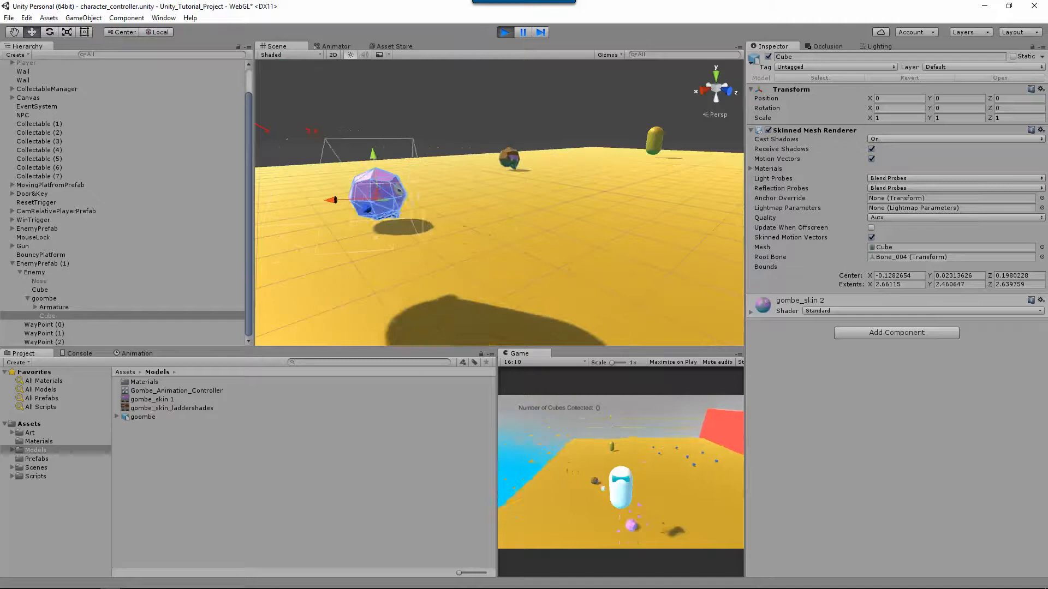
{"action": "key", "text": "w"}
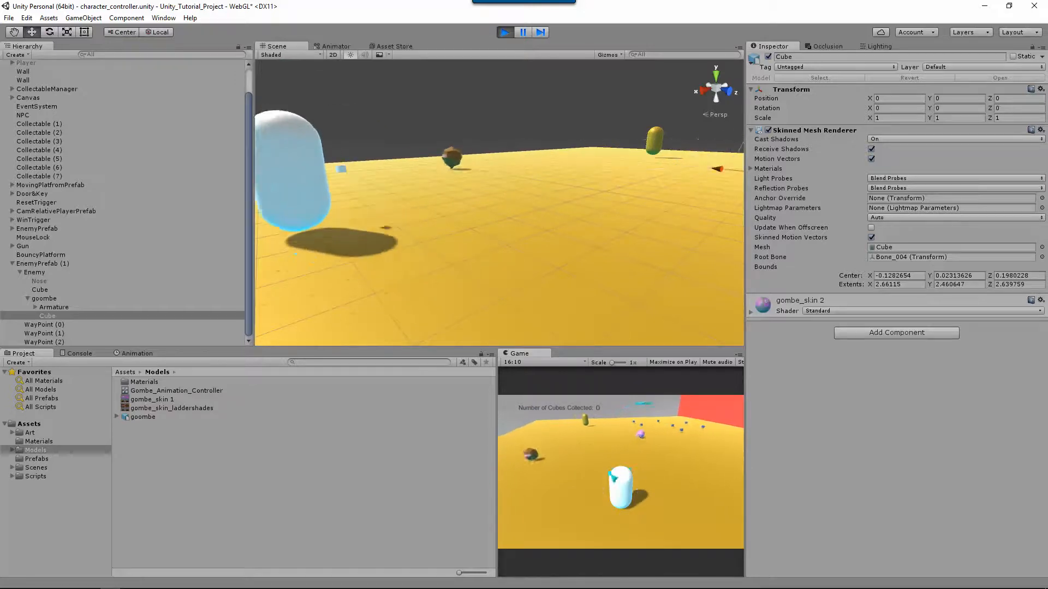
{"action": "key", "text": "a"}
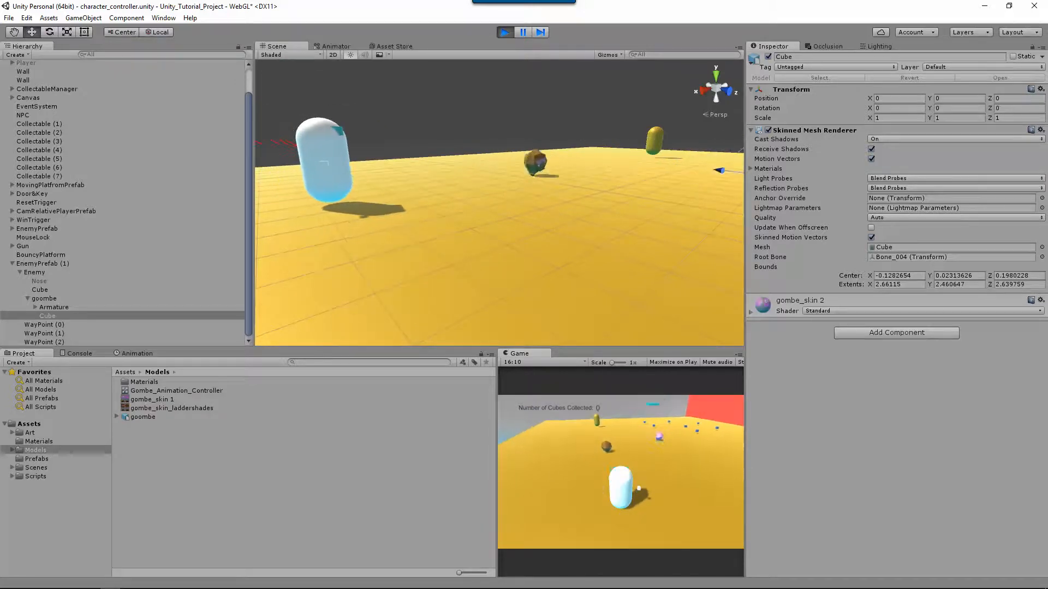
{"action": "key", "text": "w"}
{"action": "key", "text": "space"}
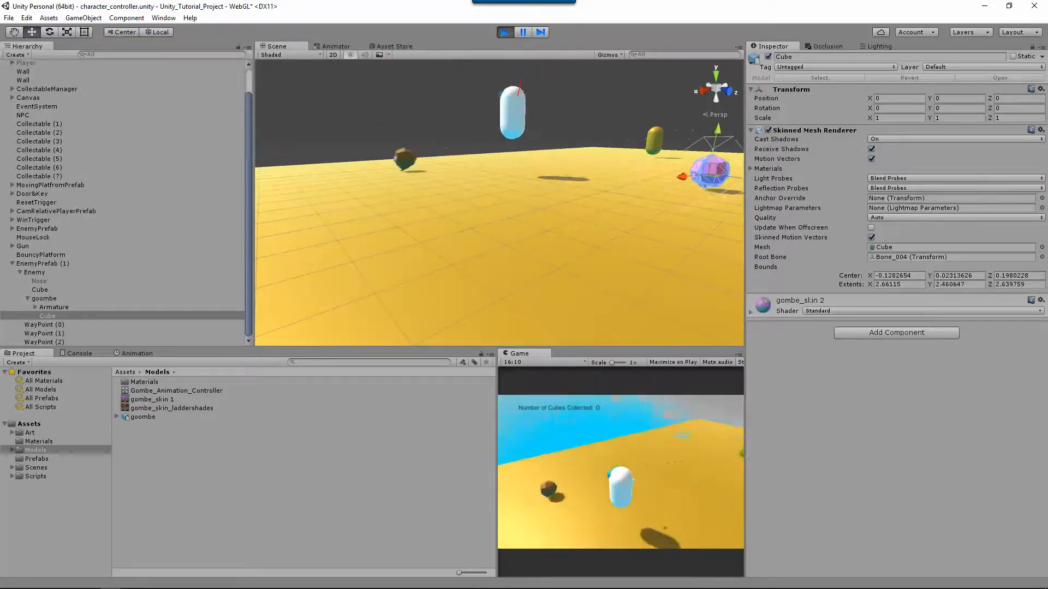
{"action": "key", "text": "a"}
{"action": "key", "text": "space"}
{"action": "key", "text": "s"}
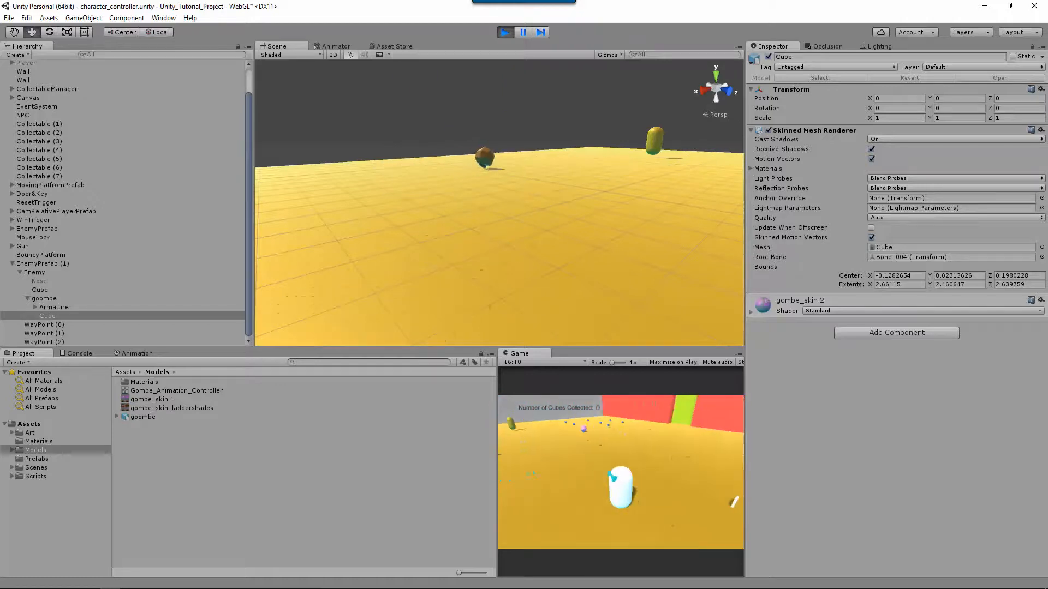
{"action": "key", "text": "w"}
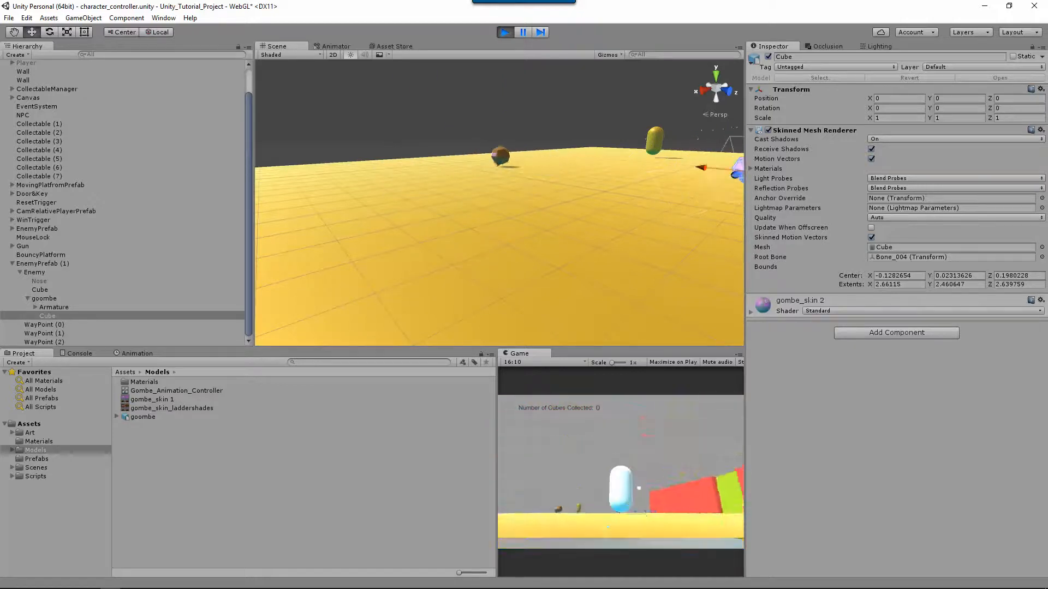
{"action": "key", "text": "s"}
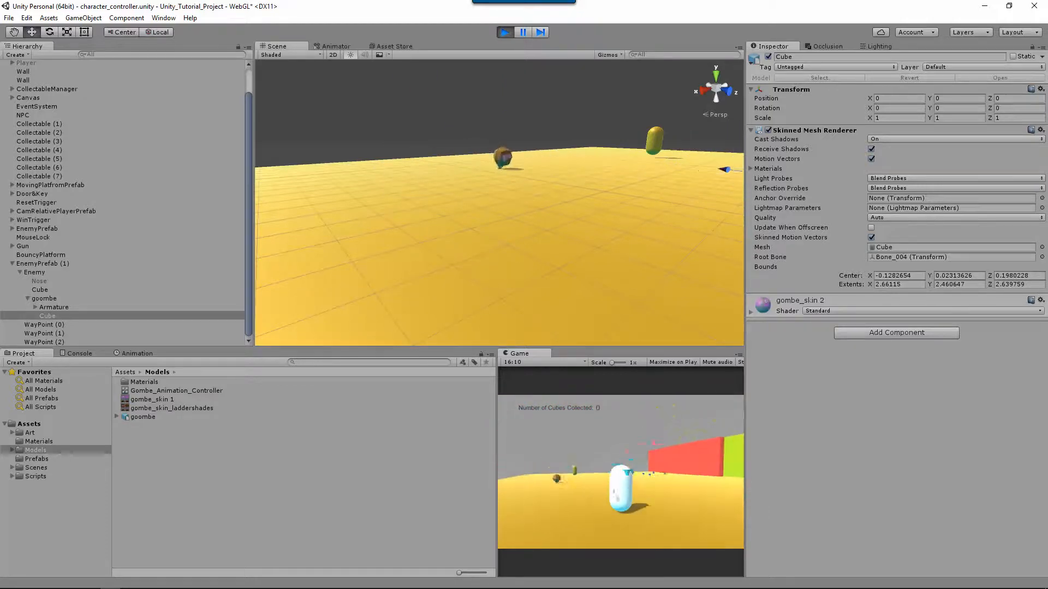
{"action": "key", "text": "w"}
{"action": "key", "text": "space"}
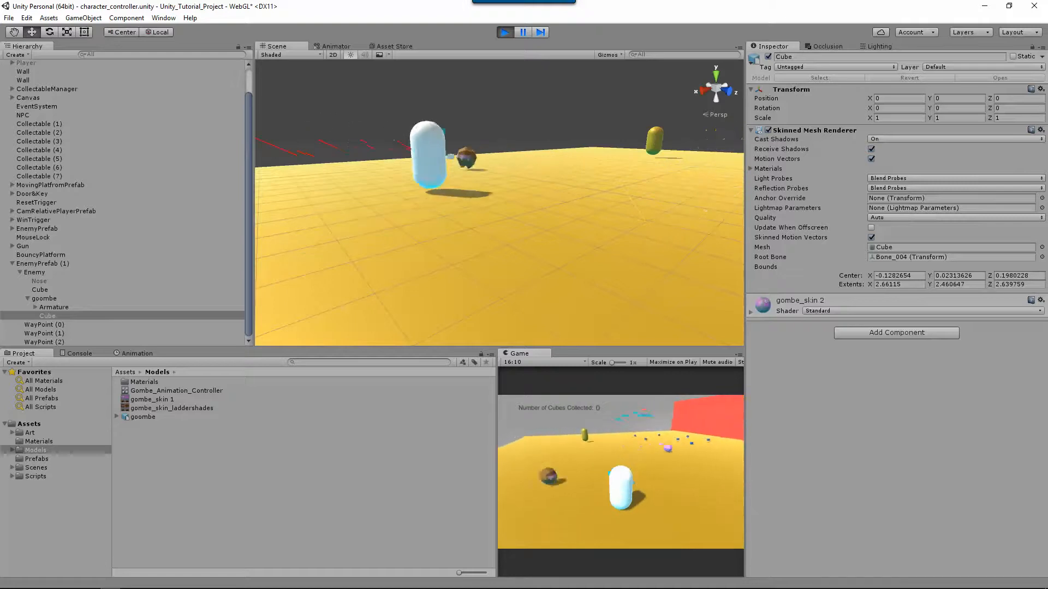
{"action": "key", "text": "space"}
{"action": "key", "text": "s"}
{"action": "key", "text": "space"}
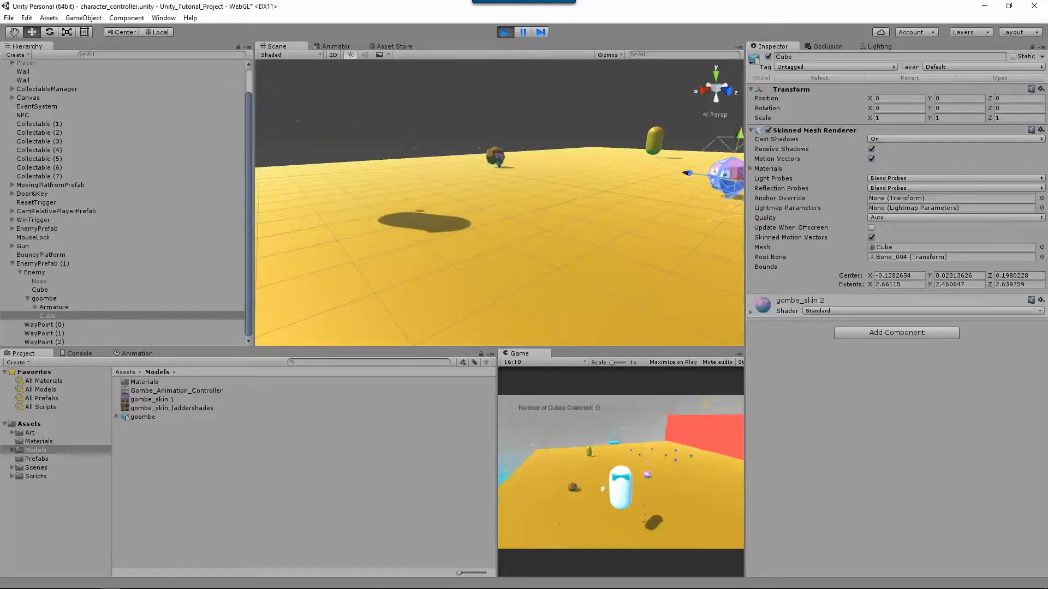
{"action": "key", "text": "w"}
{"action": "key", "text": "space"}
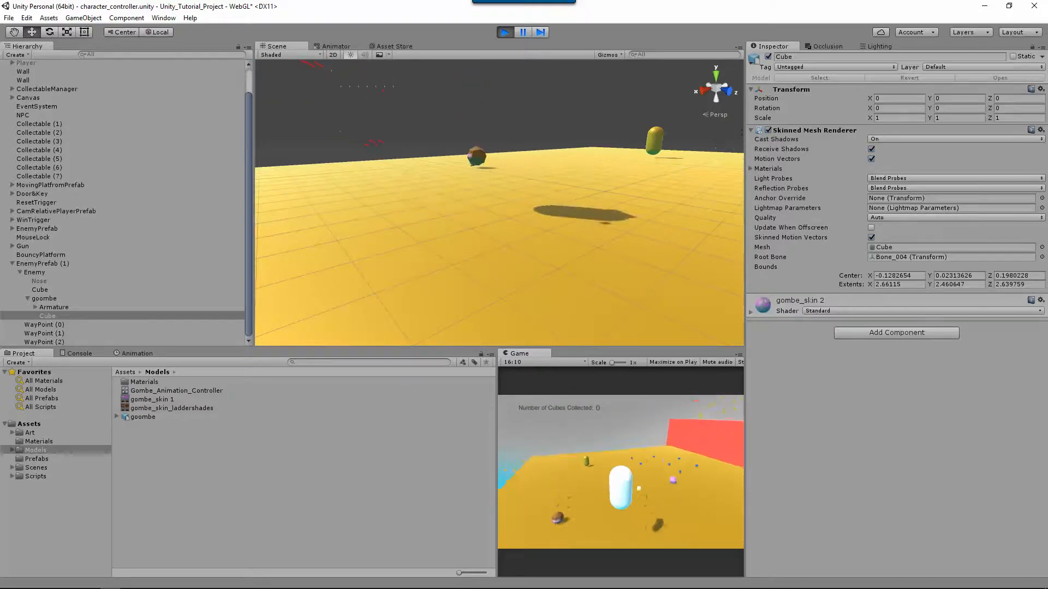
{"action": "key", "text": "s"}
{"action": "key", "text": "w"}
{"action": "key", "text": "space"}
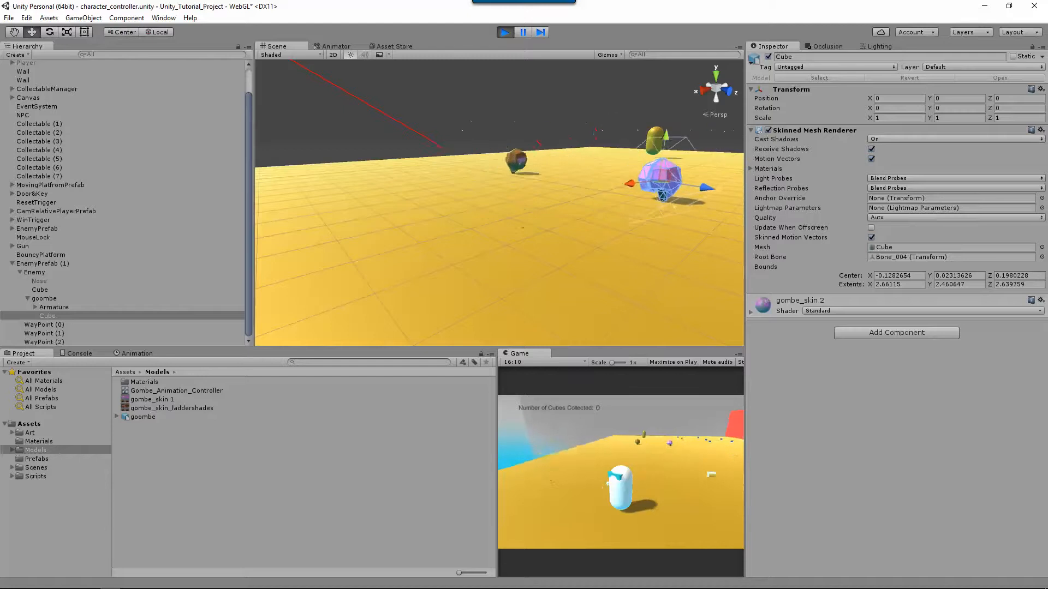
{"action": "key", "text": "a"}
{"action": "key", "text": "w"}
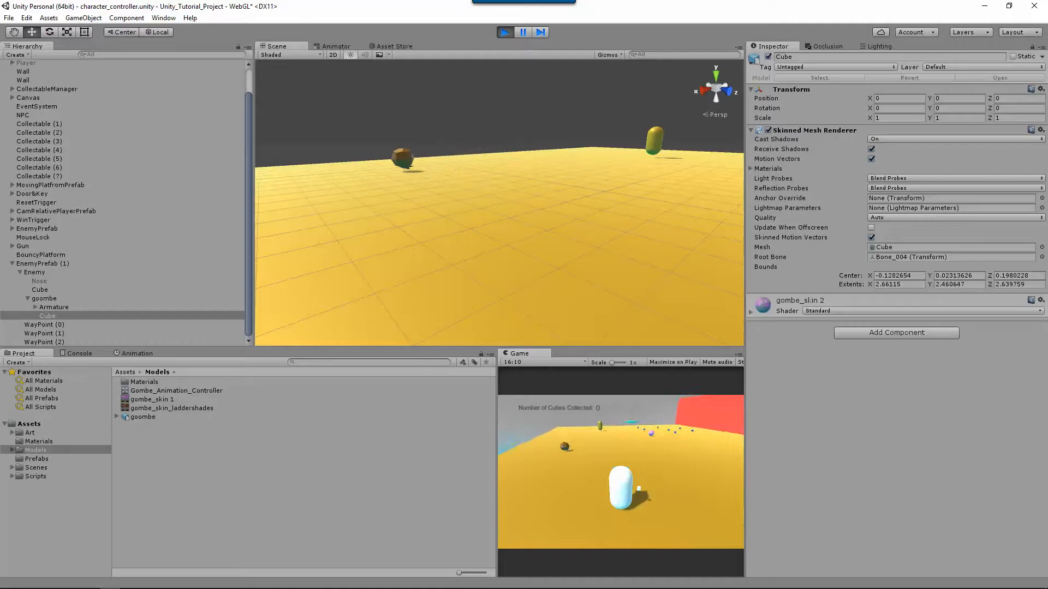
{"action": "key", "text": "w"}
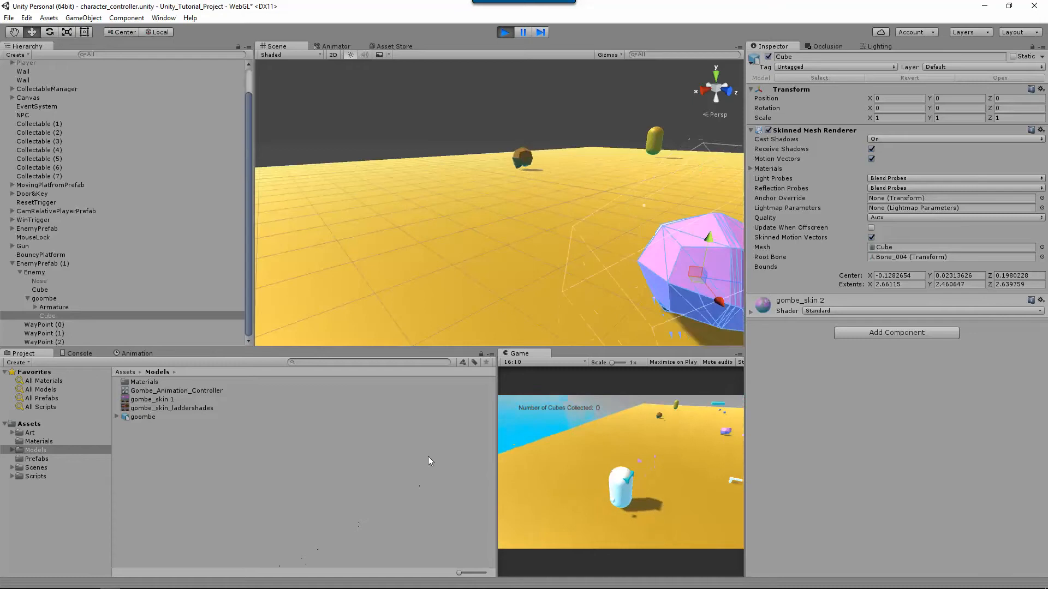
{"action": "left_click", "coordinate": [505, 32]}
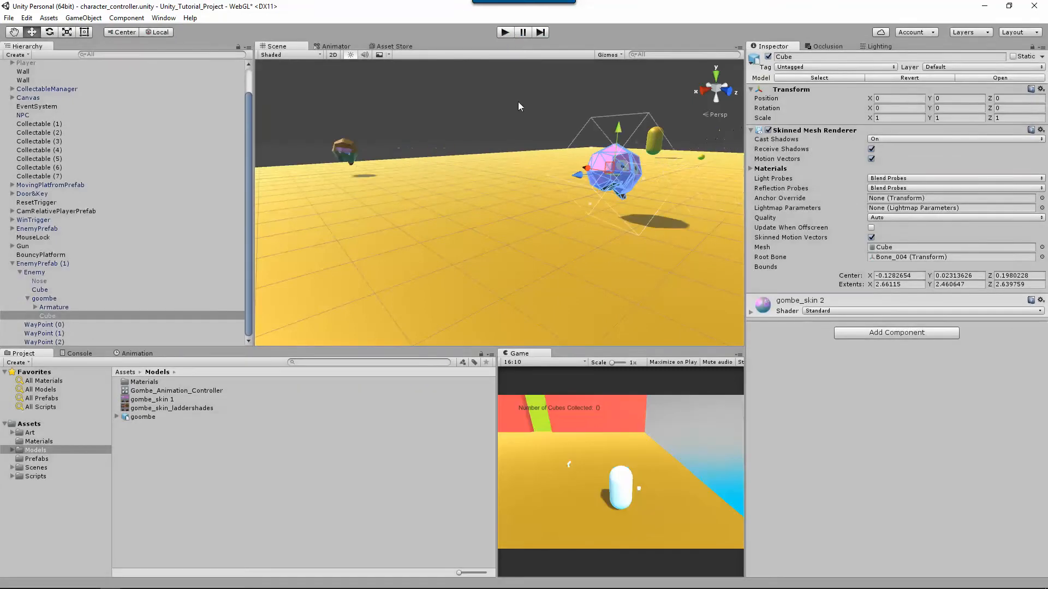